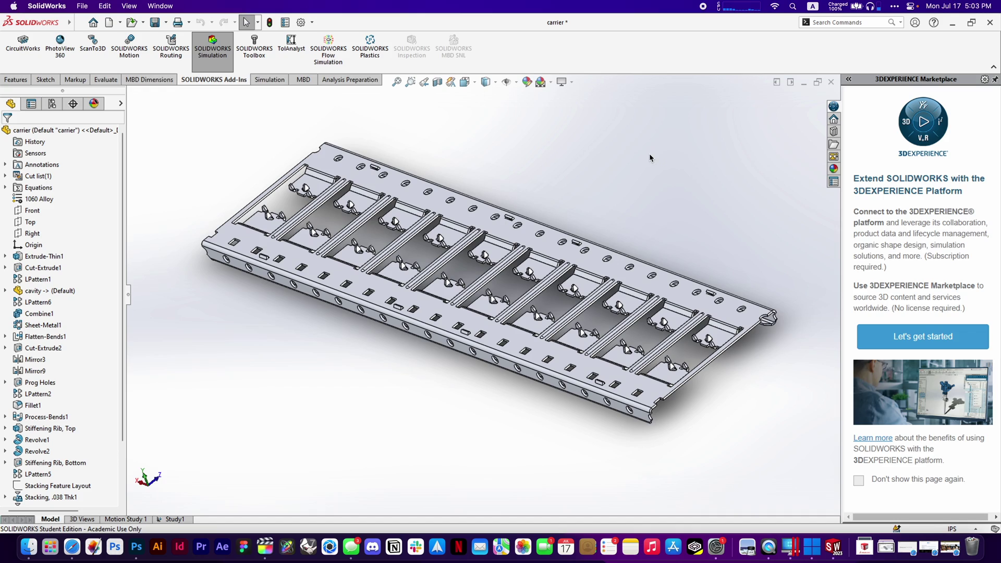
- Show the carrier from the side and isometric views and turn on RealView rendering
key(ctrl+4)
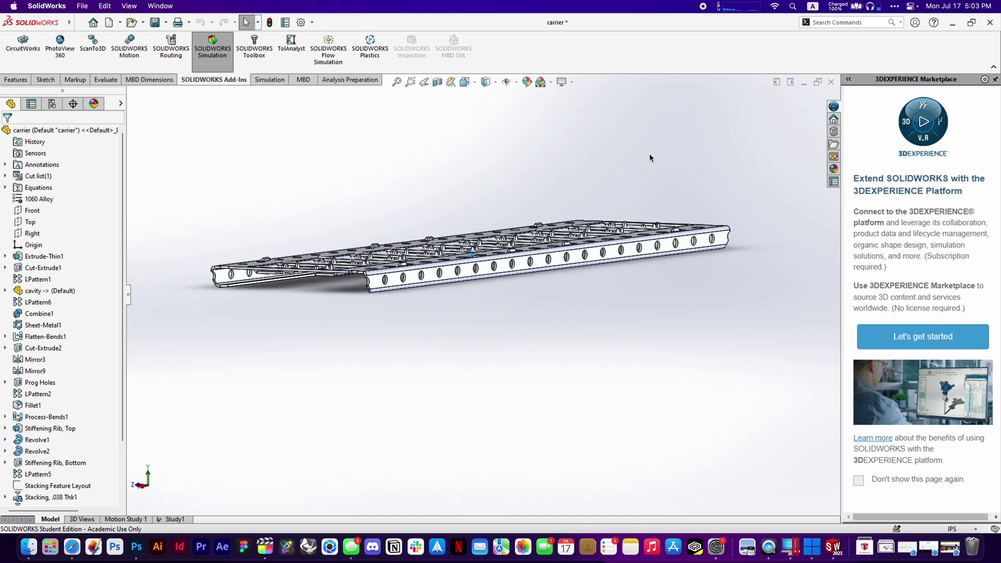
key(ctrl+7)
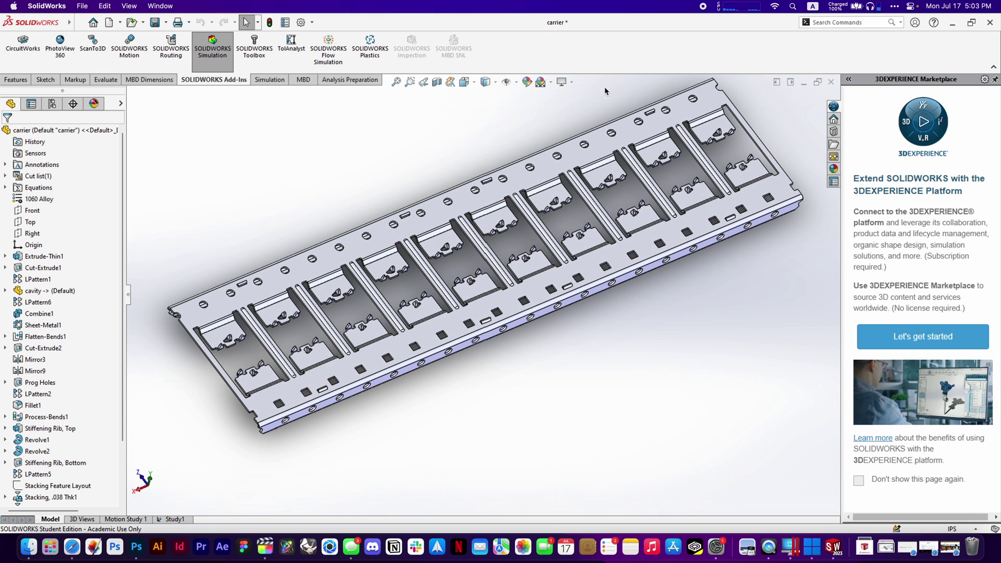
click(572, 83)
click(566, 96)
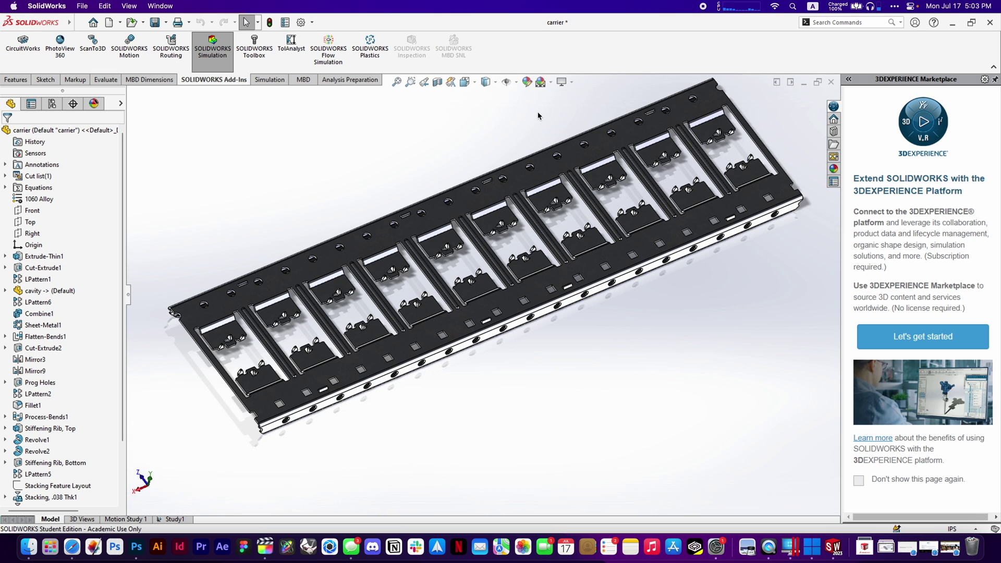
key(ctrl+7)
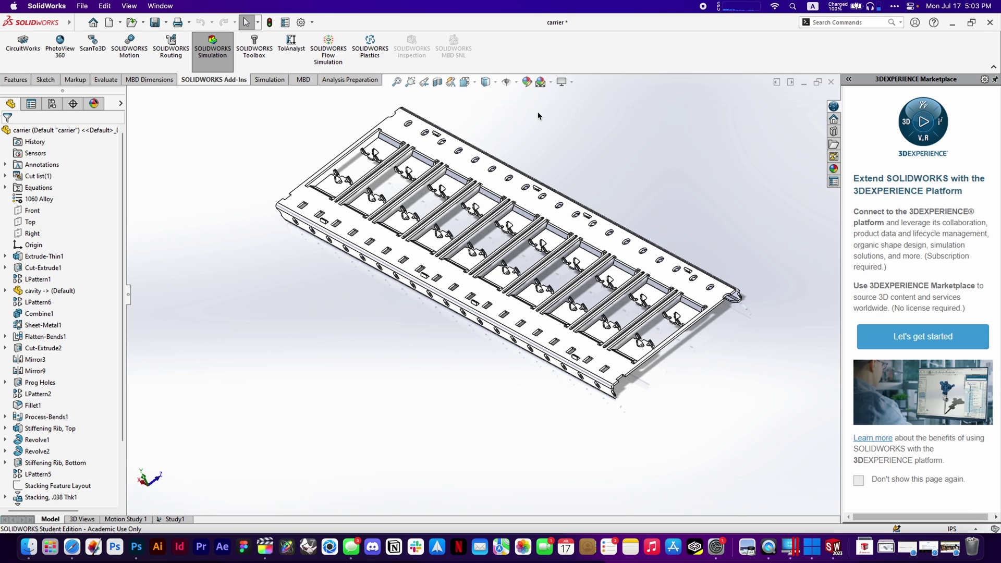
- Open the new-licence plans page and browse the Parallels Desktop editions
scroll(631, 158, down, 5)
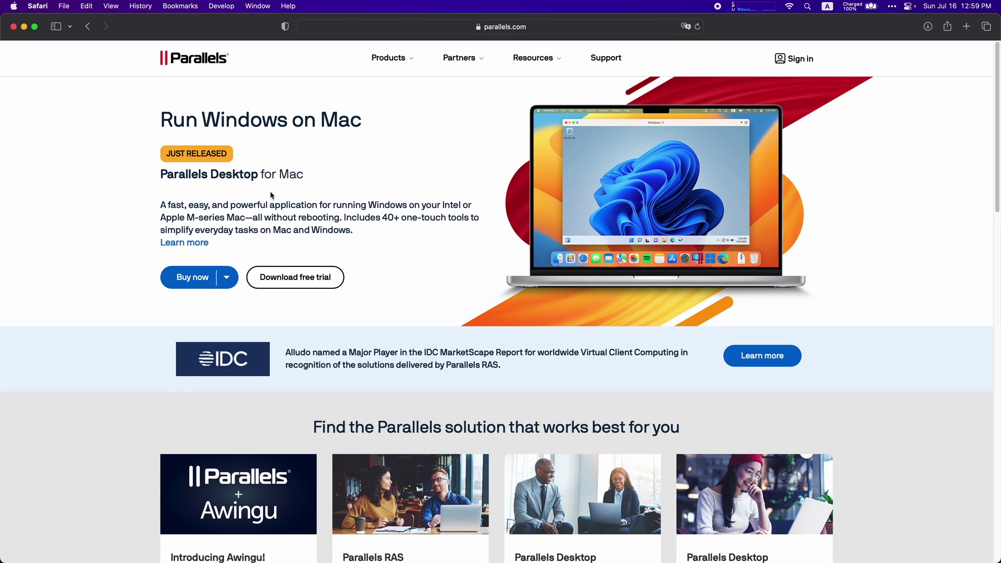
mouse_move(193, 277)
click(210, 309)
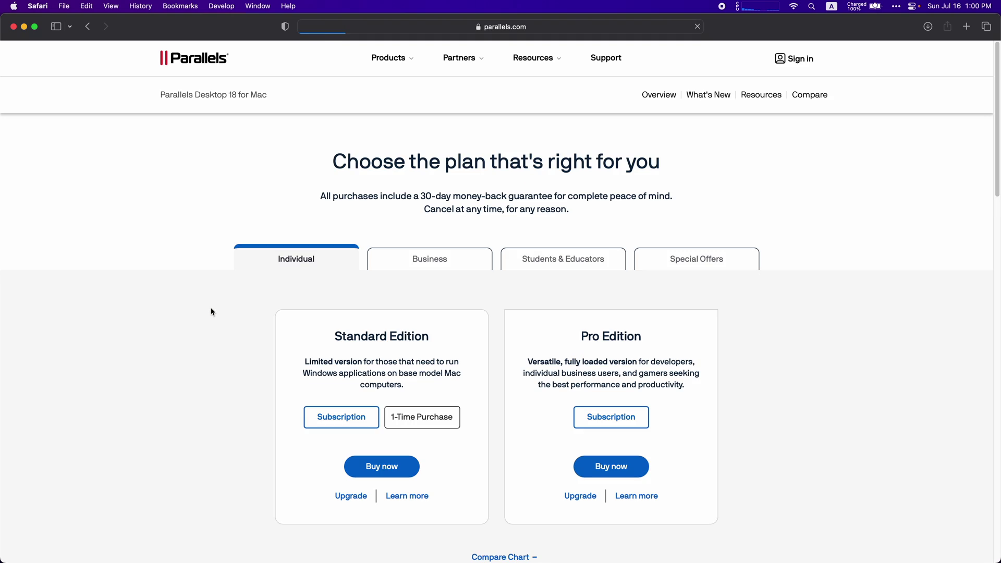
scroll(442, 312, down, 1)
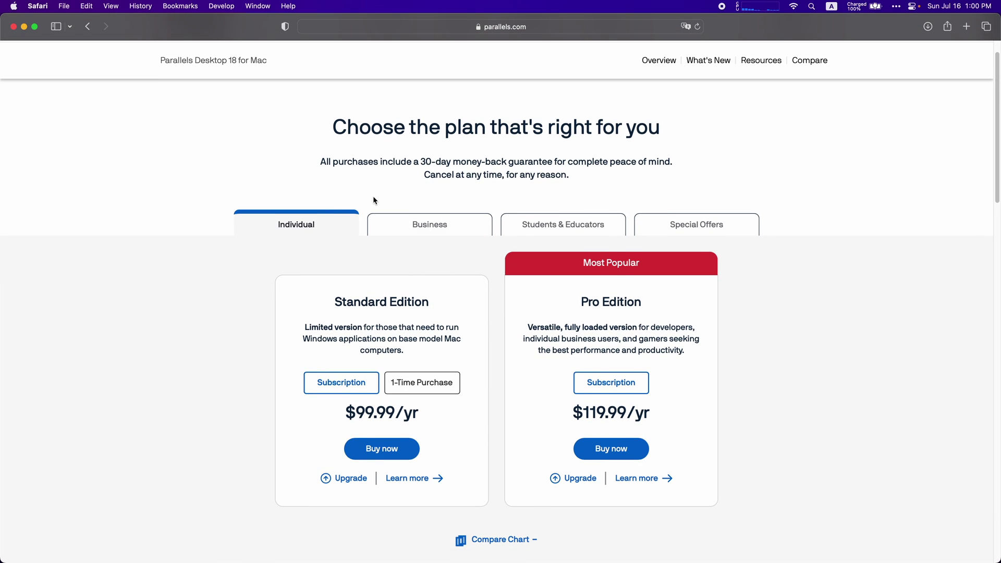
scroll(373, 200, up, 1)
scroll(372, 197, down, 3)
drag(573, 215, 670, 210)
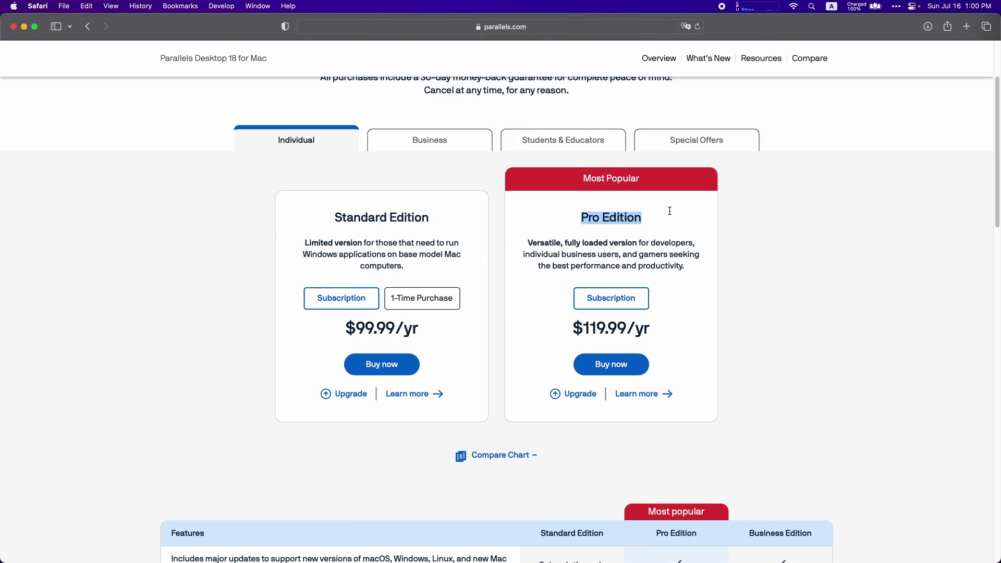
click(671, 211)
scroll(668, 213, up, 3)
- Switch to Students & Educators pricing: Standard $49.99/yr and Pro $59.99/yr
click(546, 251)
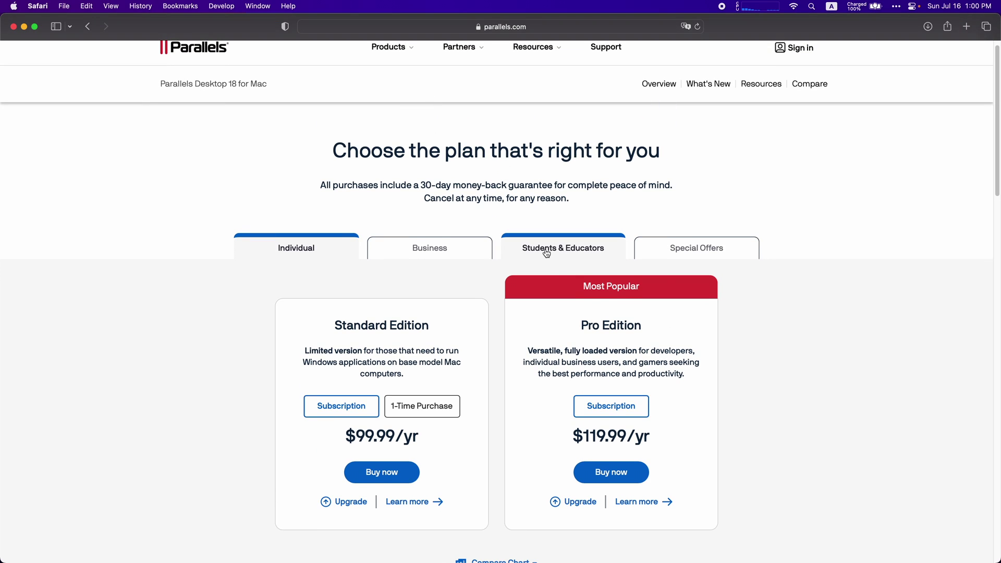
scroll(556, 251, down, 3)
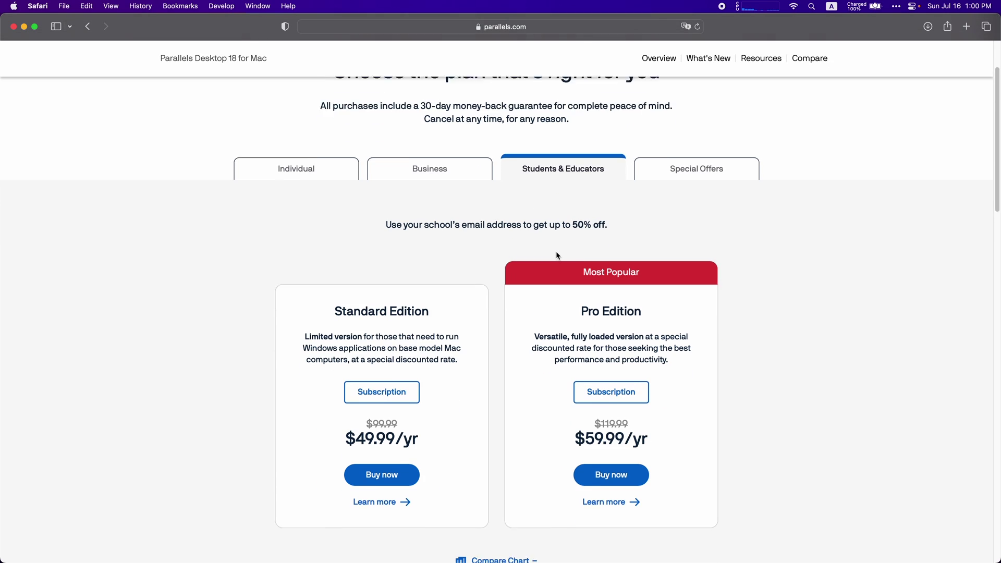
scroll(693, 340, down, 1)
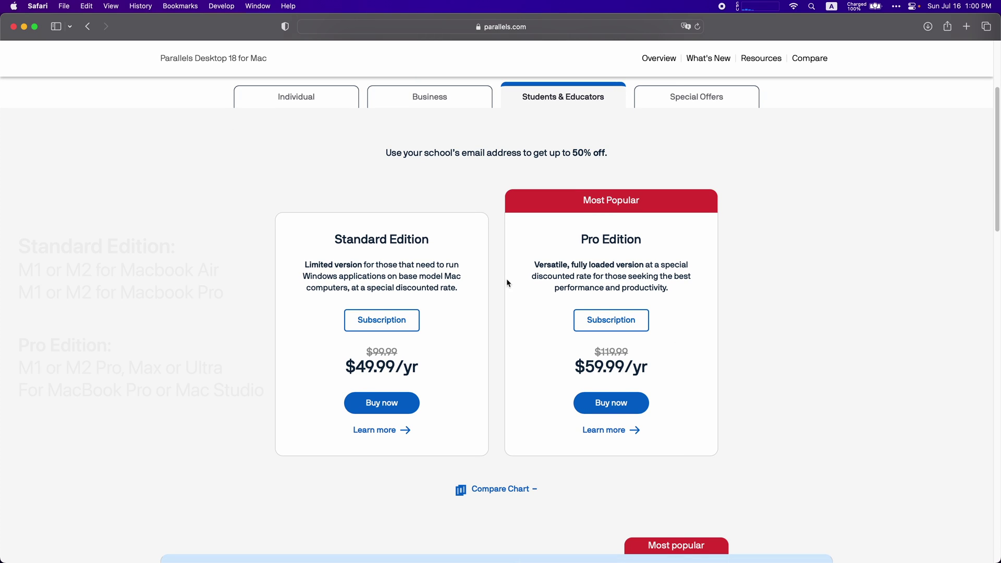
- Highlight the Standard Edition heading and its description
drag(332, 240, 446, 240)
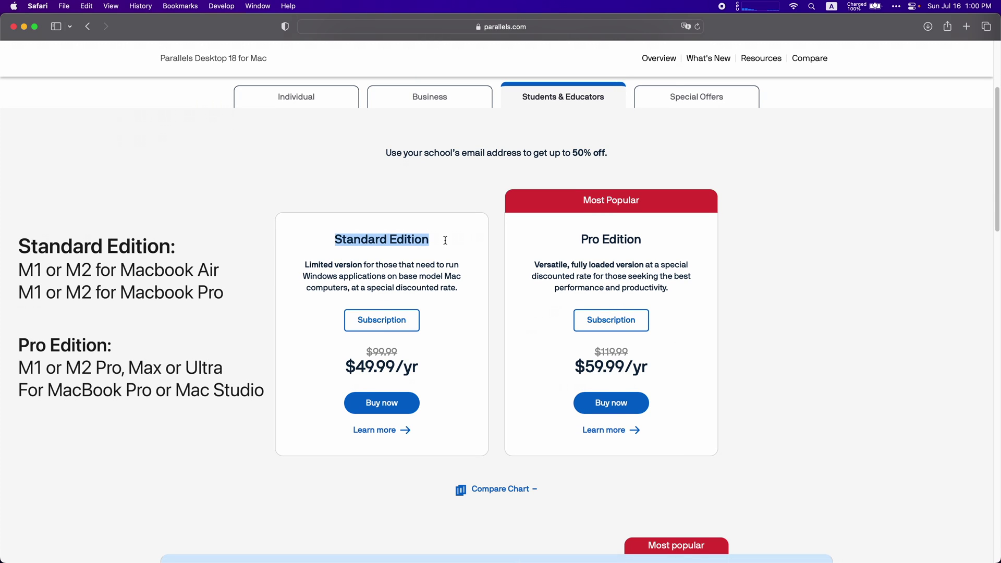
click(387, 275)
drag(335, 235, 469, 285)
click(469, 282)
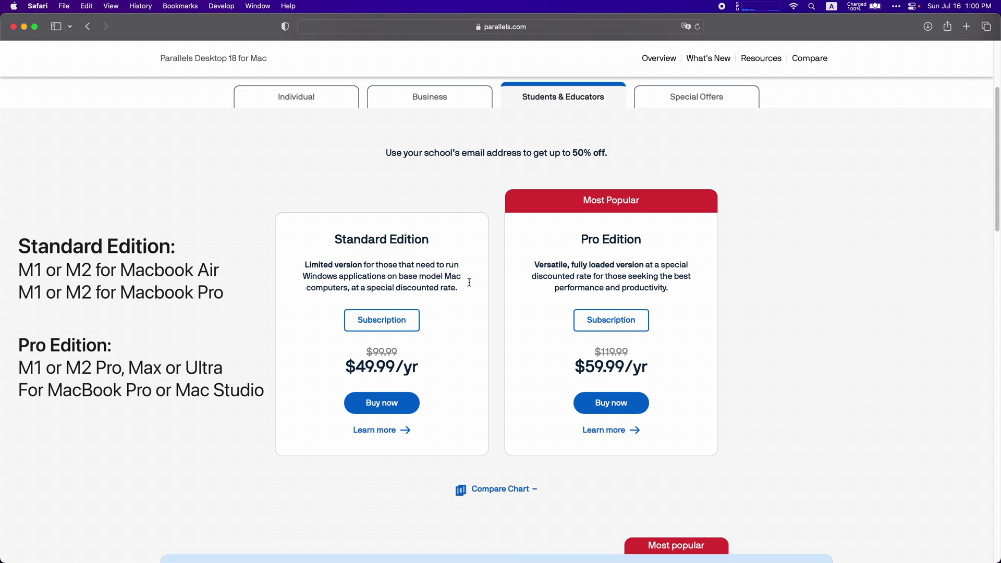
- Highlight the Pro Edition title and the first lines of its description
drag(579, 236, 686, 292)
click(686, 294)
drag(582, 240, 654, 240)
click(659, 240)
drag(536, 264, 691, 278)
click(680, 296)
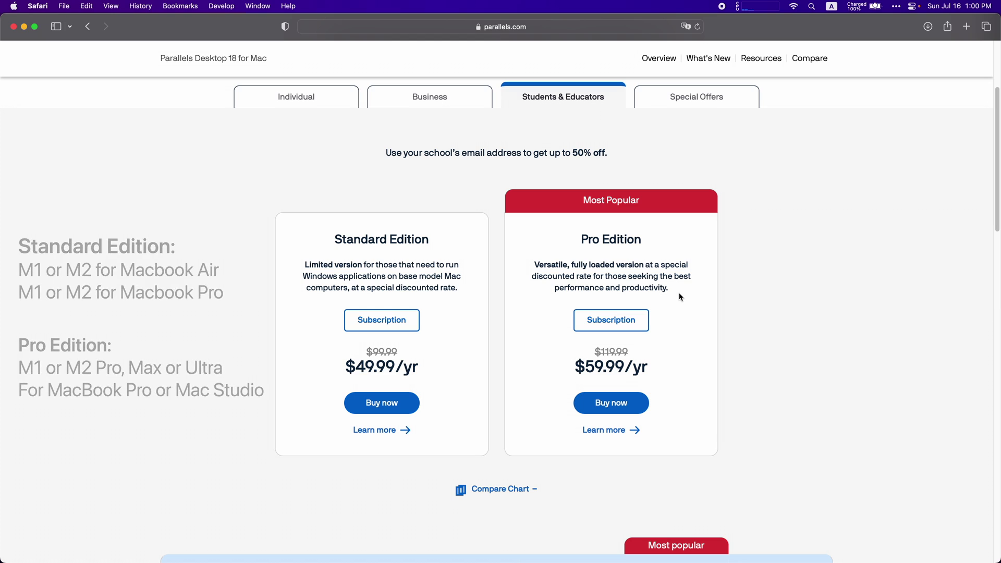
- Go to the Parallels Desktop for Mac downloads page via Resources, then minimise Safari
scroll(681, 297, up, 1)
scroll(679, 293, up, 5)
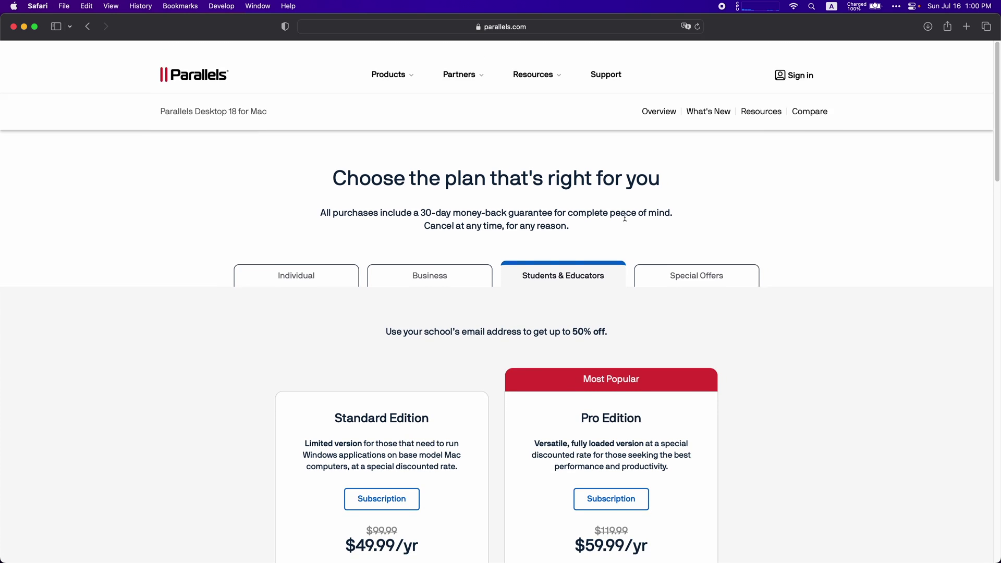
click(744, 97)
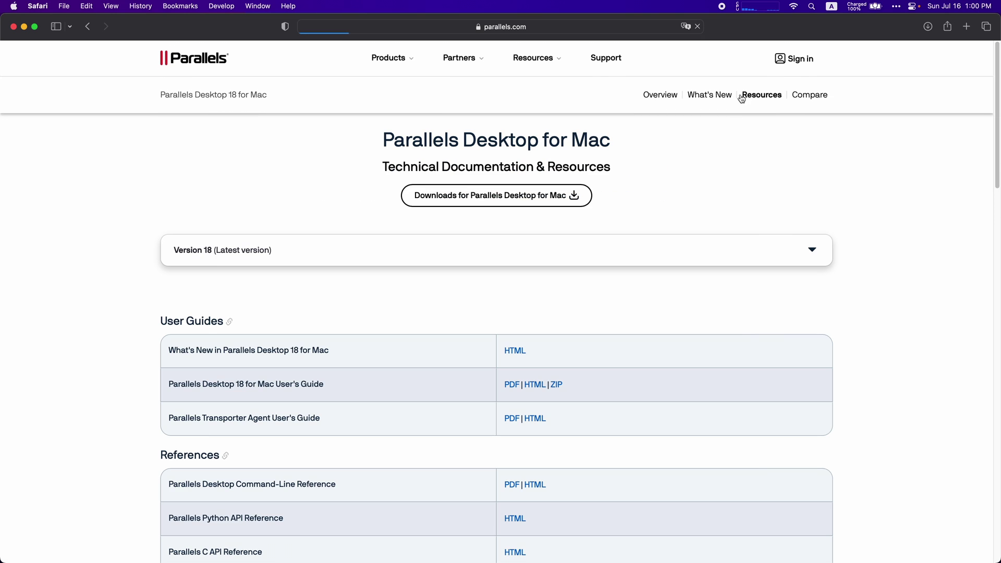
click(484, 204)
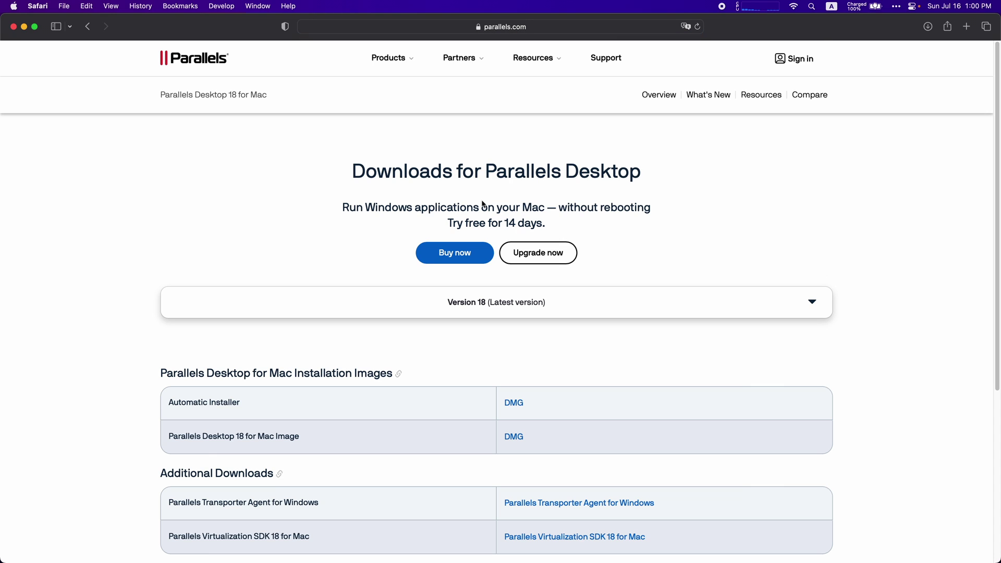
scroll(517, 378, down, 3)
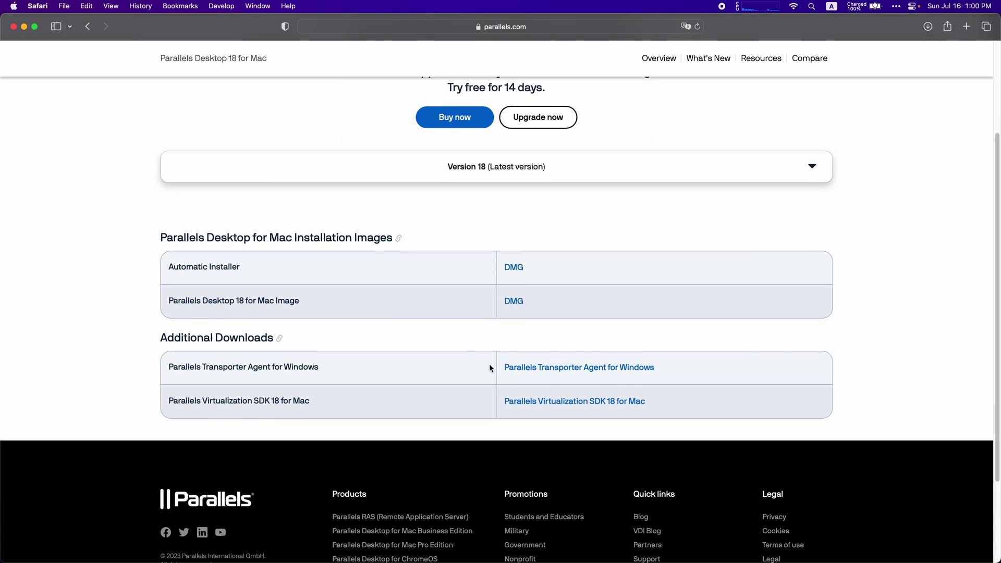
click(521, 273)
click(24, 26)
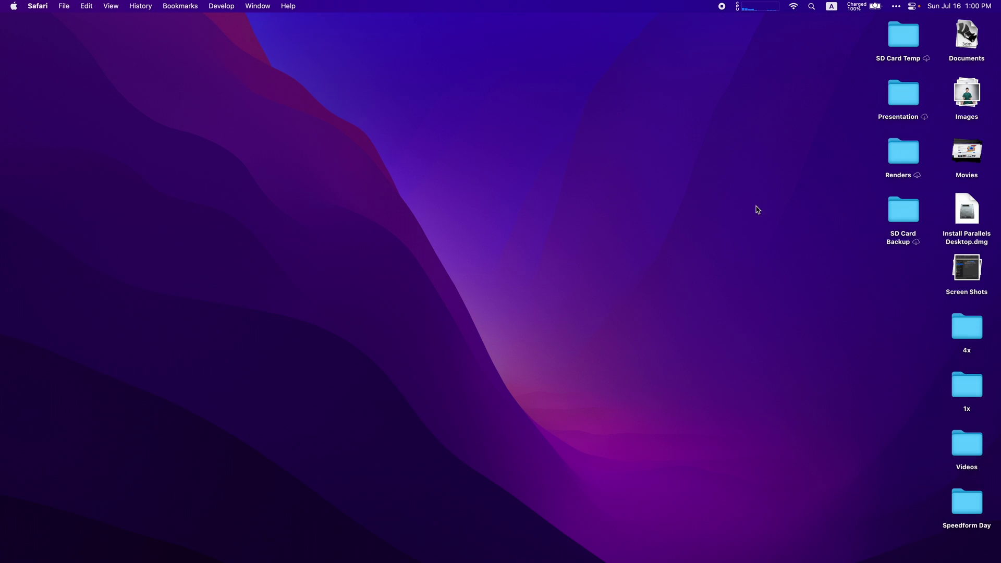
- Open the Install Parallels Desktop disk image and reposition and enlarge its window
click(962, 218)
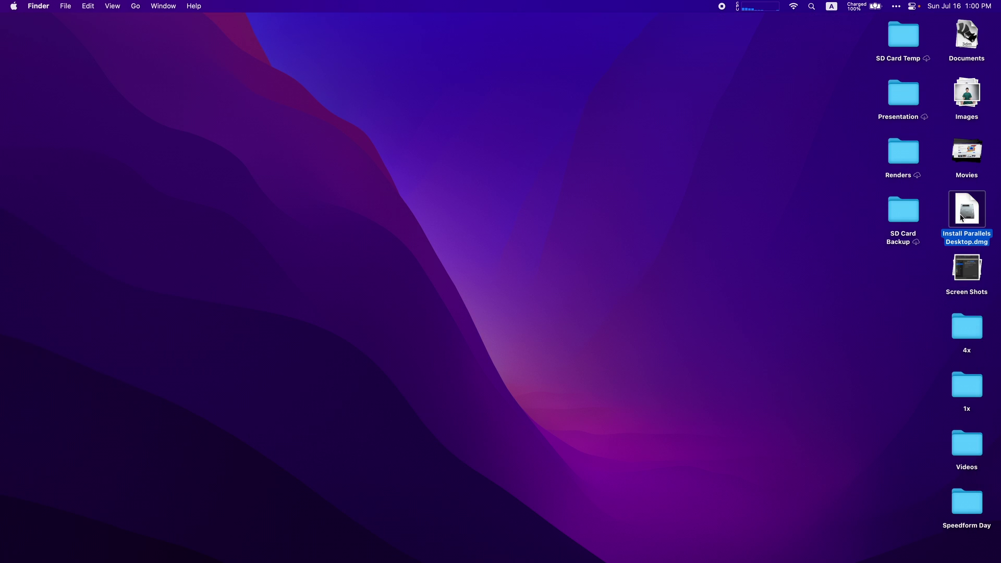
drag(399, 222, 594, 135)
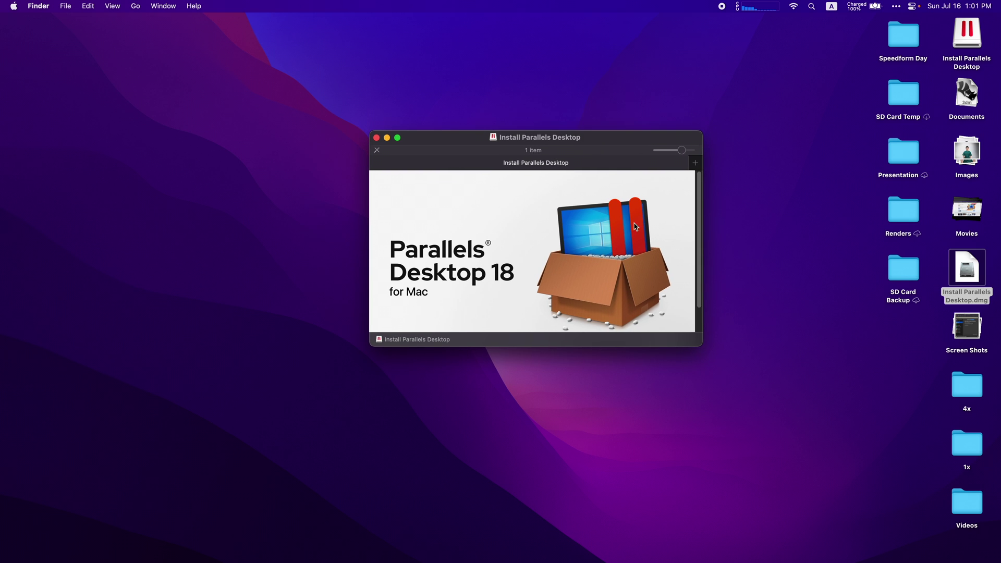
drag(702, 346, 755, 391)
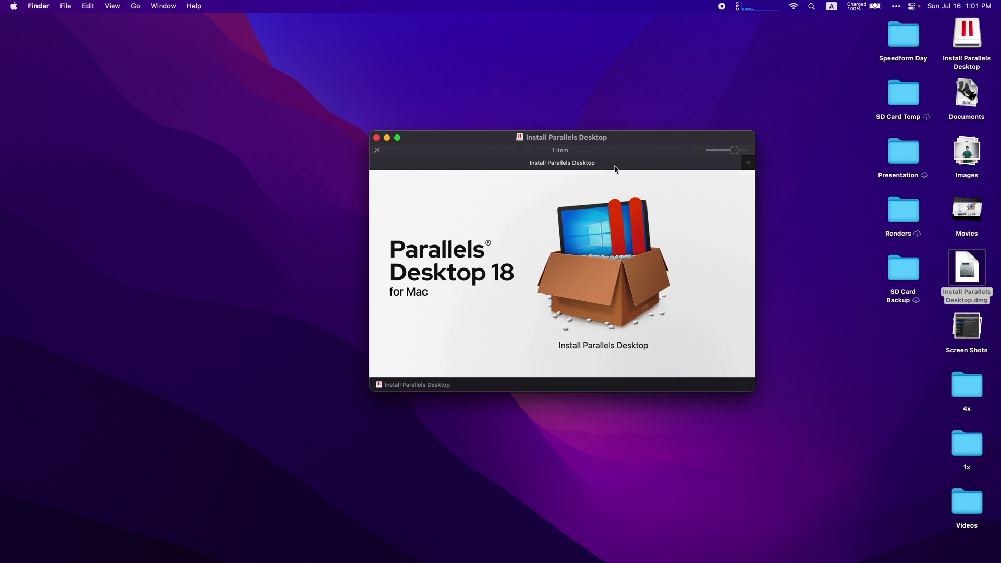
drag(615, 138, 567, 125)
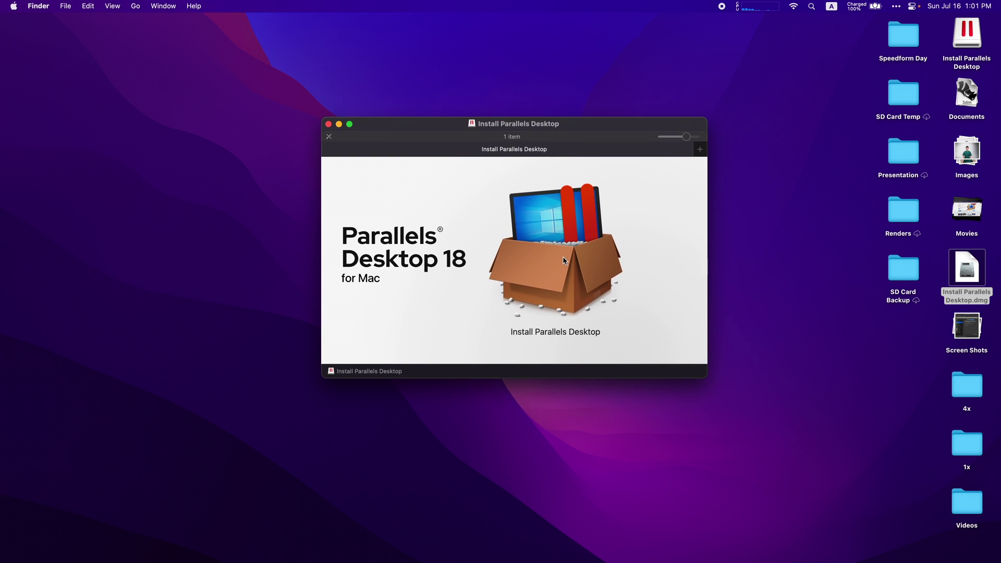
- Launch the installer, allow Desktop access, accept the licence and enter the administrator password
double_click(563, 260)
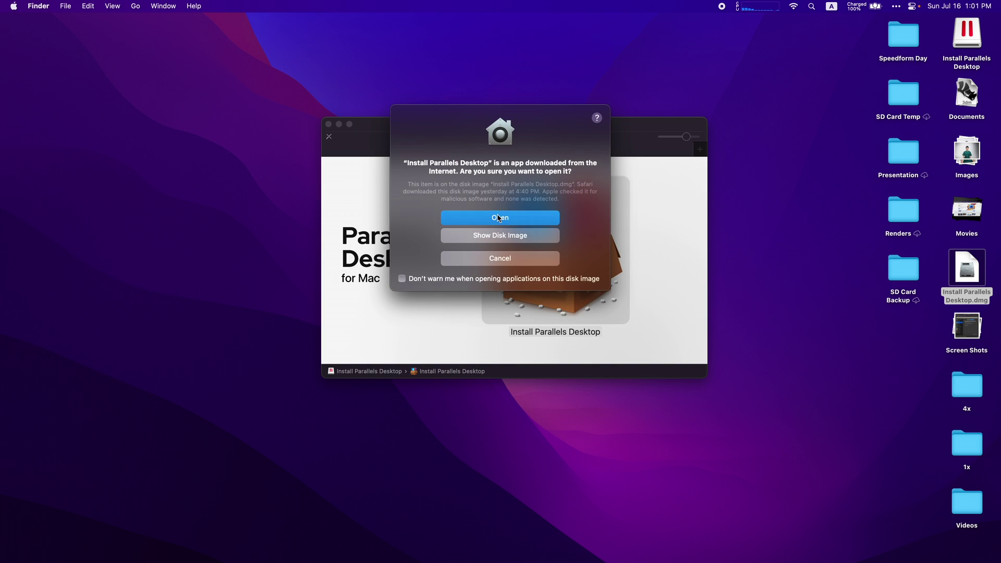
click(498, 218)
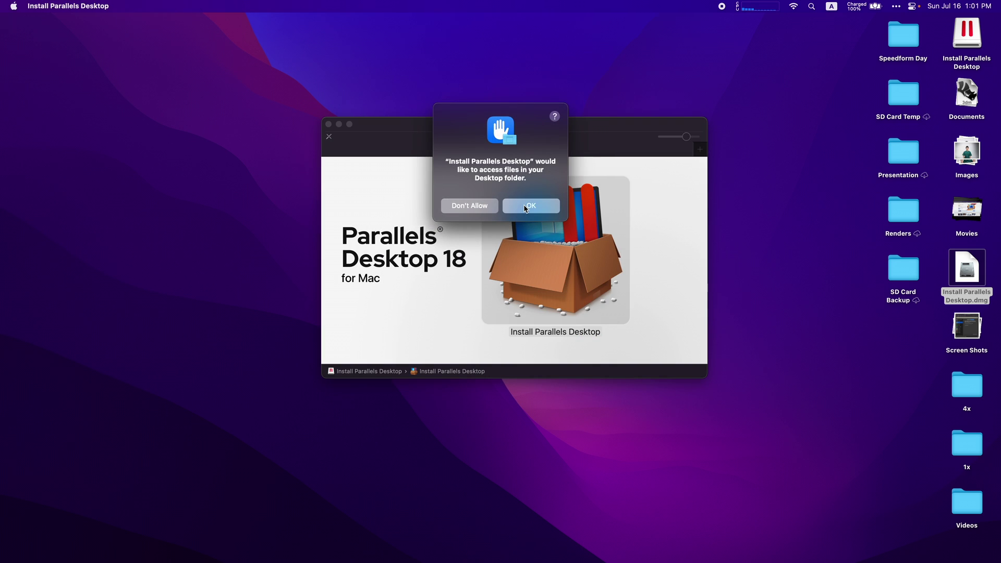
click(525, 207)
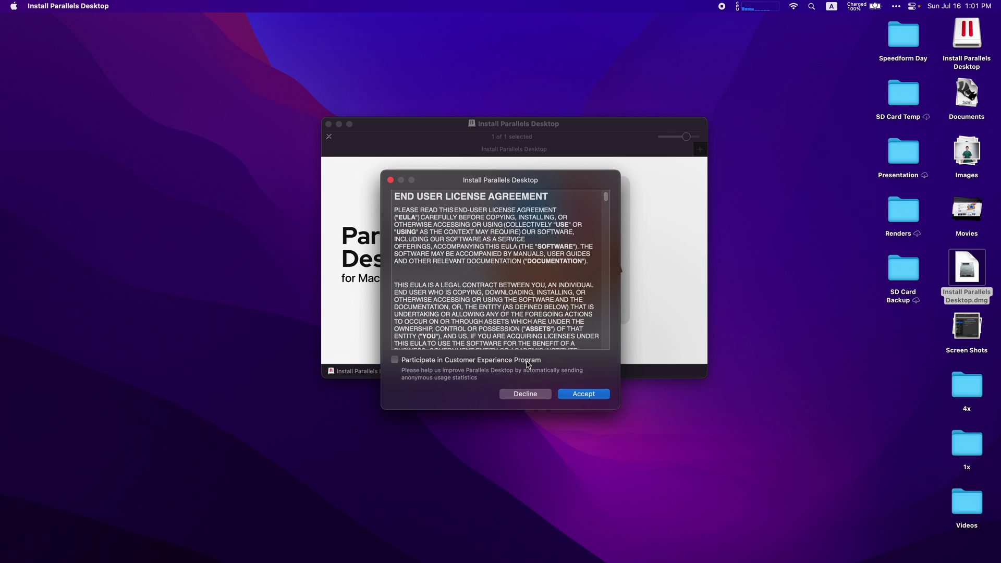
click(603, 394)
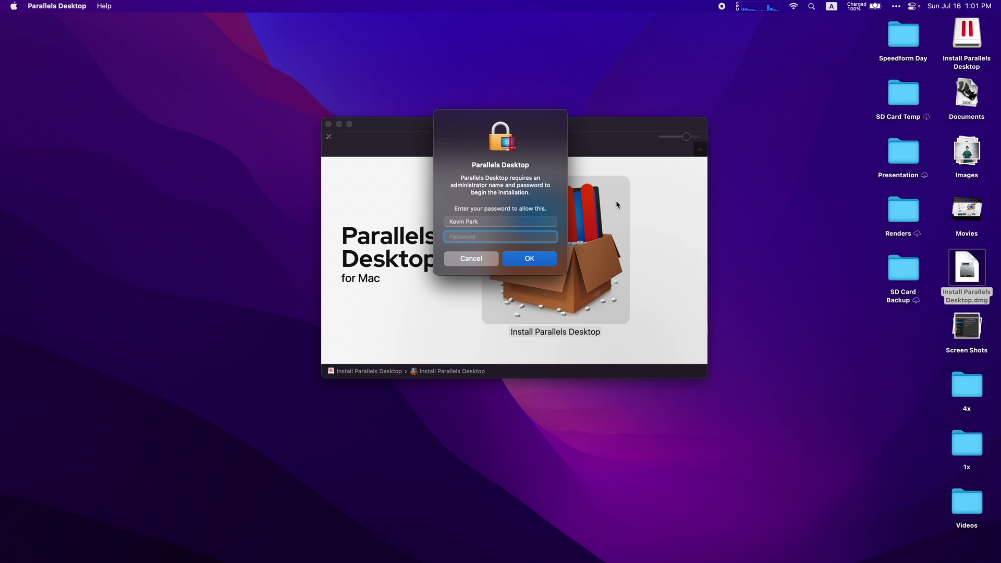
text(••••••••••••••)
key(Return)
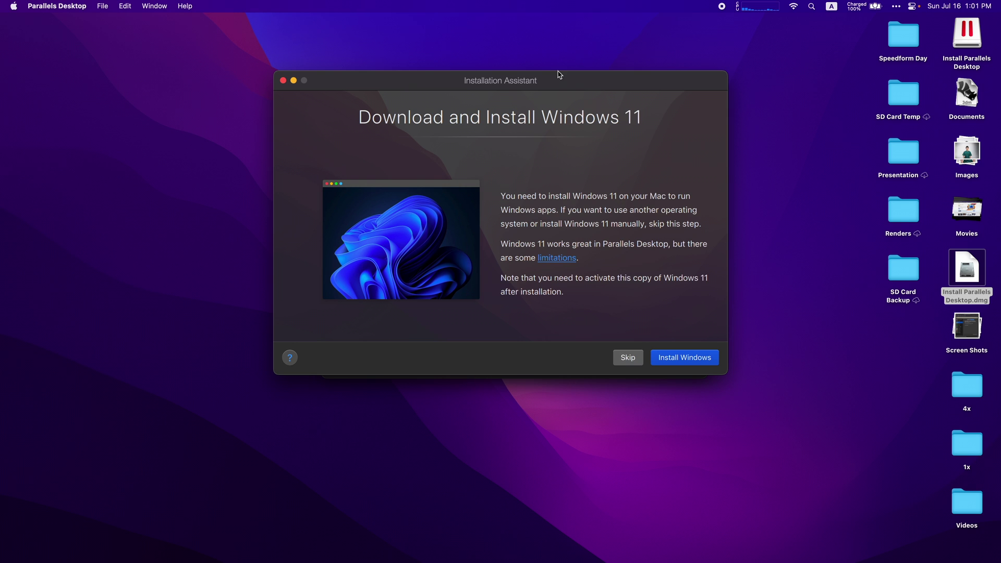
- Start the Windows 11 download and installation, then restart Windows setup immediately
drag(556, 76, 556, 97)
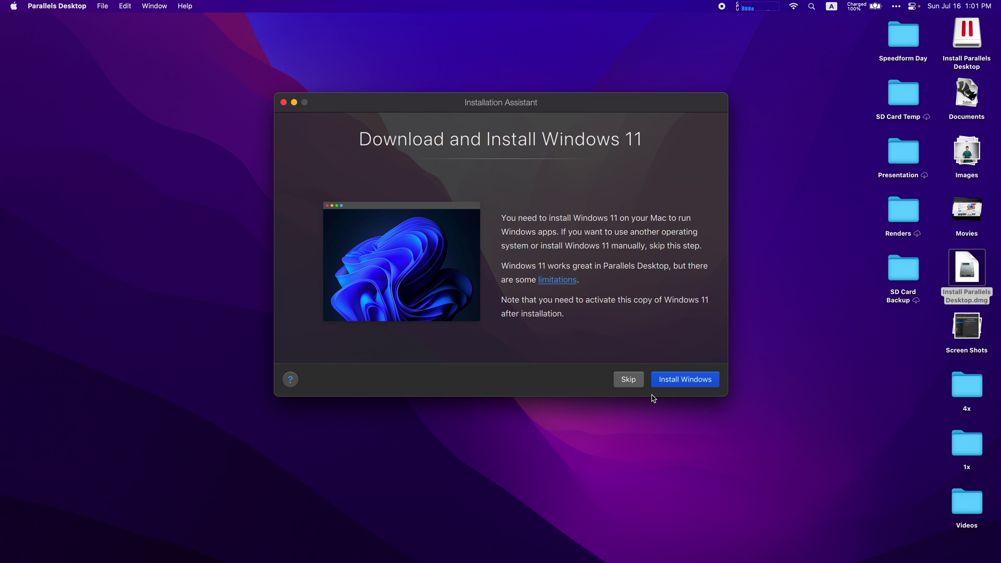
click(669, 385)
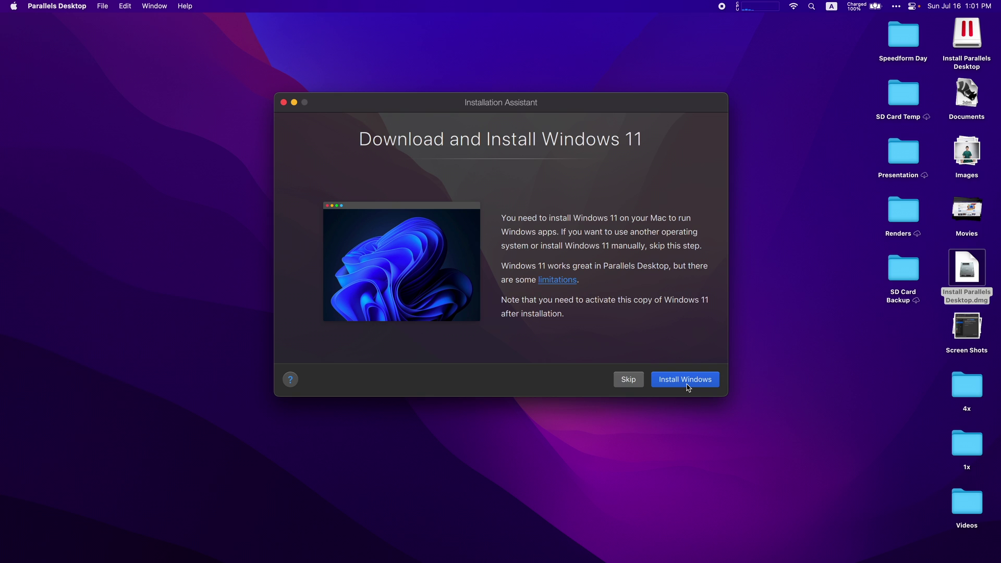
click(687, 384)
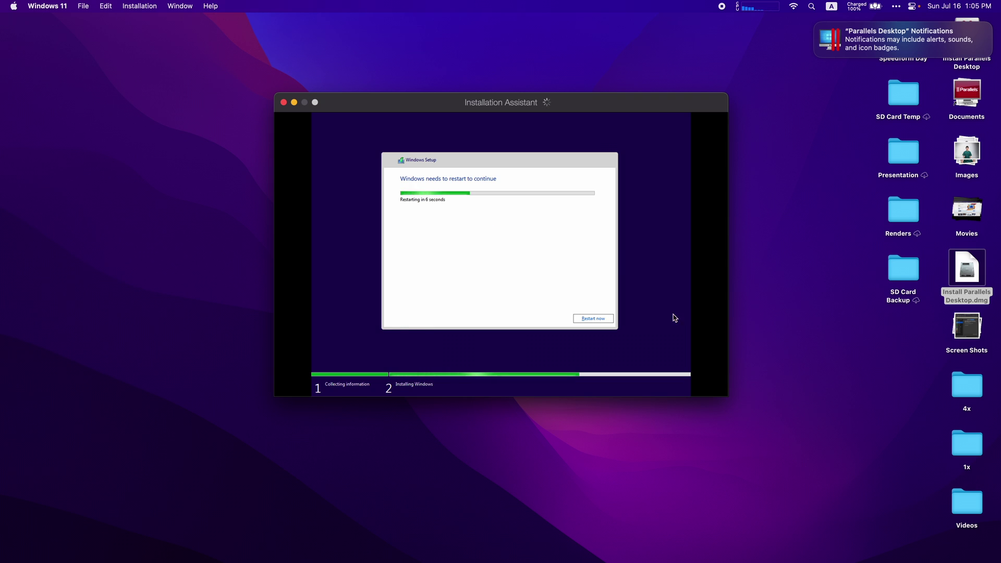
click(595, 319)
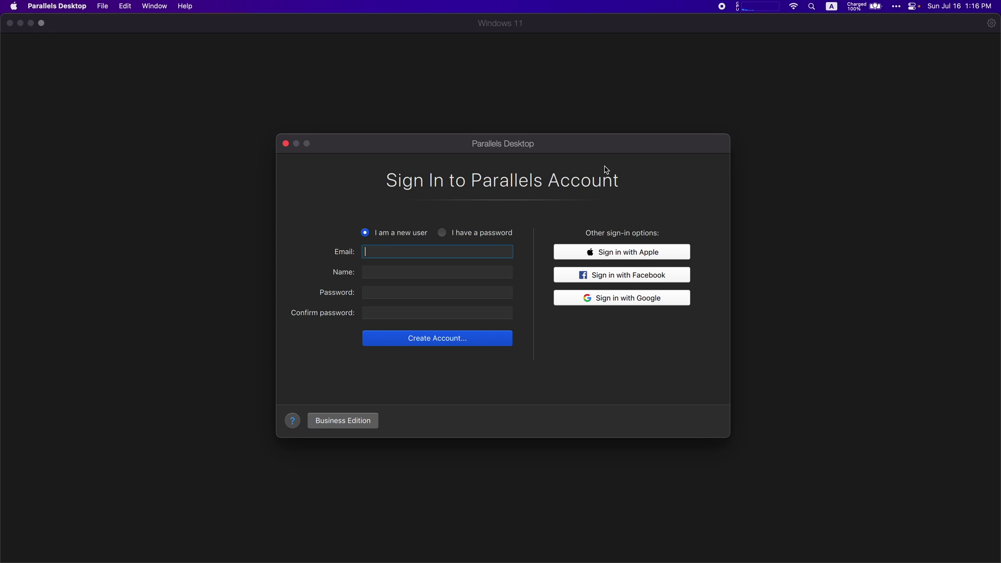
- Sign in with Apple, choose the Pro Edition licence and activate it
click(616, 253)
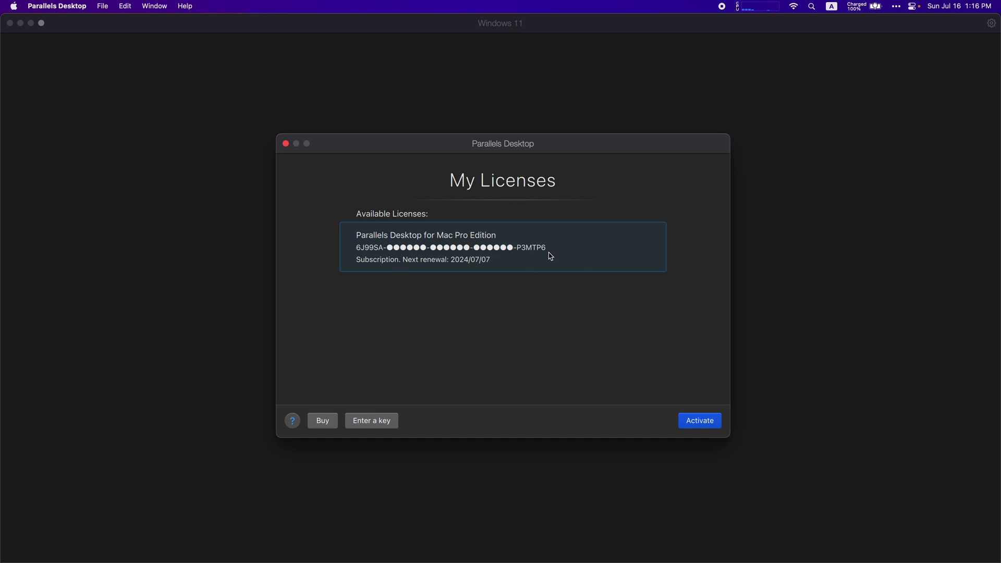
click(371, 420)
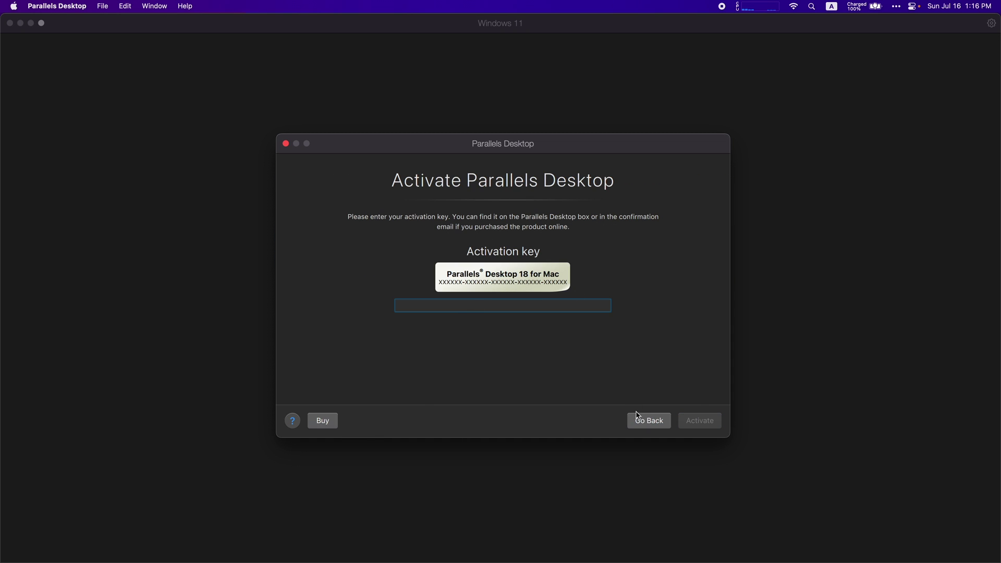
click(651, 422)
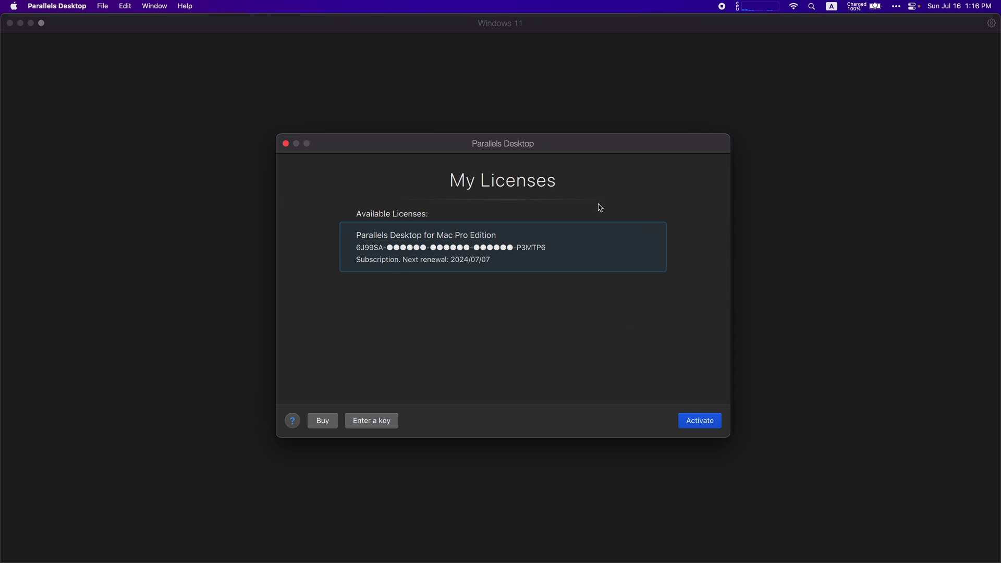
click(712, 426)
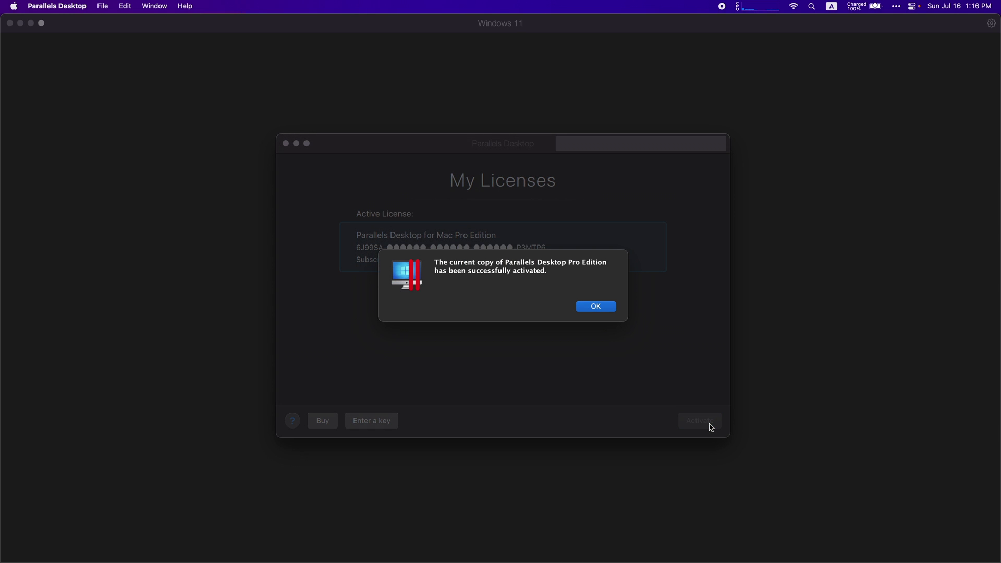
click(590, 308)
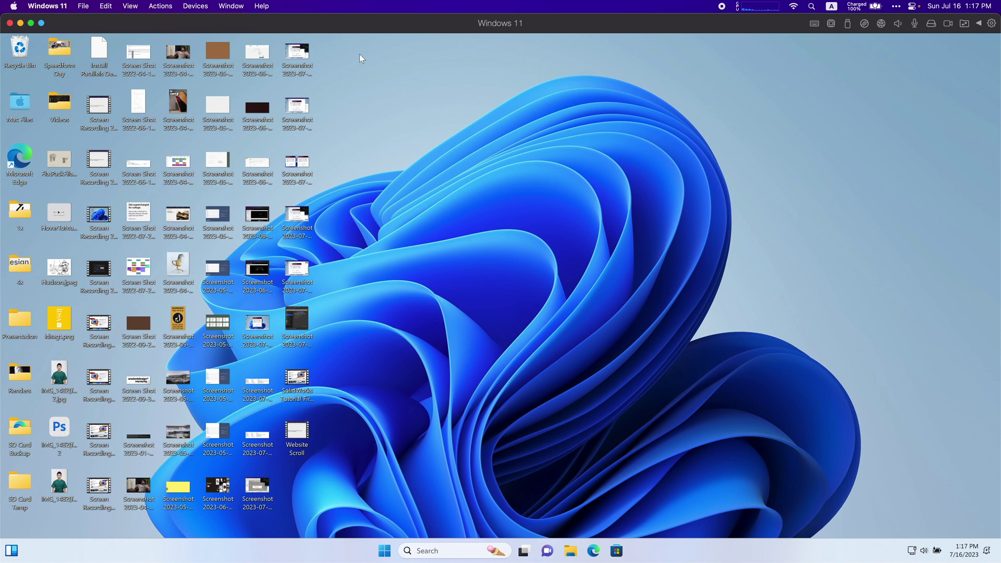
- Shut down Windows from the Start menu's power options and bring back the VM window
drag(359, 54, 24, 533)
click(344, 416)
click(384, 550)
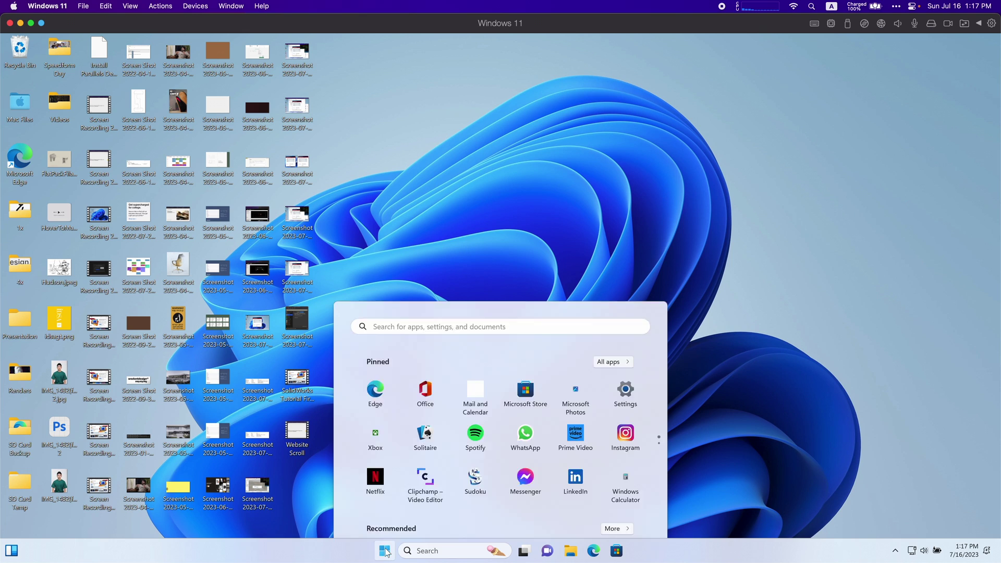
click(630, 514)
click(634, 474)
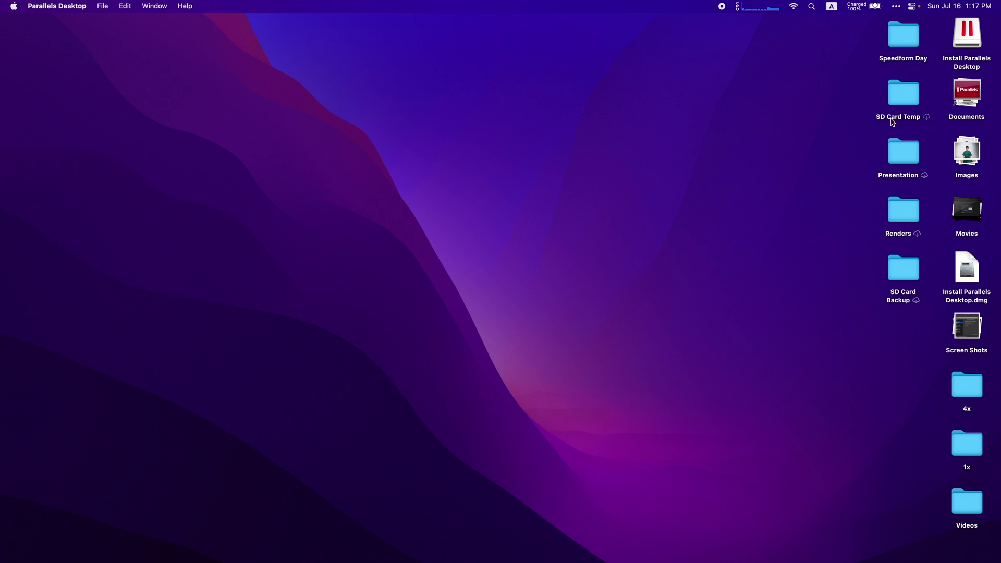
click(794, 549)
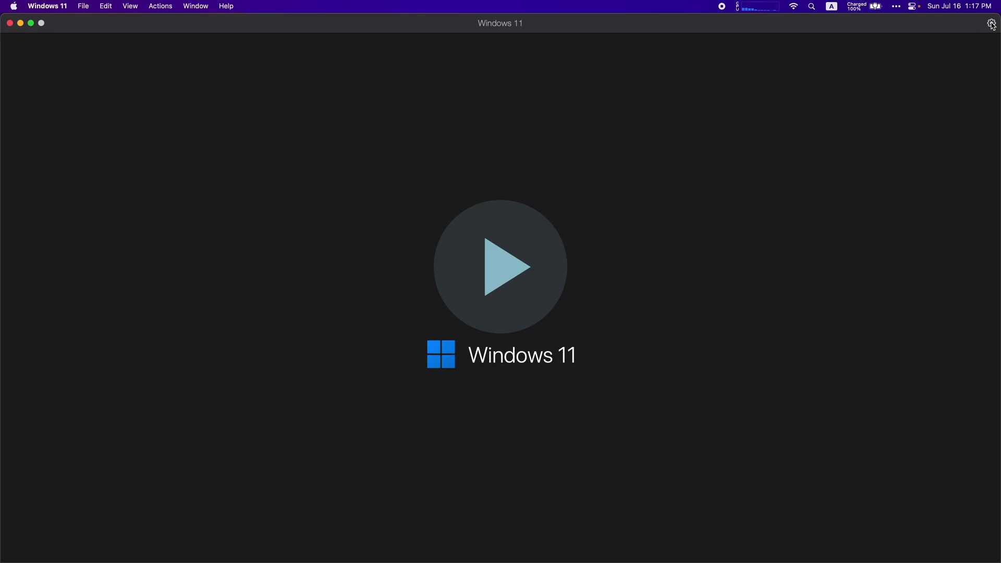
- Turn off Mirror folders, custom Mac folder sharing and Access Windows folders from Mac
click(991, 24)
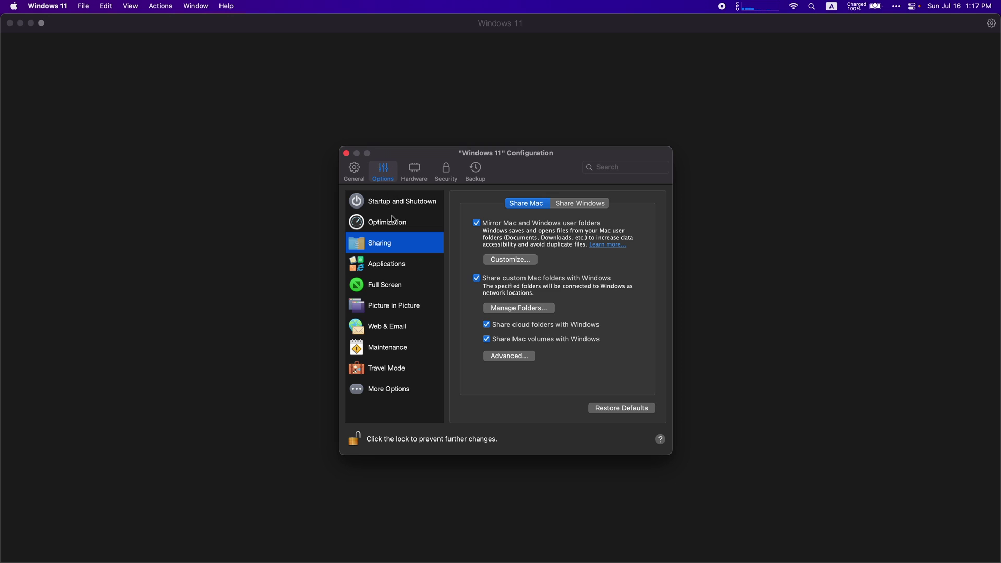
click(476, 223)
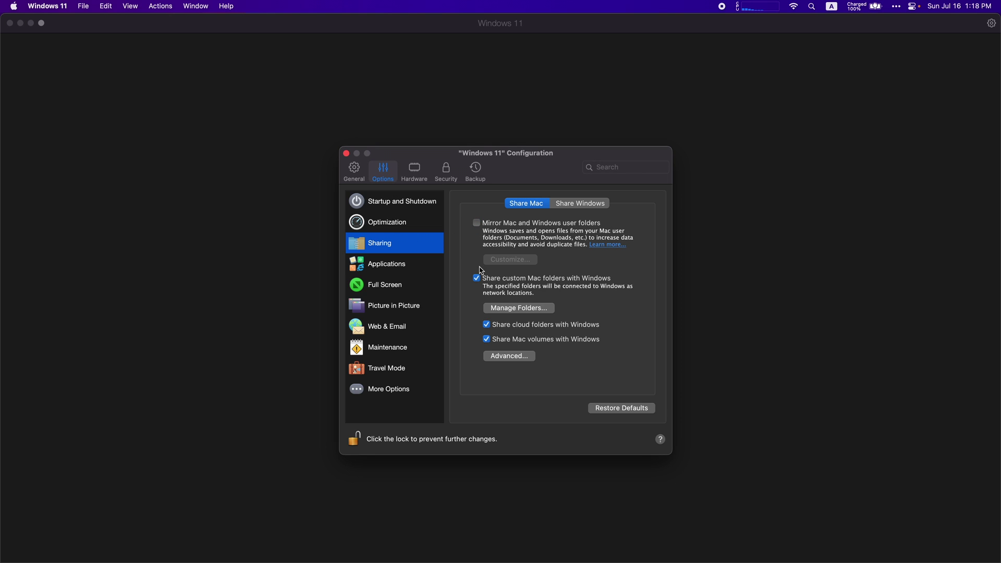
click(477, 278)
click(579, 203)
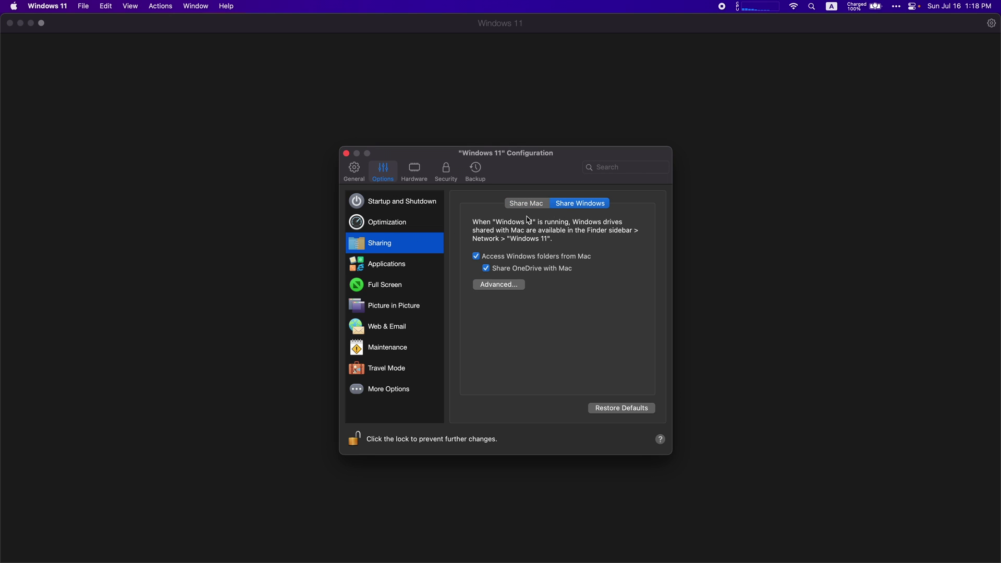
click(476, 256)
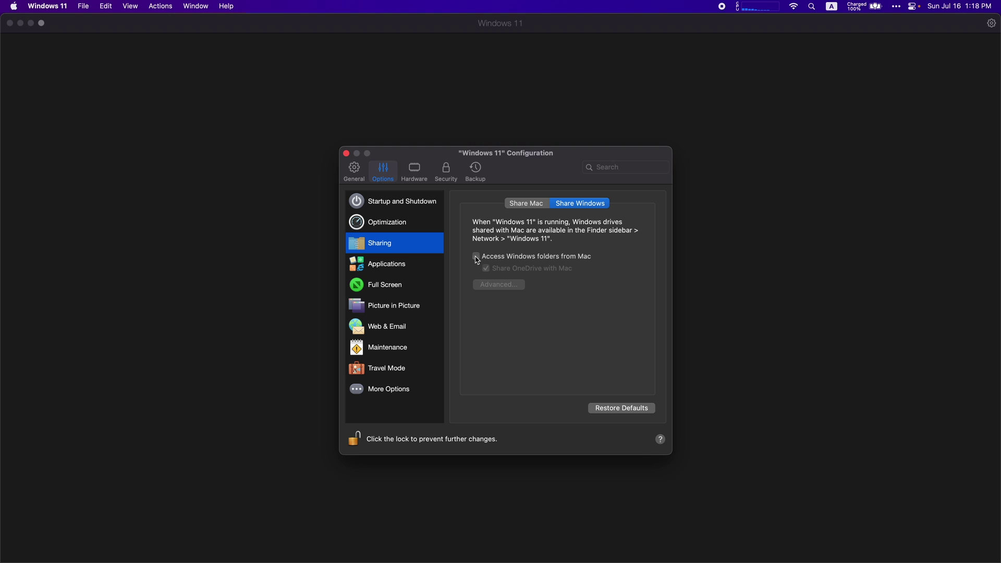
- Review Hardware > CPU & Memory, keeping 8 processors and 10 GB of memory
click(415, 173)
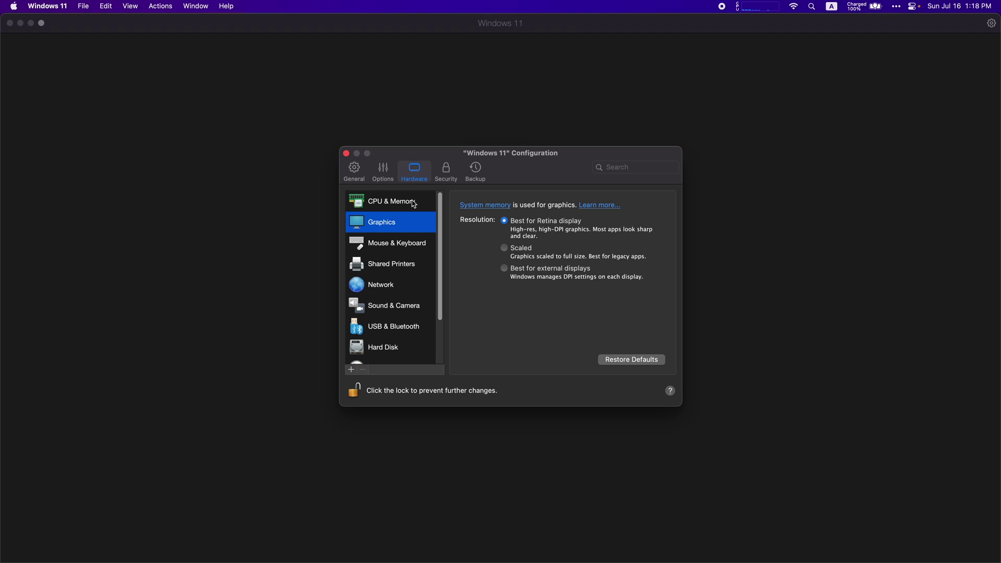
click(413, 203)
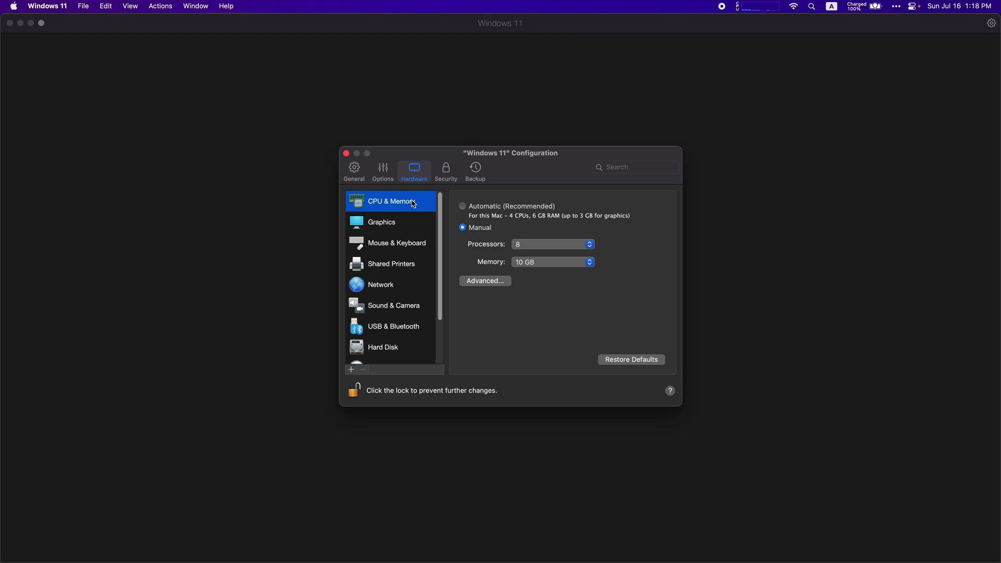
click(523, 246)
click(489, 219)
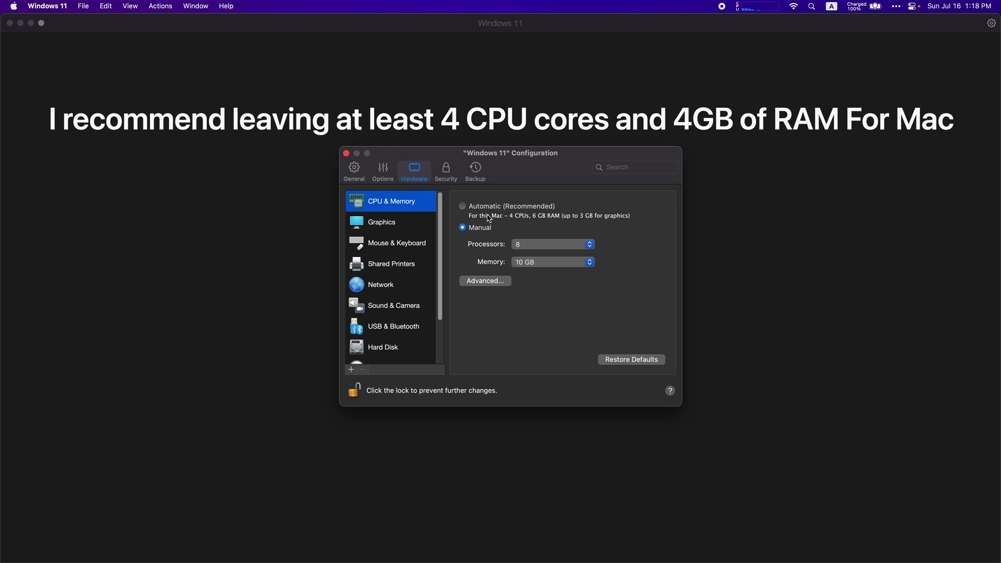
click(532, 246)
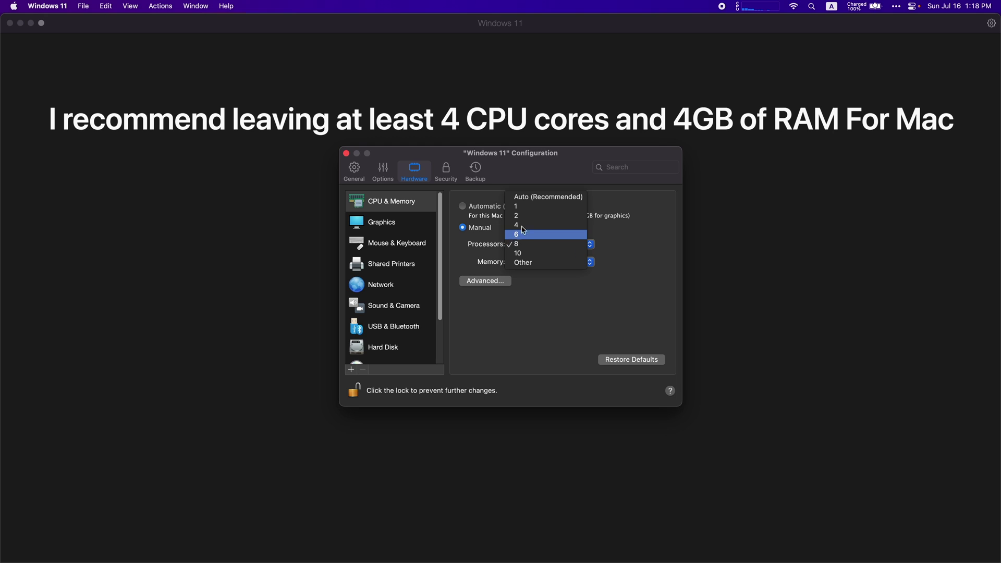
click(476, 261)
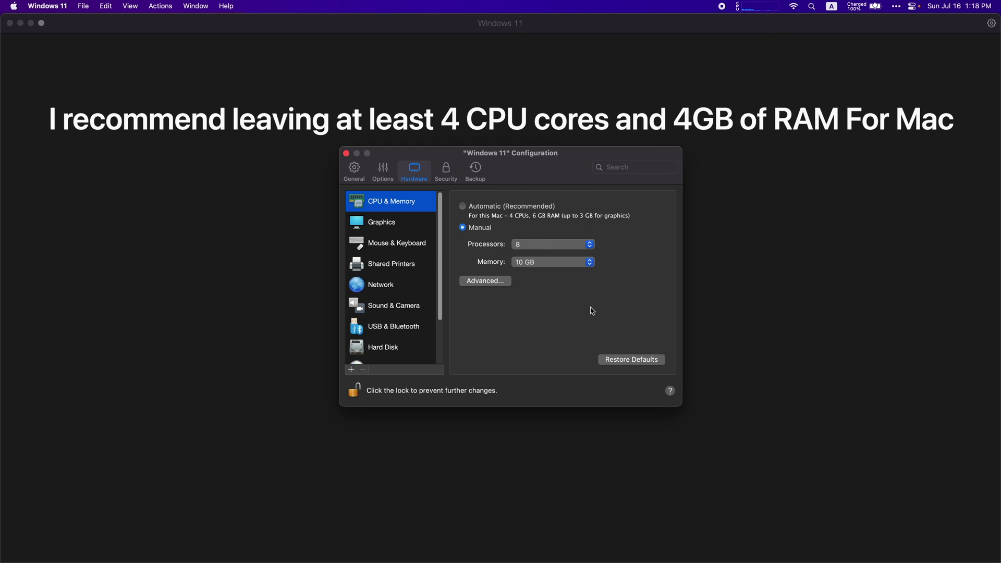
click(549, 265)
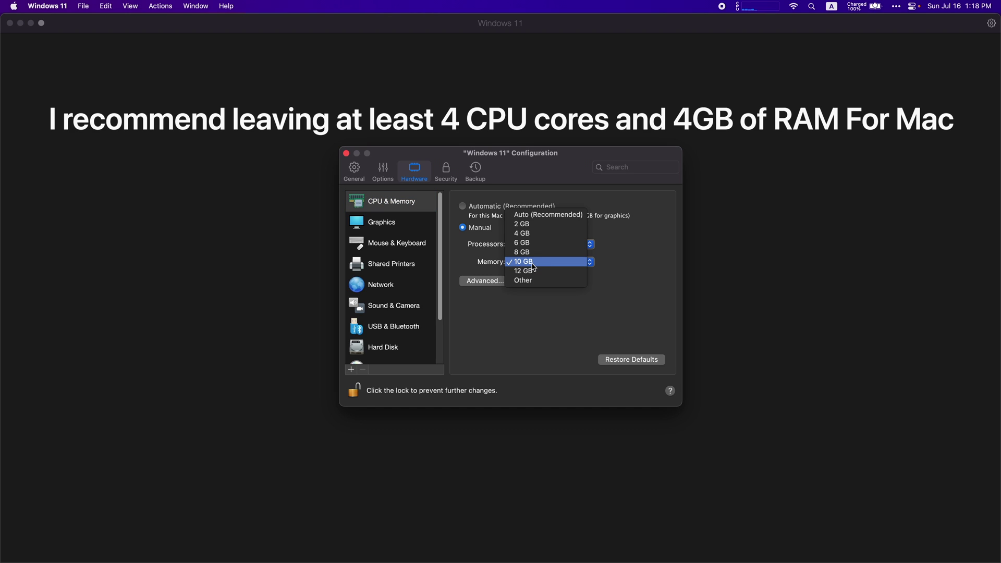
click(604, 266)
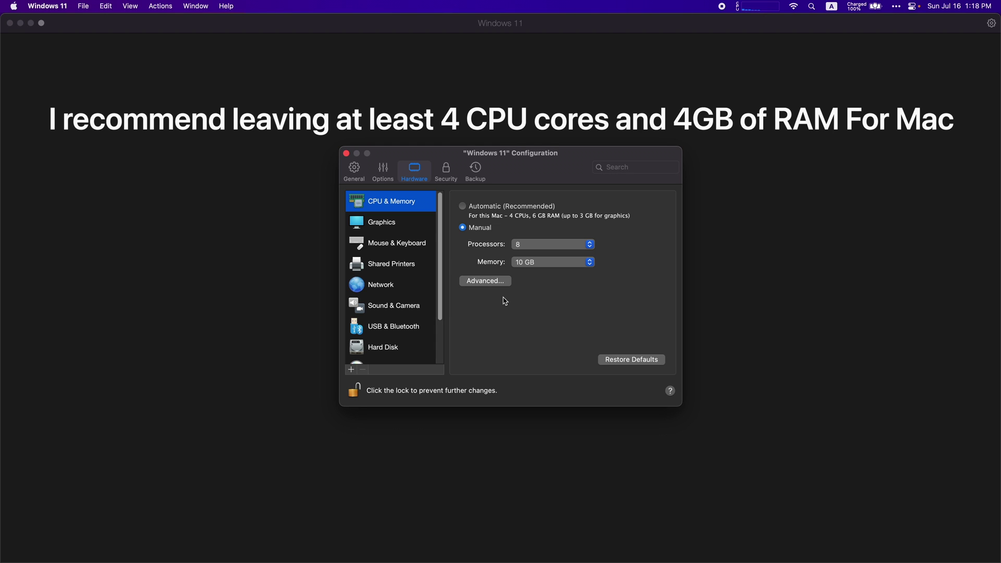
scroll(395, 261, down, 3)
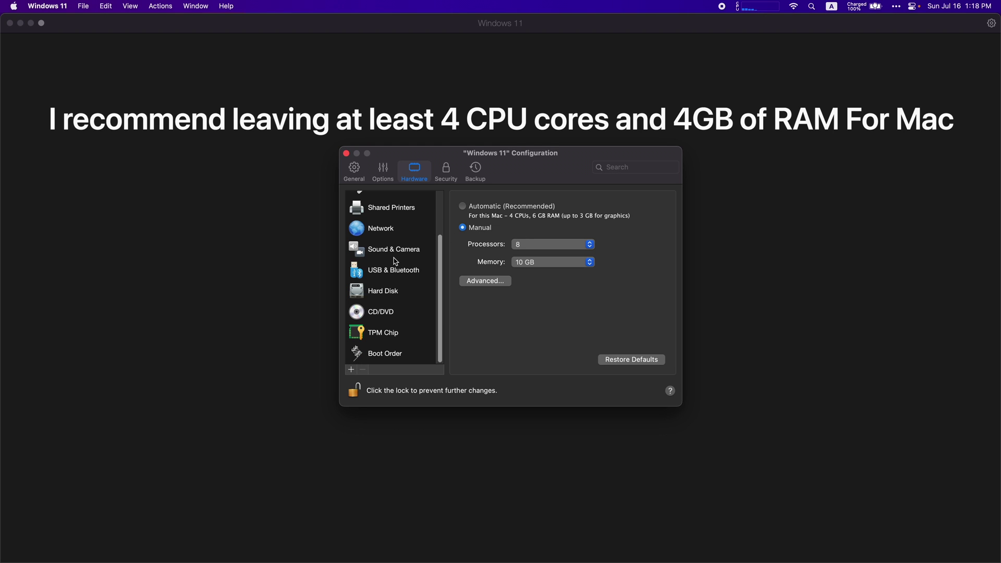
- Set Configure for to Design under General, then reopen the choices to verify
click(354, 171)
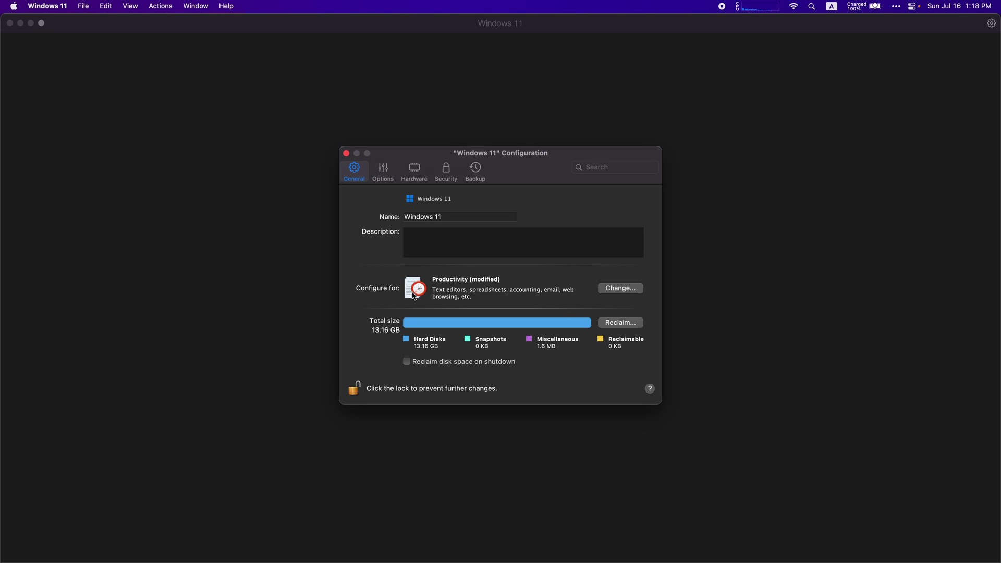
click(621, 288)
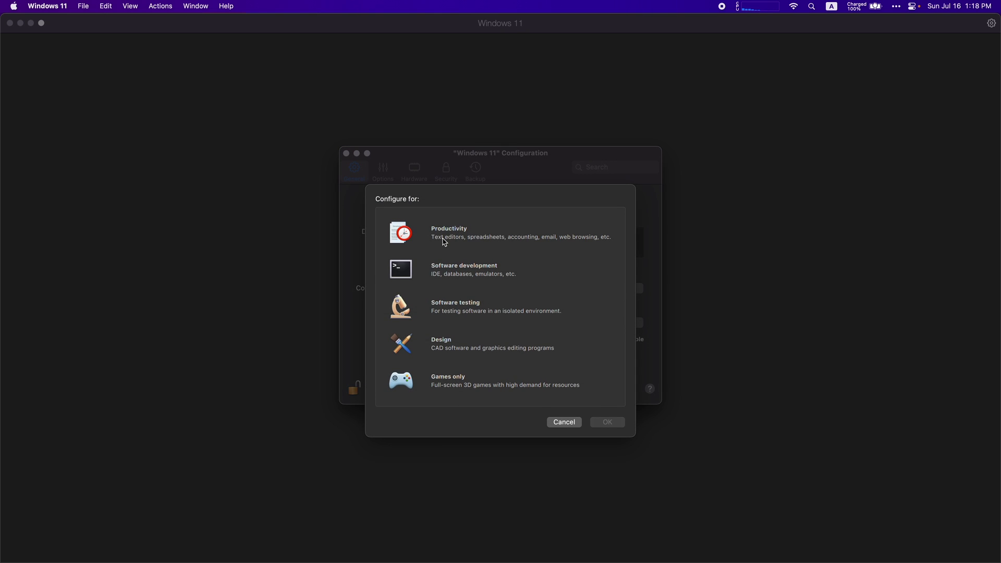
click(408, 348)
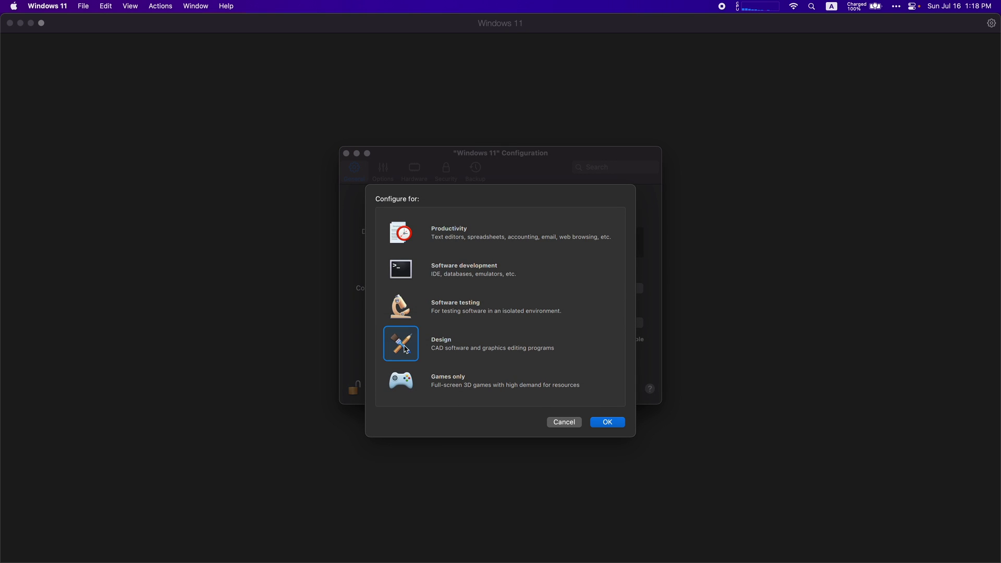
click(608, 423)
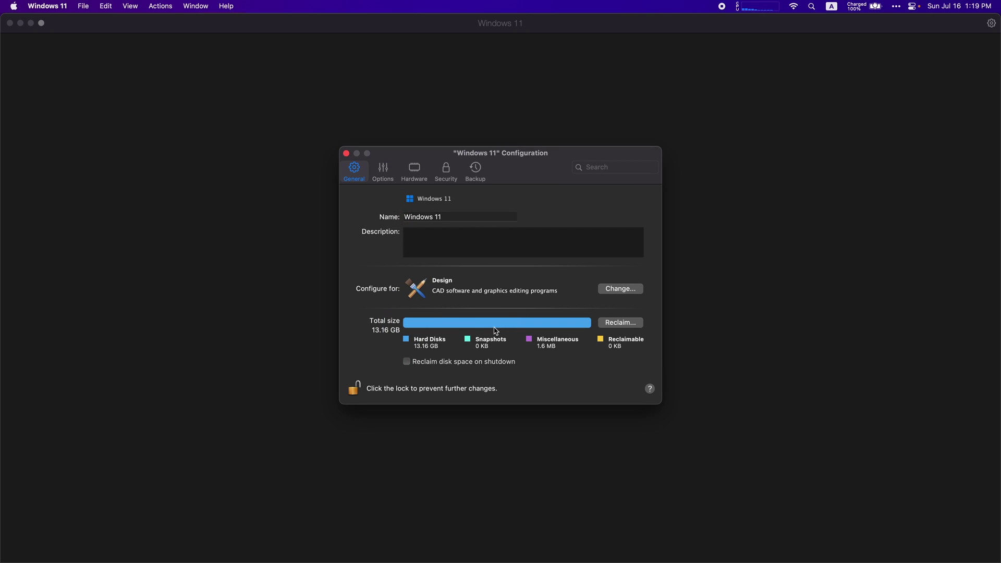
click(623, 290)
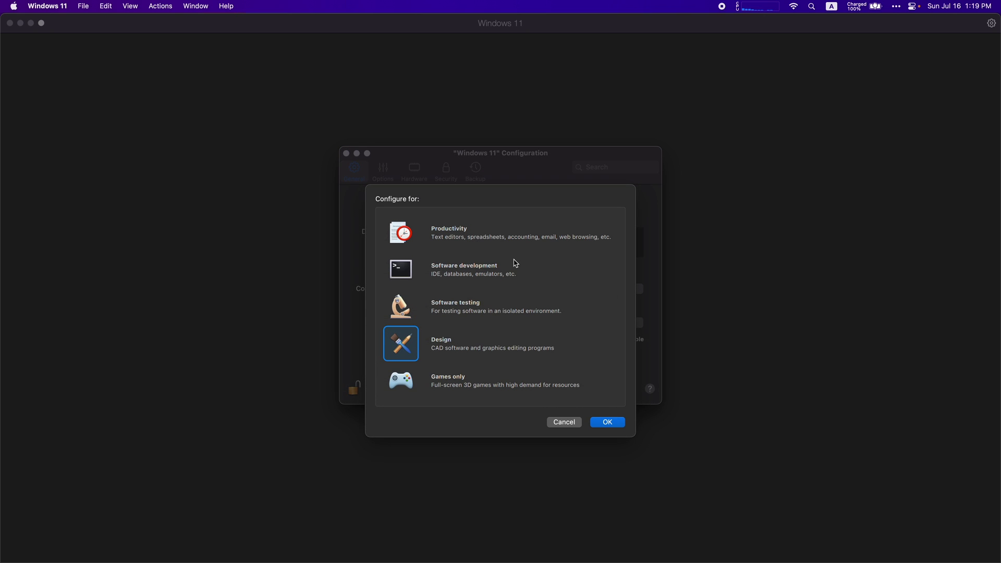
click(559, 423)
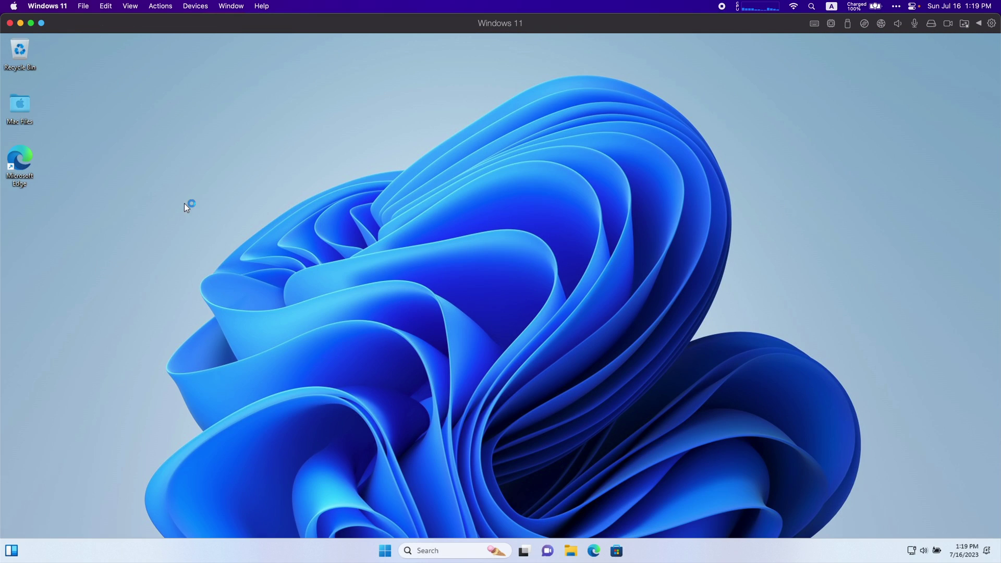
double_click(26, 167)
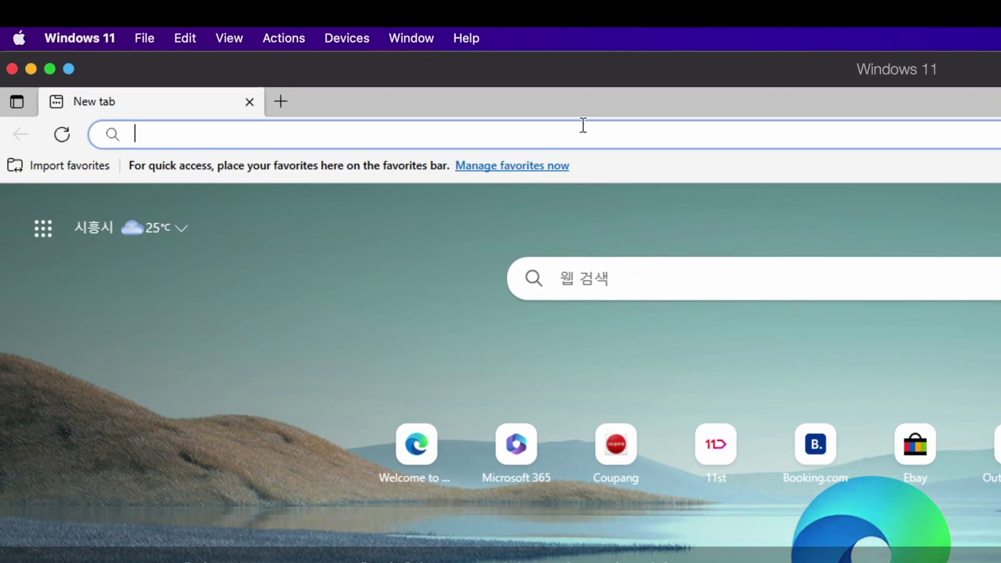
text(www.solidw)
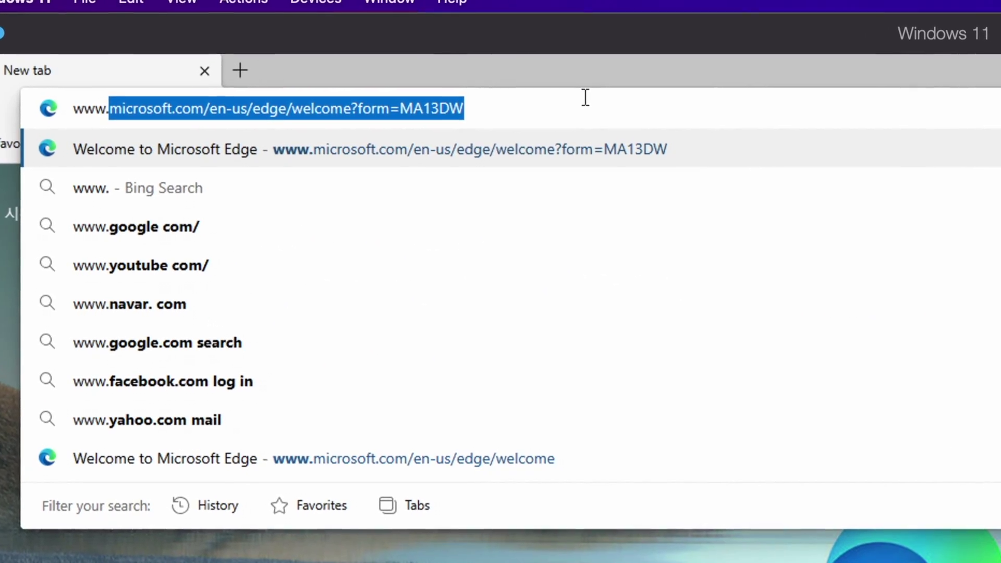
text(orks.com/sw)
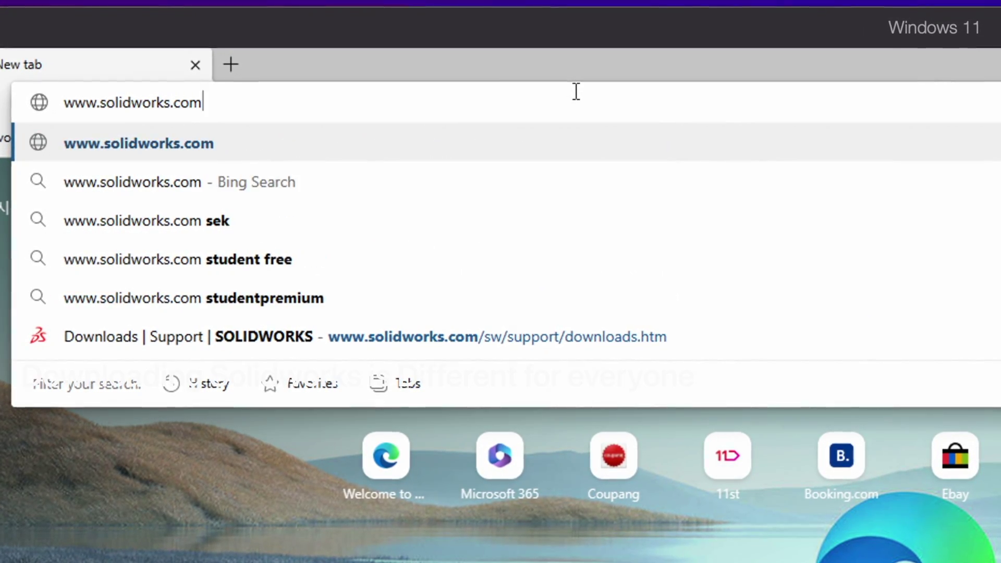
text(/edu)
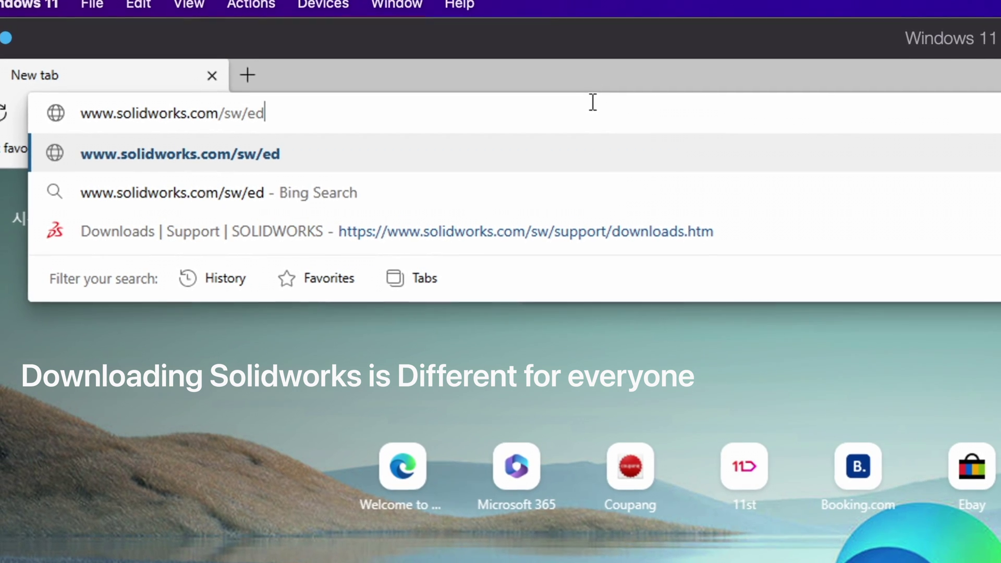
text(cation)
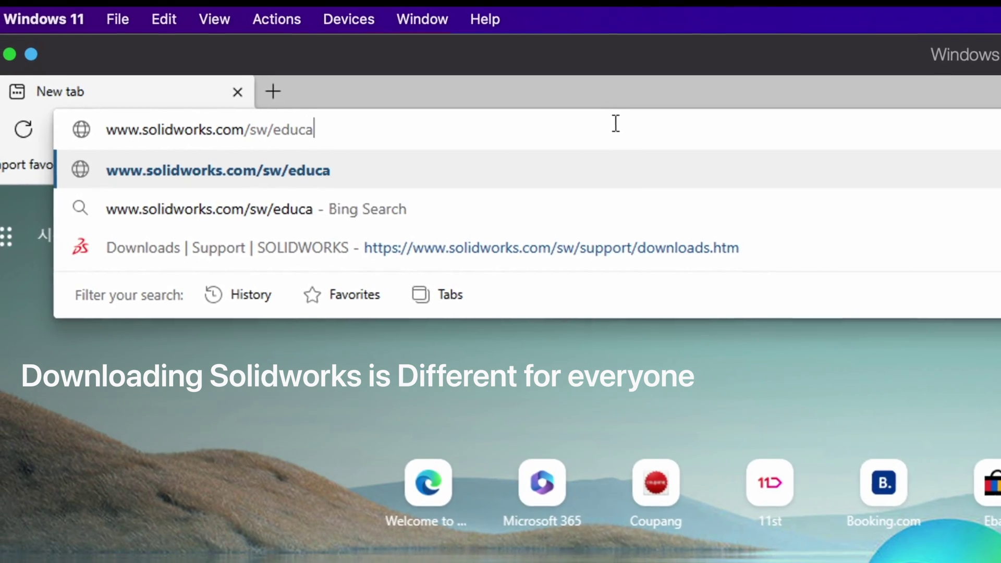
text(/SDL_)
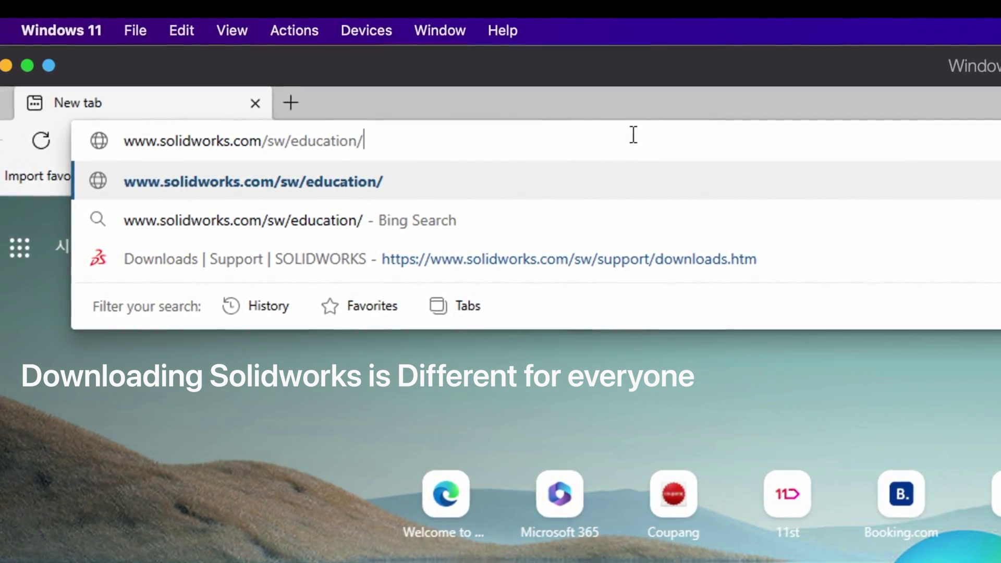
text(form.htm)
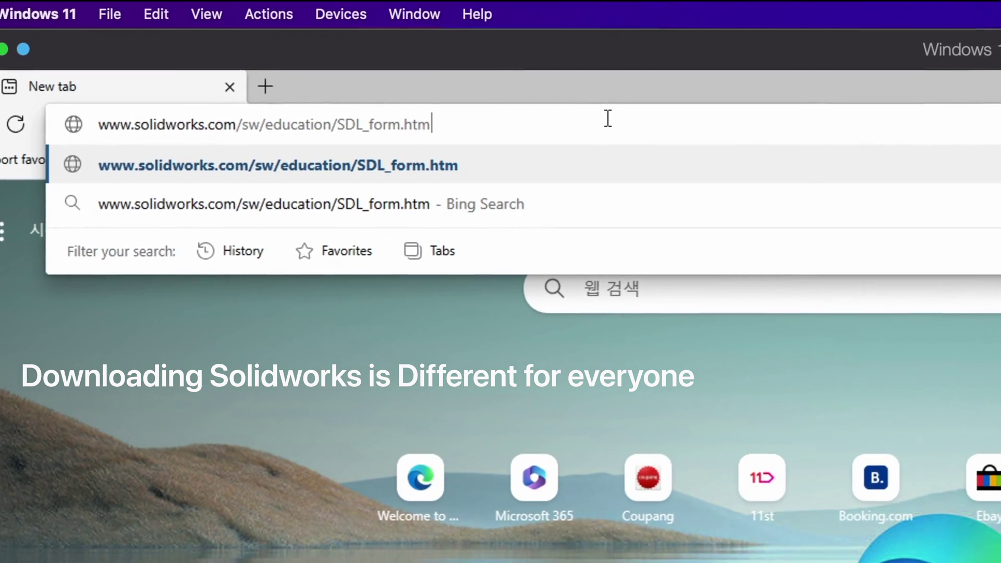
key(Return)
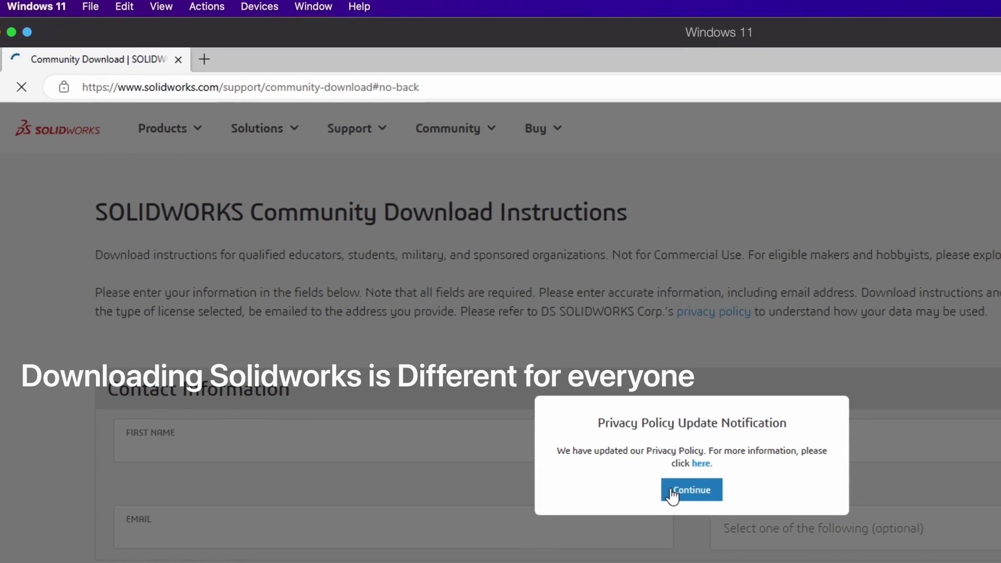
- Request the SOLIDWORKS 2023 (SP2.1) download, accept the Community Access terms and download SolidWorksSetup.exe
click(801, 561)
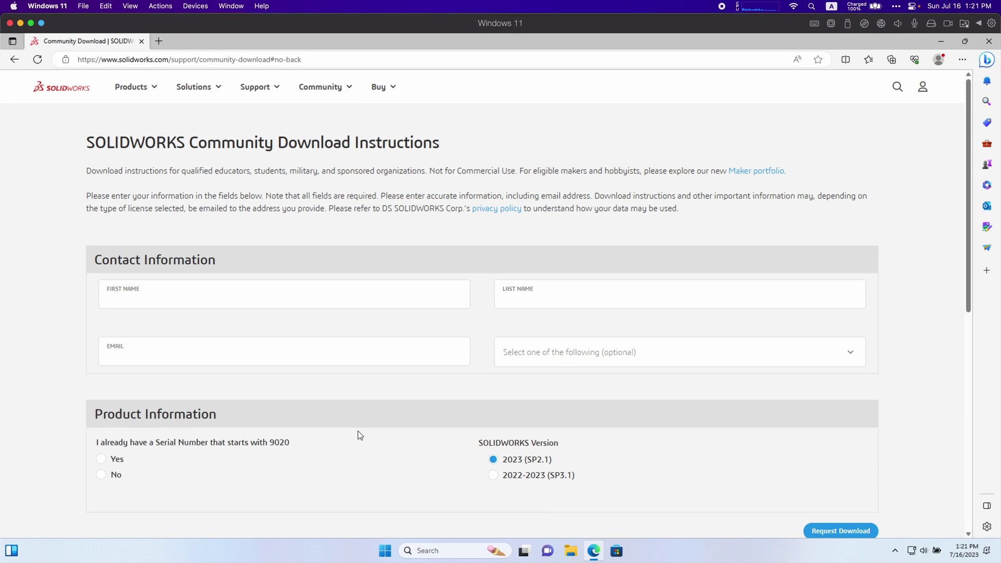
scroll(367, 174, down, 1)
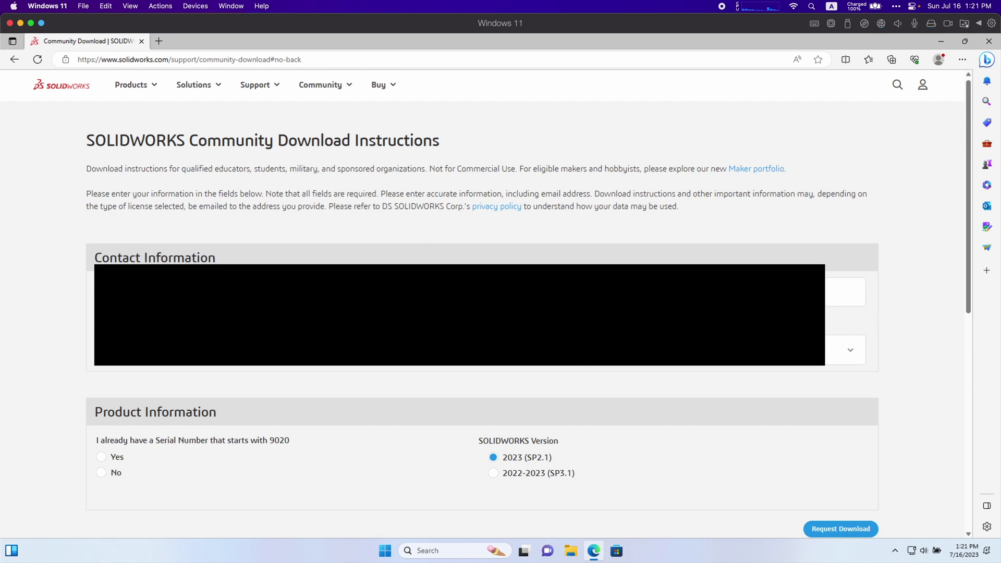
click(101, 457)
scroll(928, 389, down, 1)
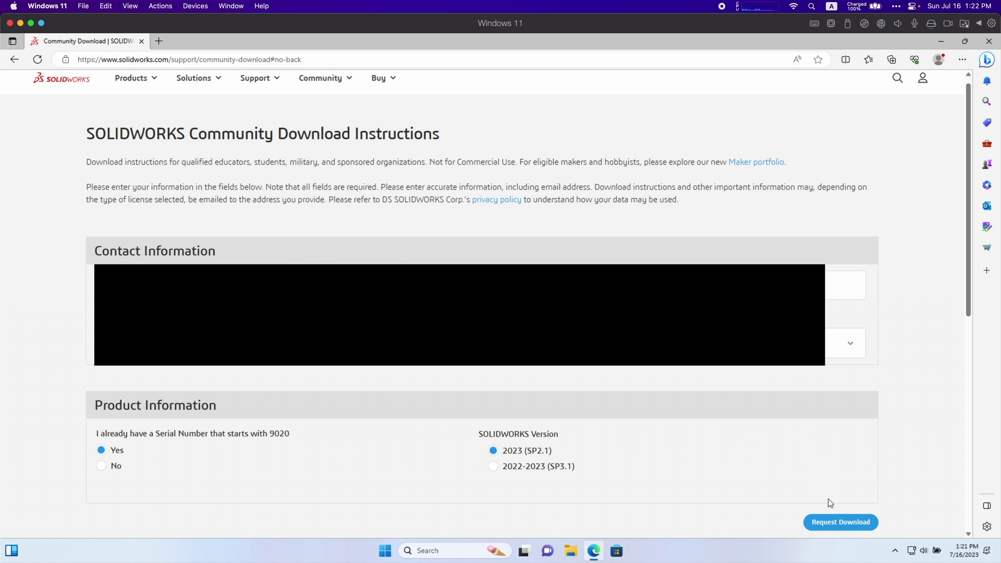
click(839, 521)
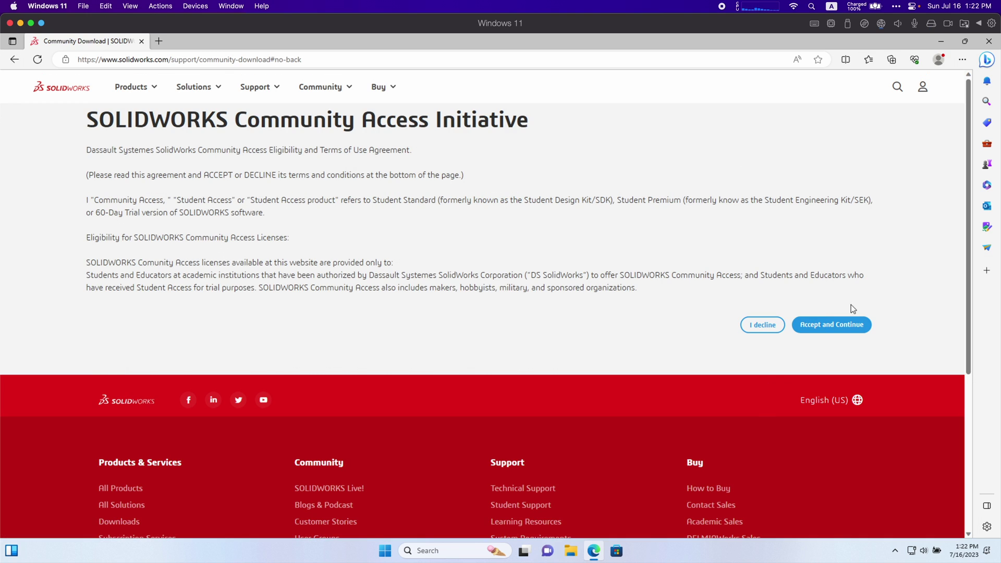
click(855, 324)
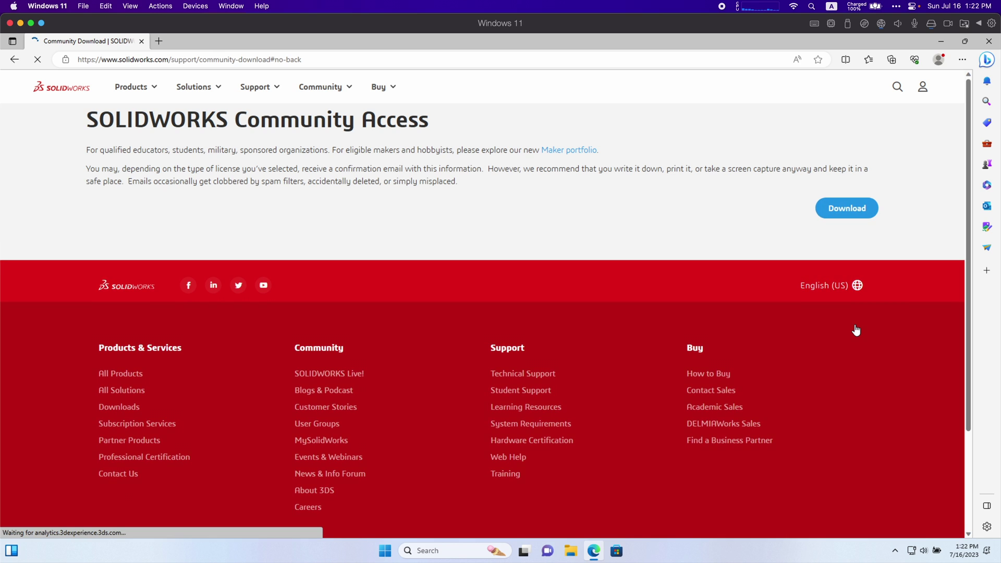
click(829, 210)
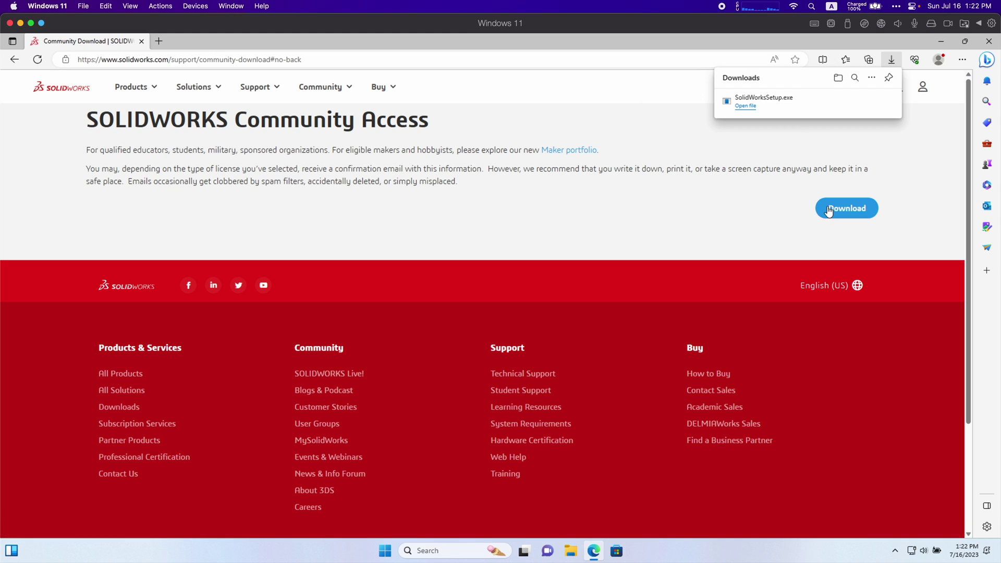
- Run SolidWorksSetup.exe and unzip its 149 setup files into Downloads
click(748, 105)
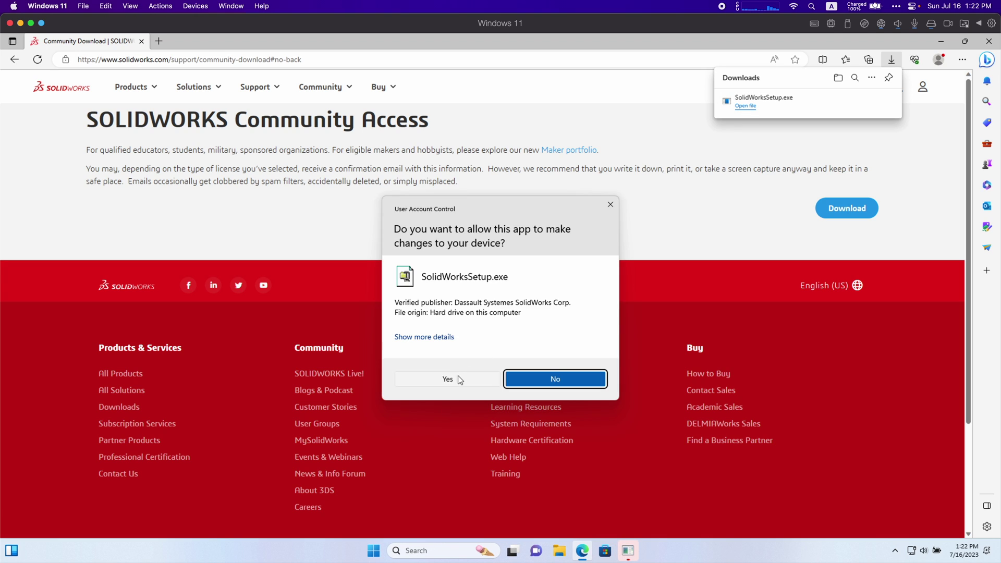
click(458, 376)
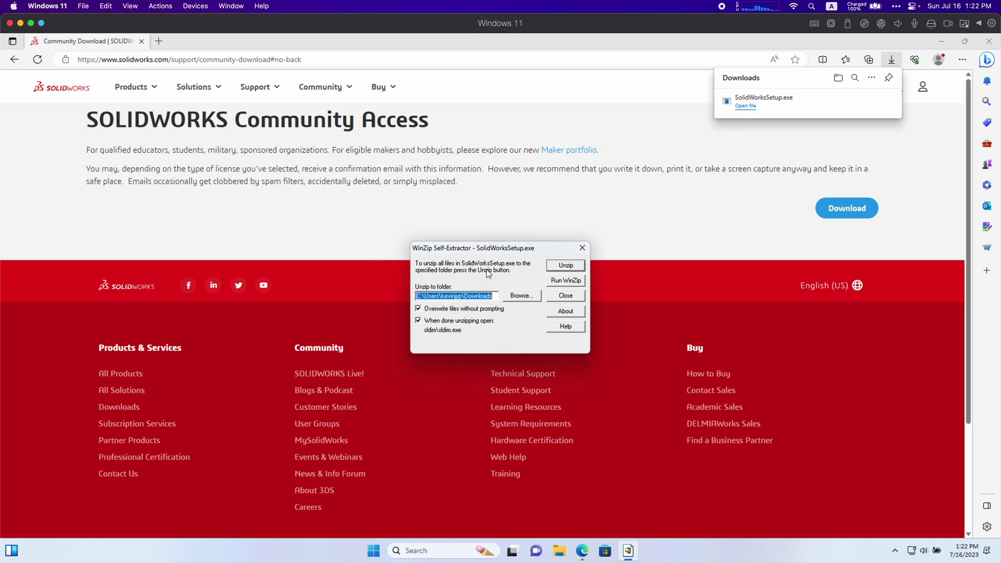
click(565, 267)
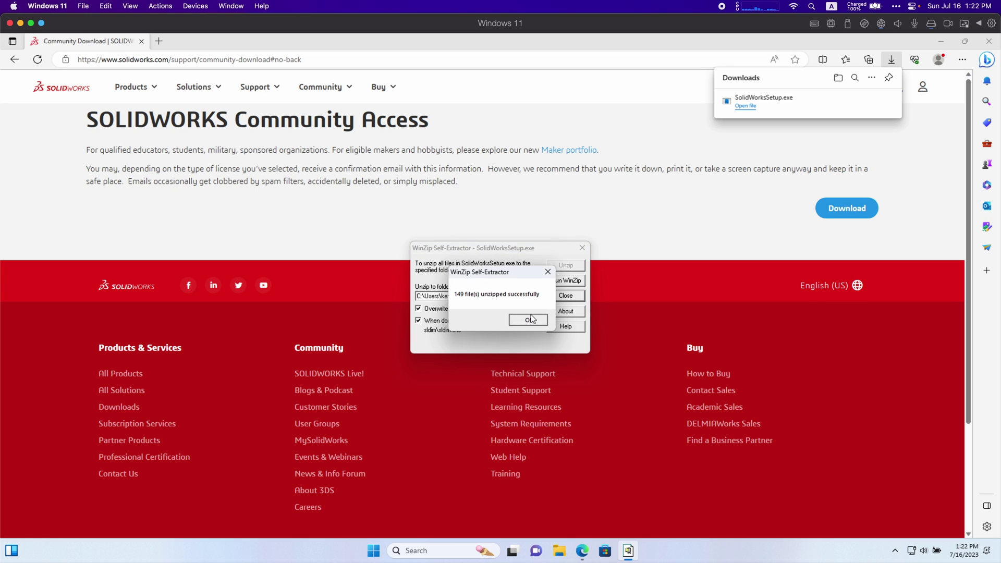
click(531, 314)
click(582, 249)
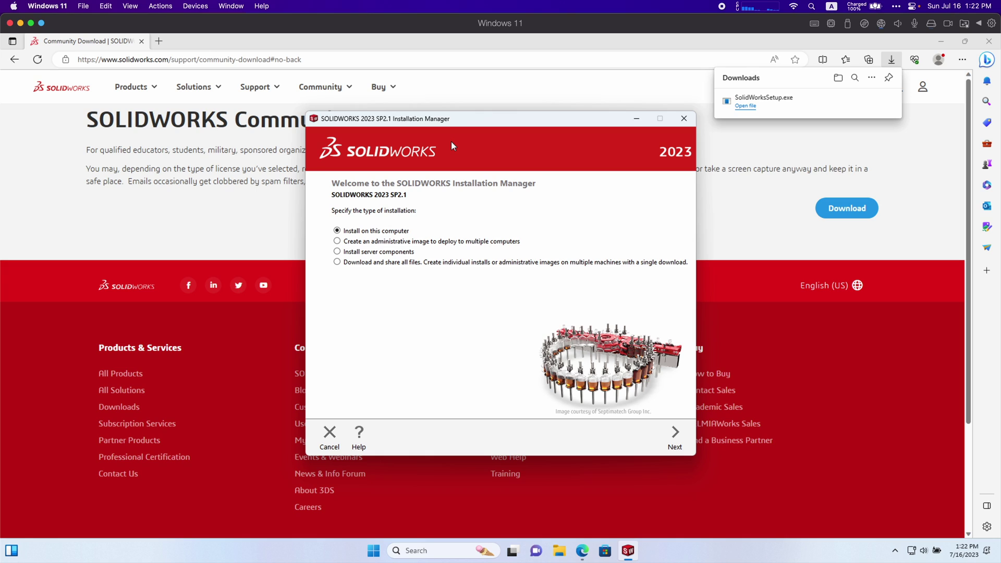
- Install on this computer and paste the SOLIDWORKS serial number to reach the Summary page
click(671, 436)
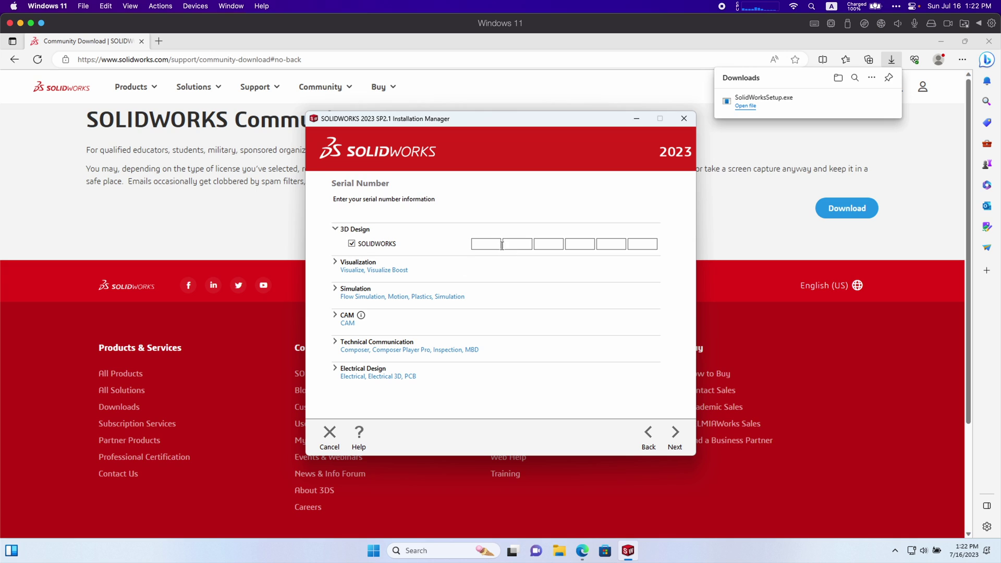
click(485, 245)
key(ctrl+v)
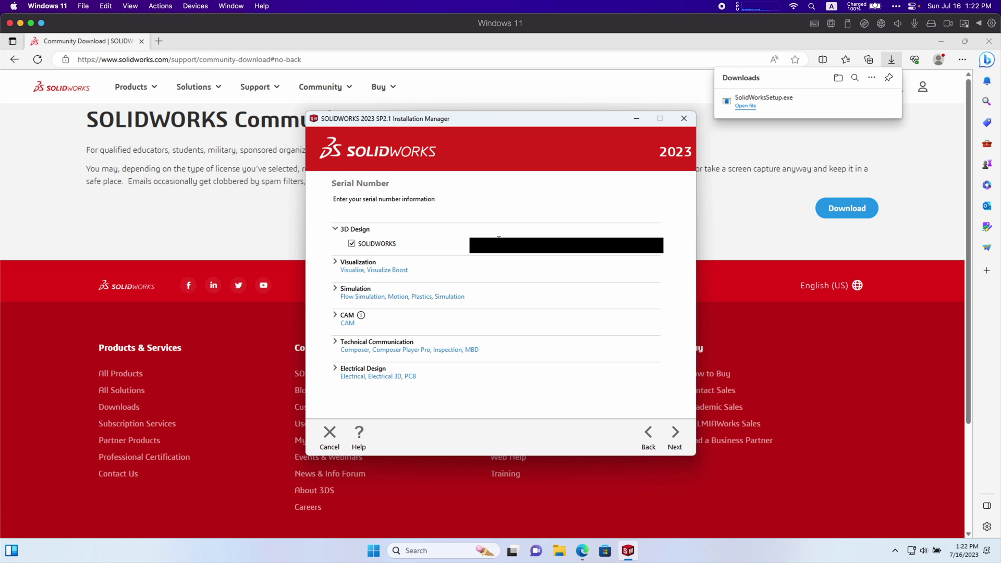
click(675, 433)
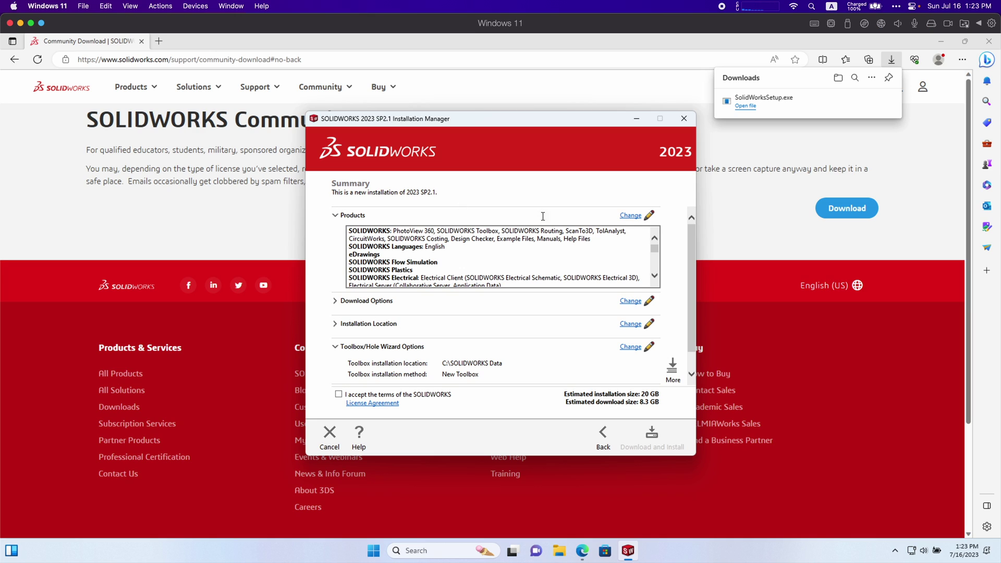
- Exclude SOLIDWORKS Electrical and SOLIDWORKS CAM from the products to install
click(634, 217)
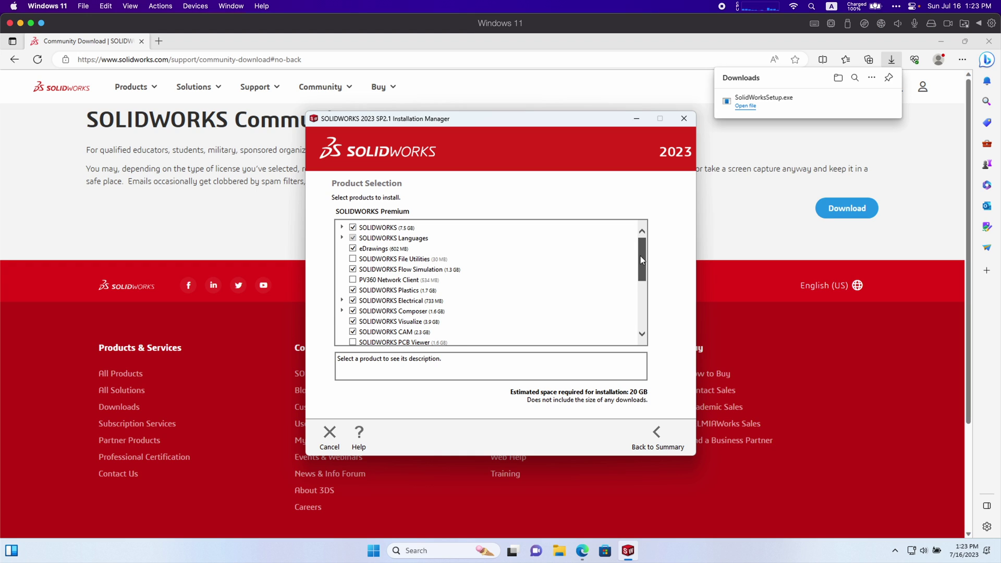
scroll(641, 259, down, 1)
click(398, 293)
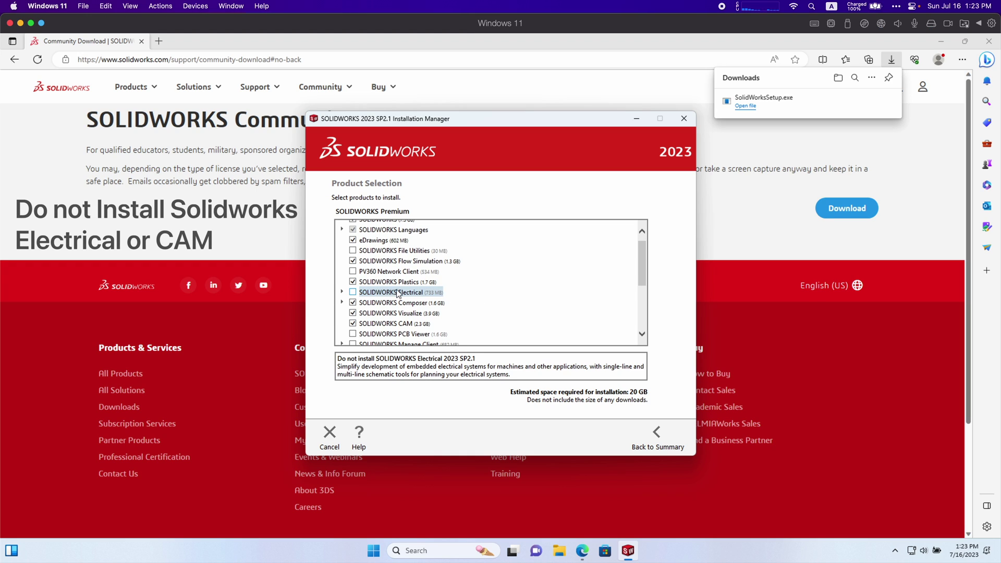
drag(645, 279, 646, 253)
click(353, 252)
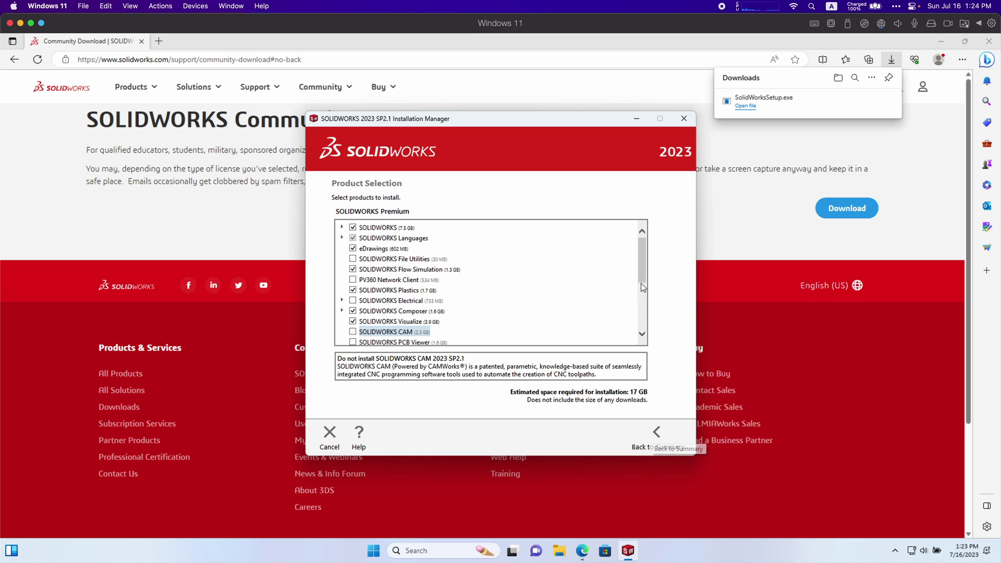
- Return to the Summary, now 17 GB estimated, and accept the license terms
scroll(642, 286, down, 5)
click(657, 436)
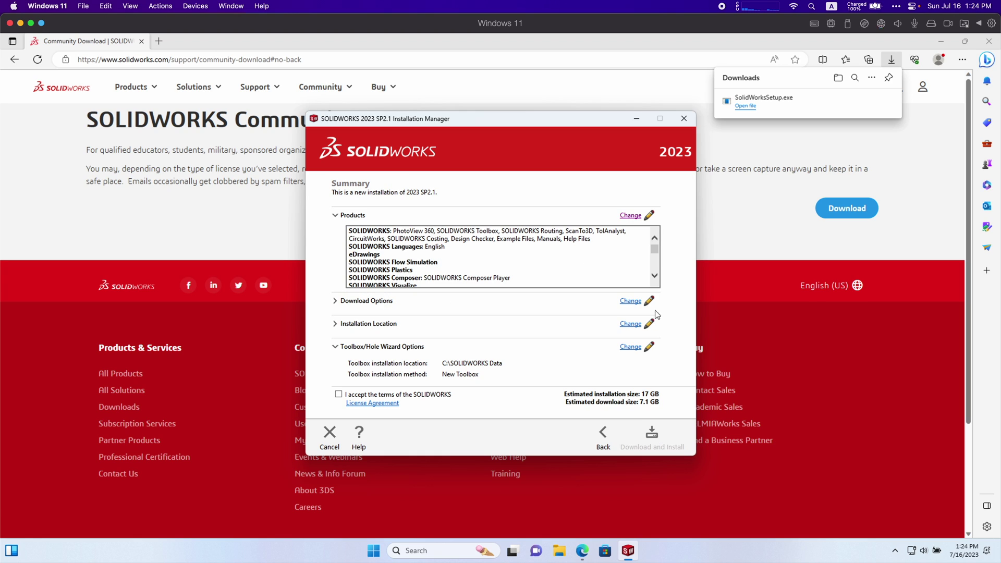
click(340, 395)
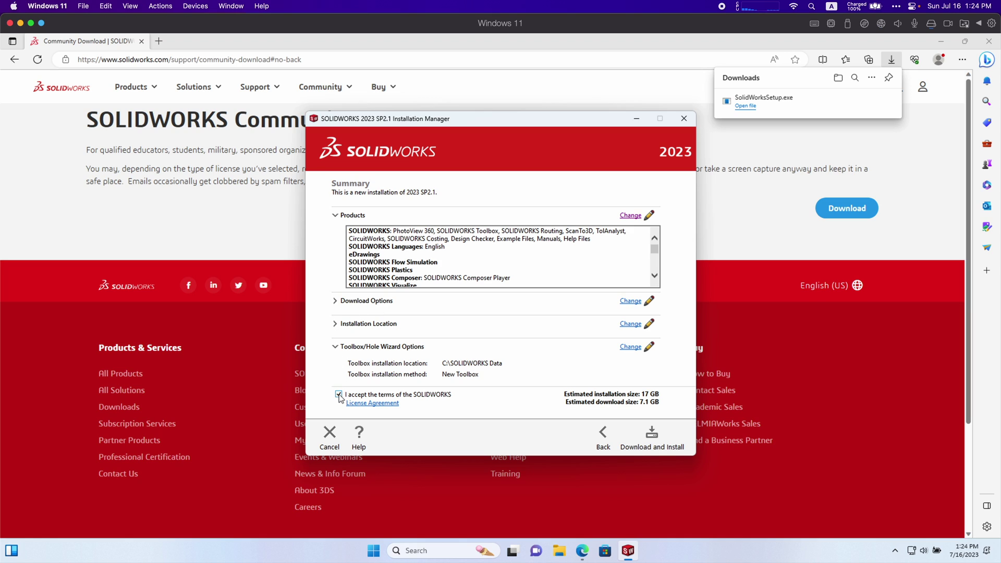
- Start the download and installation, choosing to install immediately
click(669, 442)
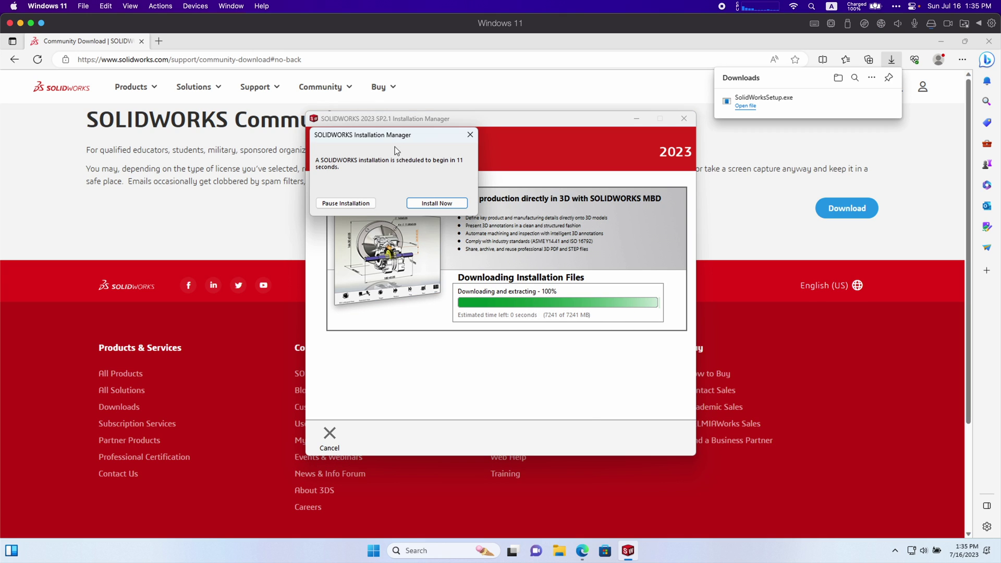
drag(396, 146, 492, 196)
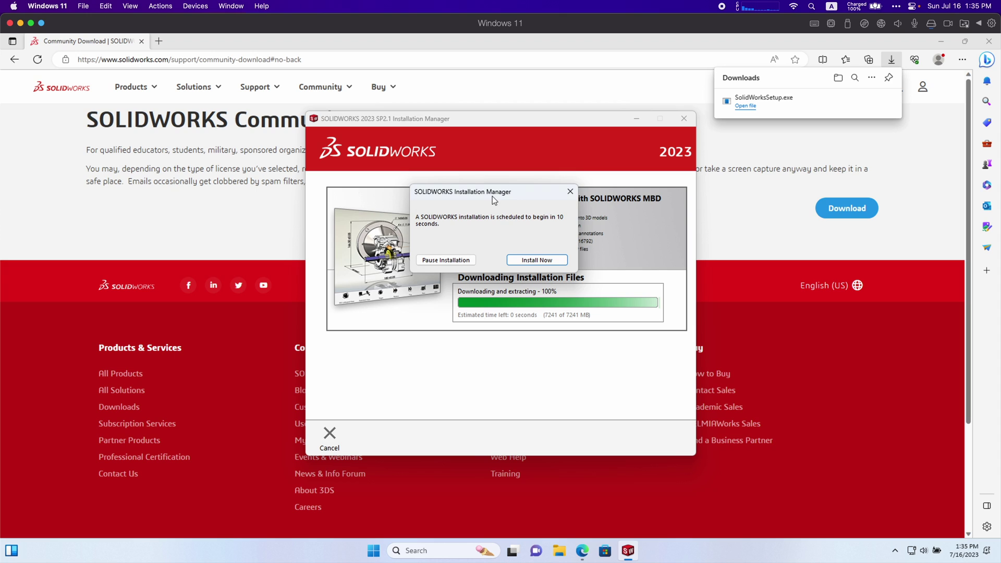
click(561, 262)
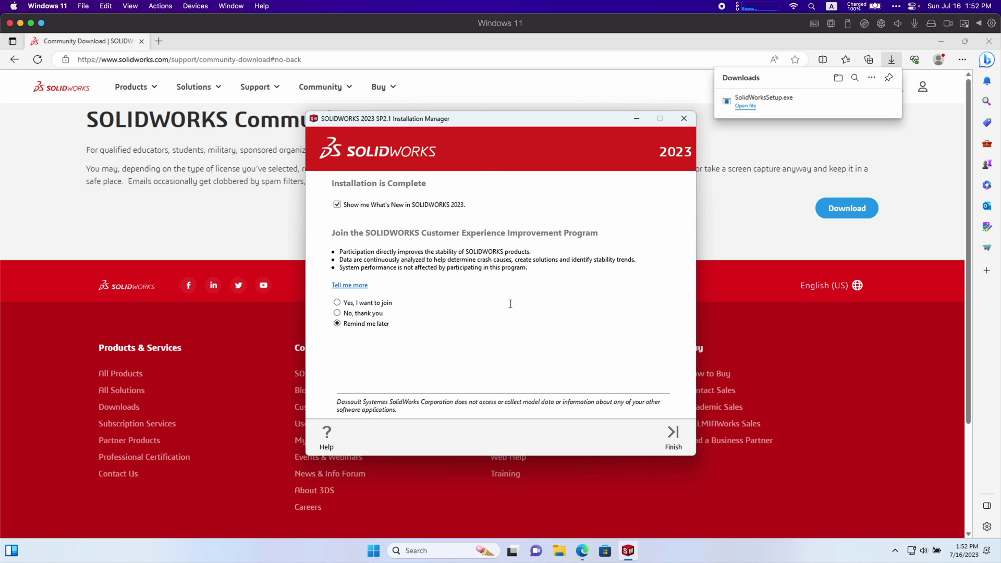
drag(333, 186, 431, 190)
click(432, 190)
- Decline What's New and the Customer Experience Improvement Program, finish, and restart Windows
click(337, 205)
click(346, 314)
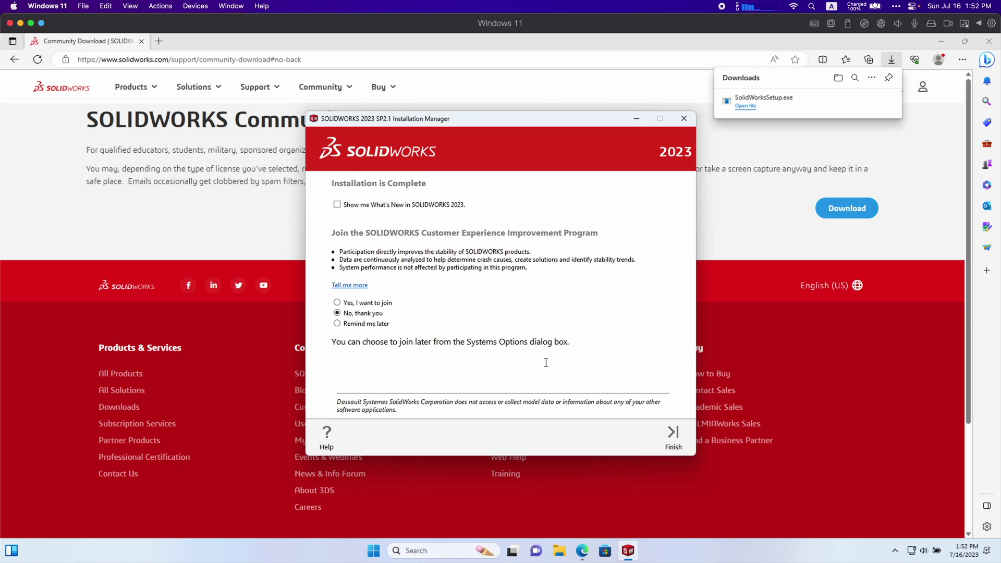
click(672, 437)
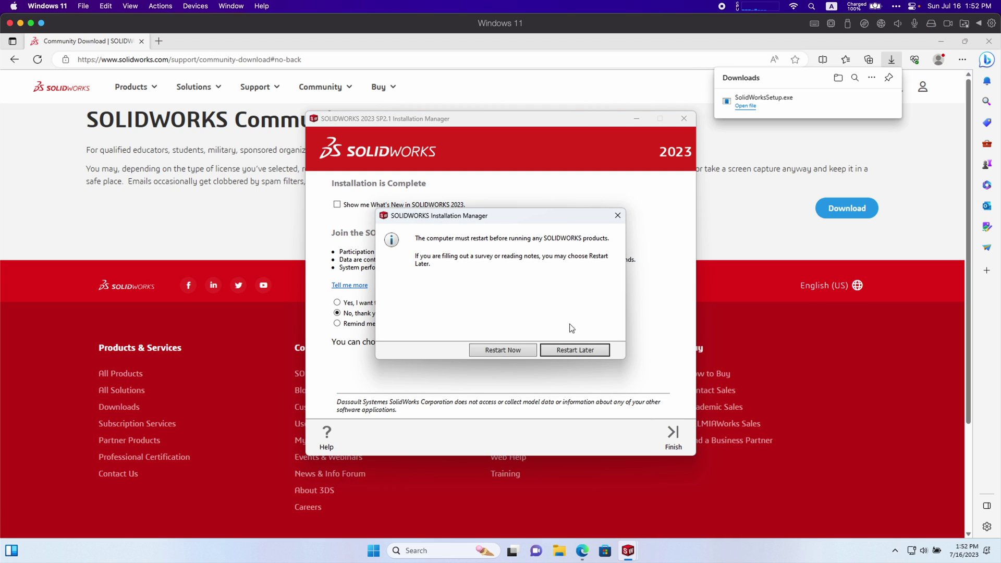
click(509, 351)
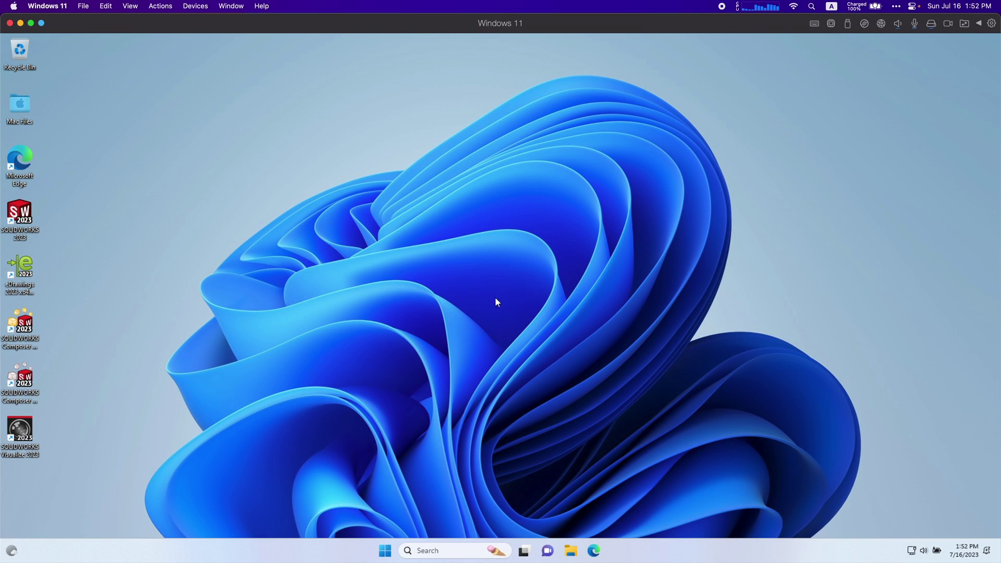
- After the restart, launch SOLIDWORKS 2023 from its desktop shortcut
drag(247, 183, 362, 238)
drag(63, 442, 101, 233)
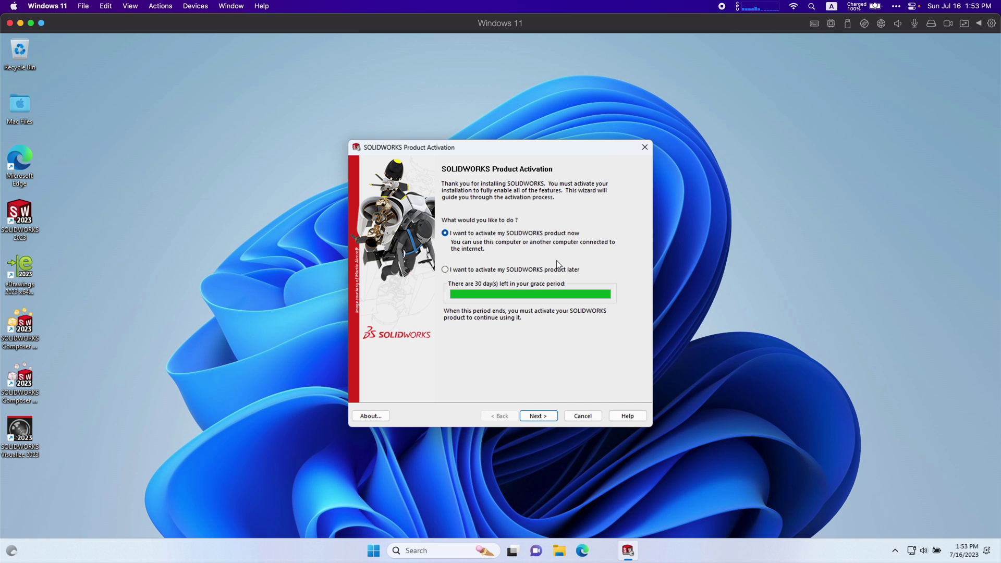
- Activate SOLIDWORKS automatically over the Internet and accept the license agreement
click(537, 415)
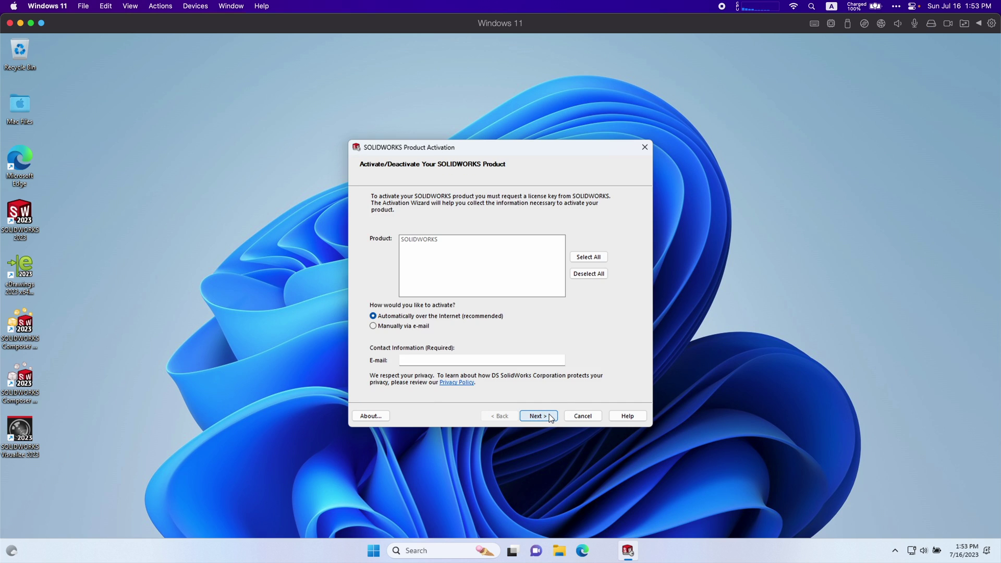
click(536, 416)
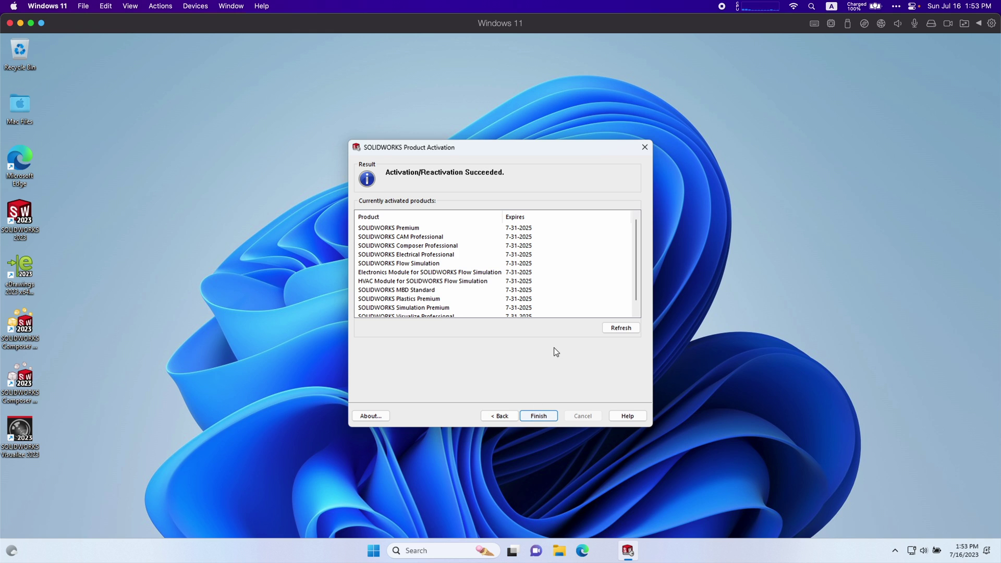
scroll(573, 303, down, 1)
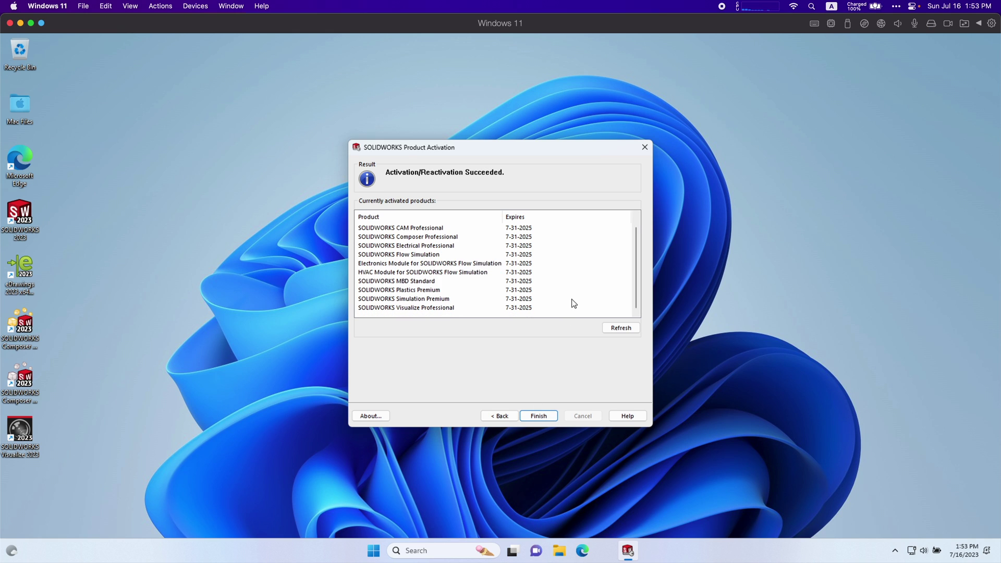
scroll(572, 303, up, 1)
click(538, 415)
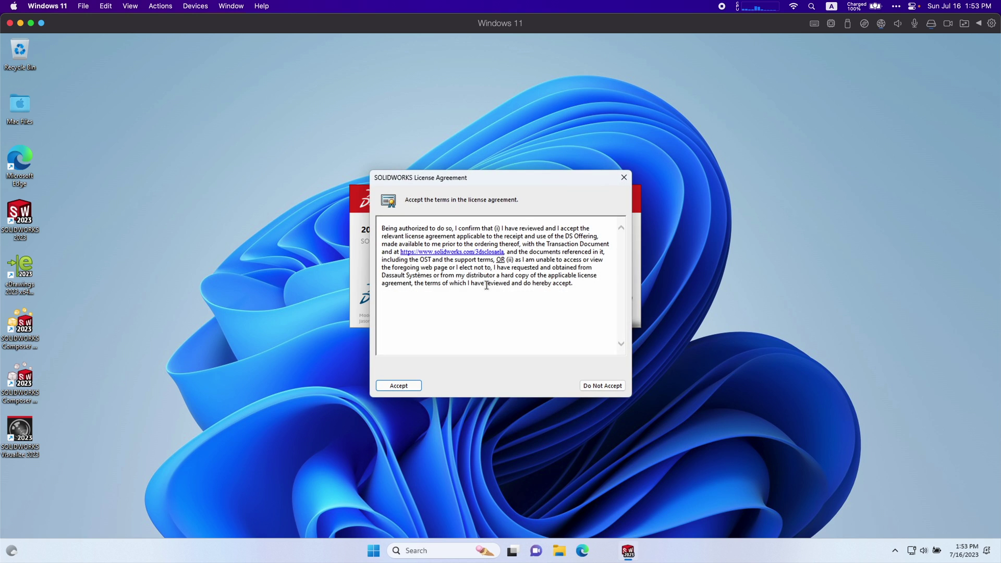
click(405, 387)
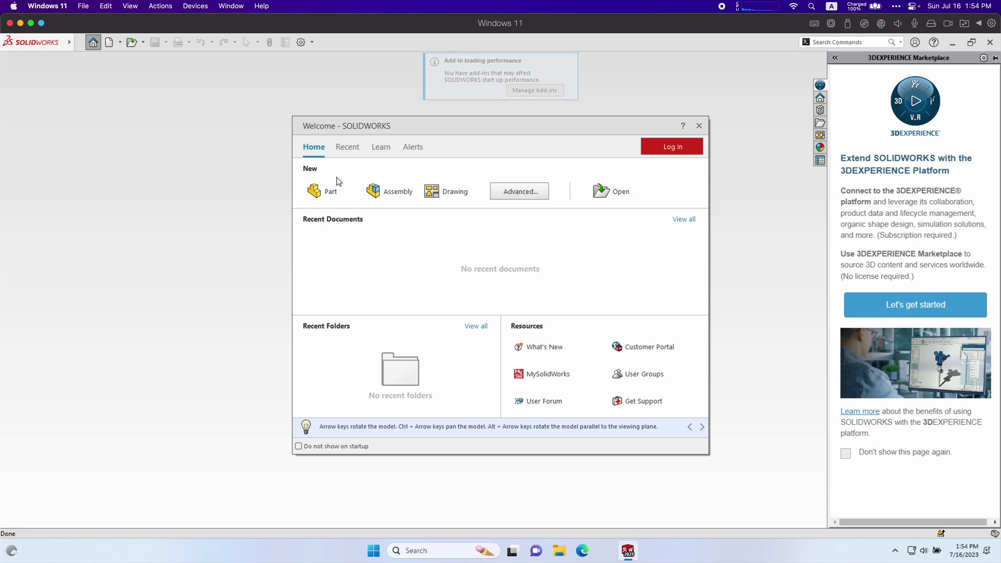
- Create a new part, Part1, from the Welcome dialog, keeping the default IPS units
click(348, 148)
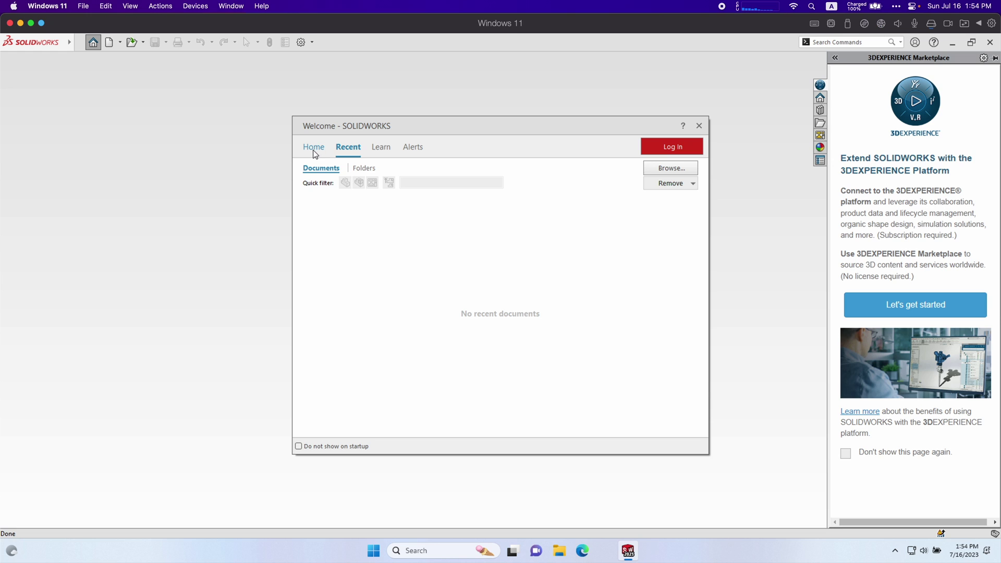
click(360, 168)
click(312, 147)
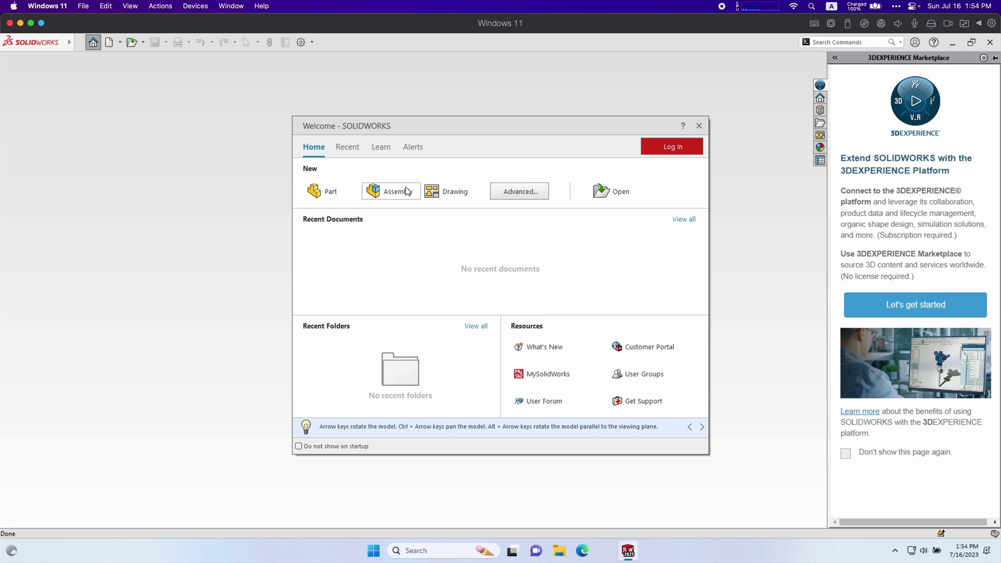
click(333, 192)
click(289, 342)
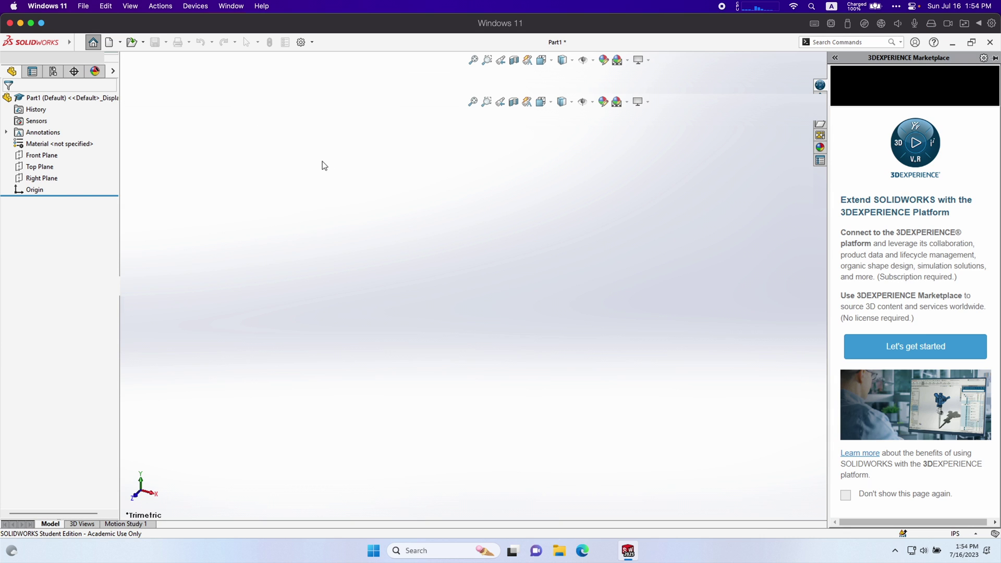
- Sketch a corner rectangle on the Top Plane
click(47, 99)
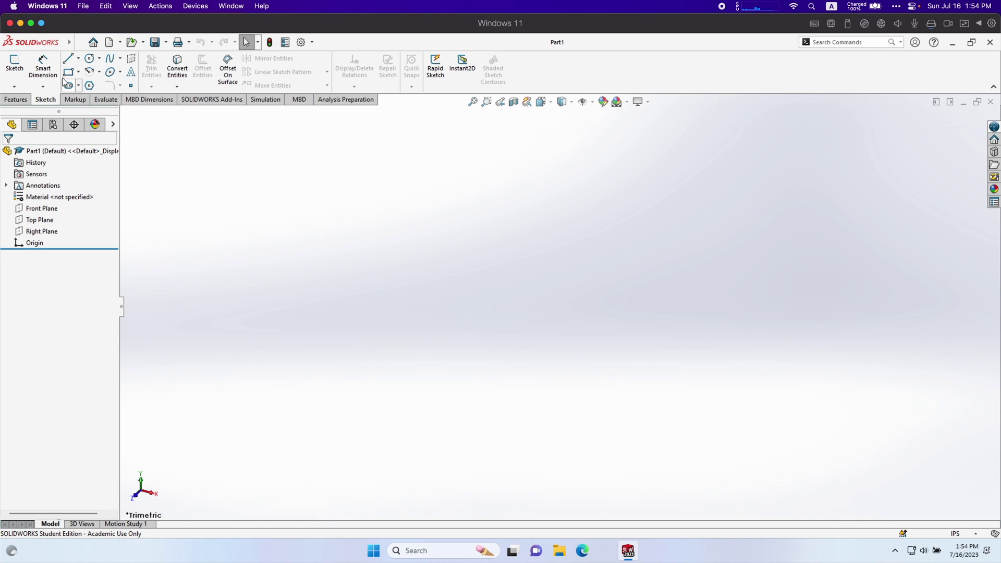
click(16, 63)
click(586, 358)
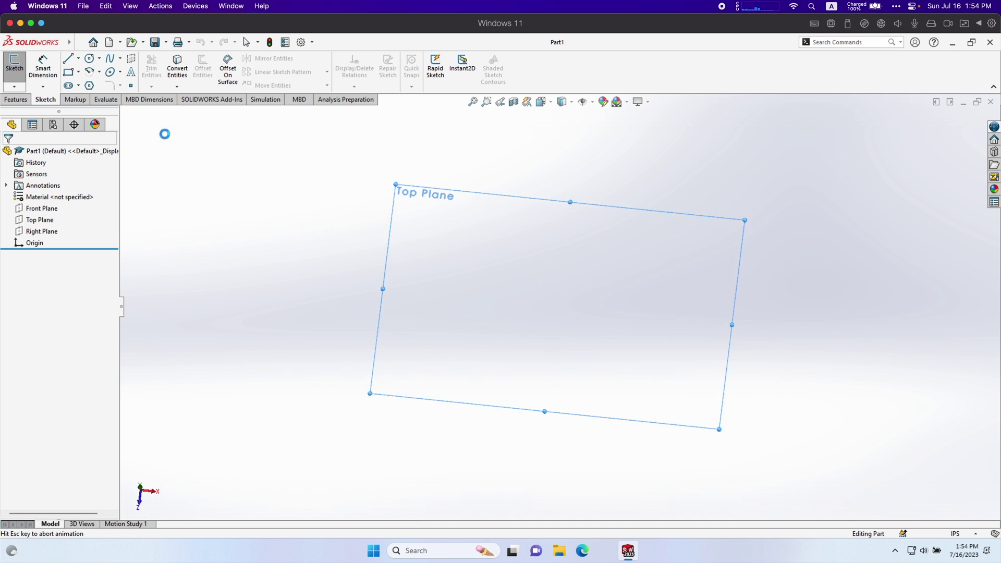
click(68, 72)
click(452, 233)
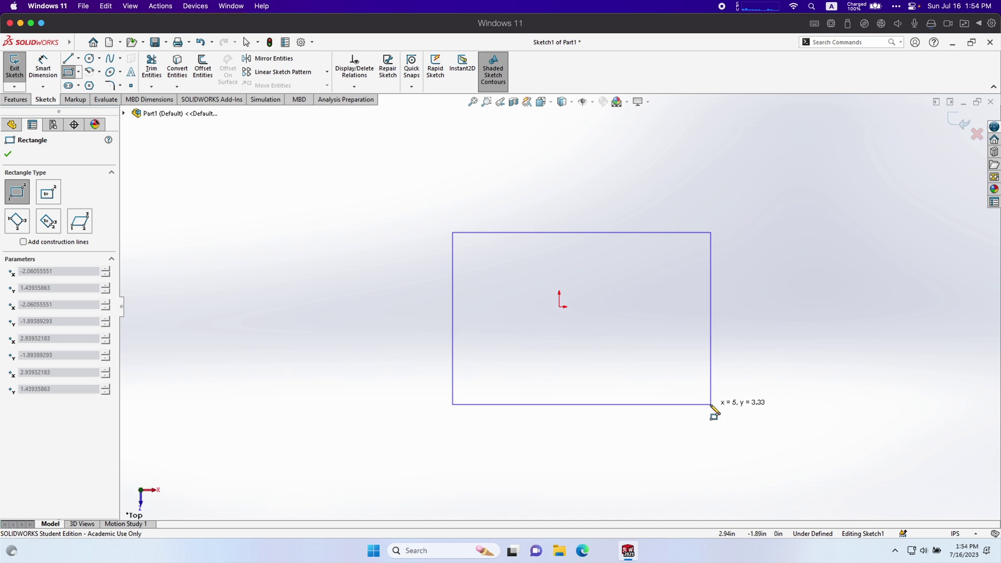
click(711, 405)
- Extrude the rectangle 1.59 in into a solid box, Boss-Extrude1
click(16, 99)
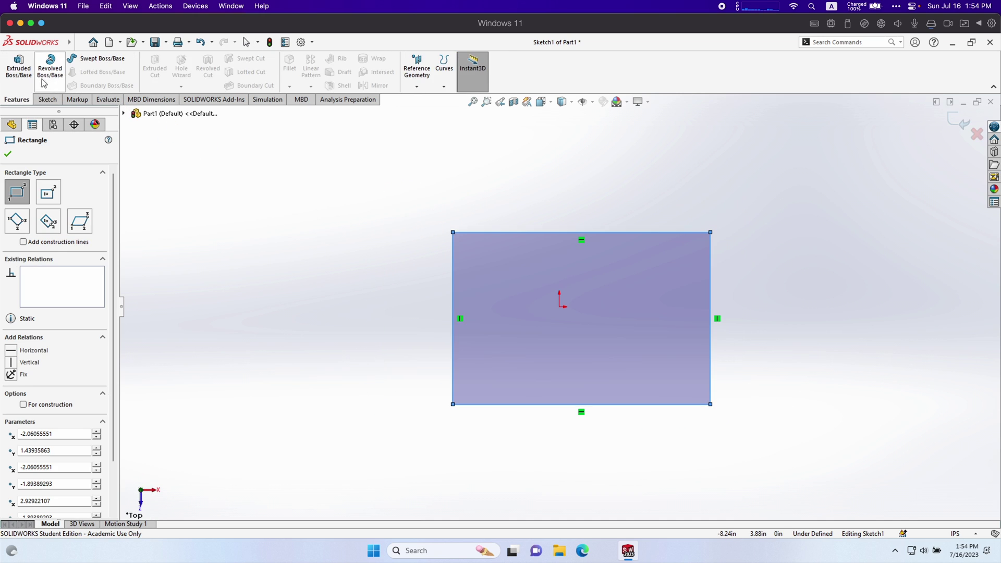
click(19, 66)
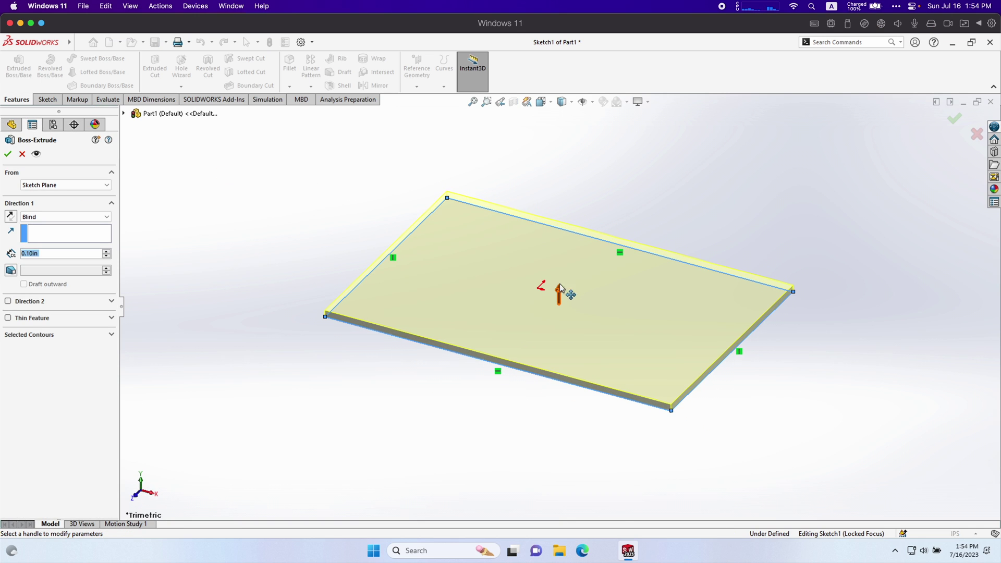
drag(560, 286, 537, 199)
click(8, 154)
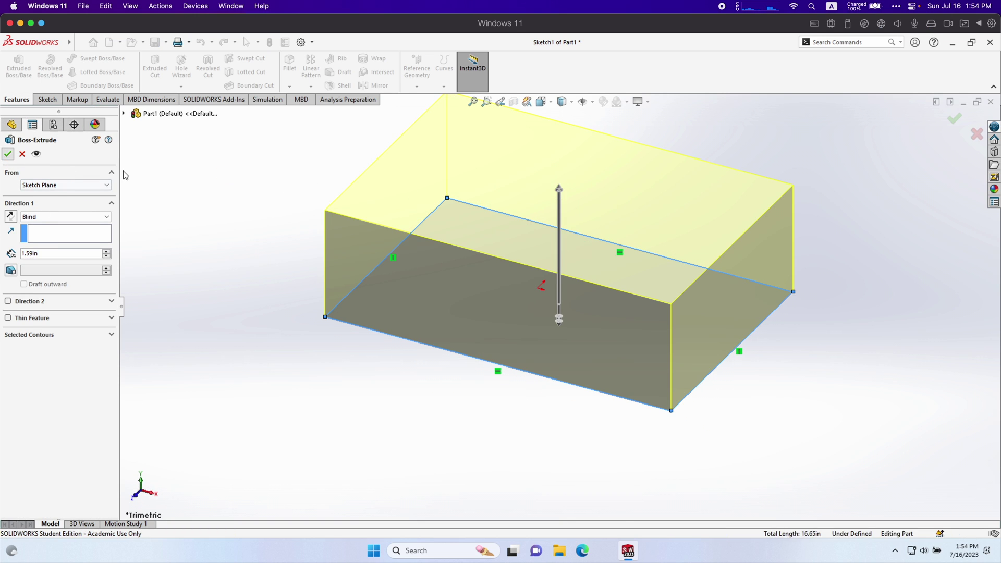
drag(253, 293, 711, 328)
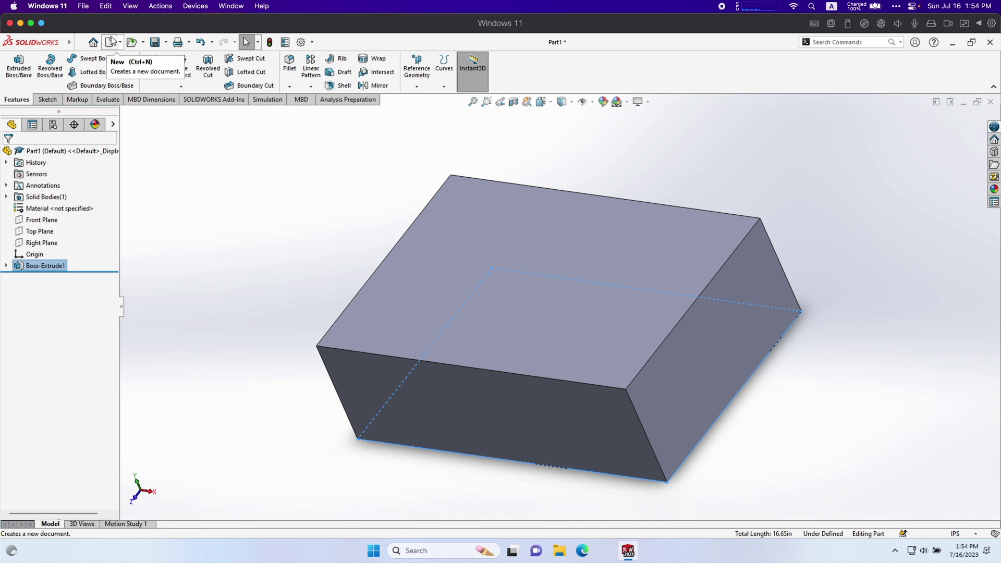
- Check the View > Display menu options and orbit the box to a new orientation
click(79, 42)
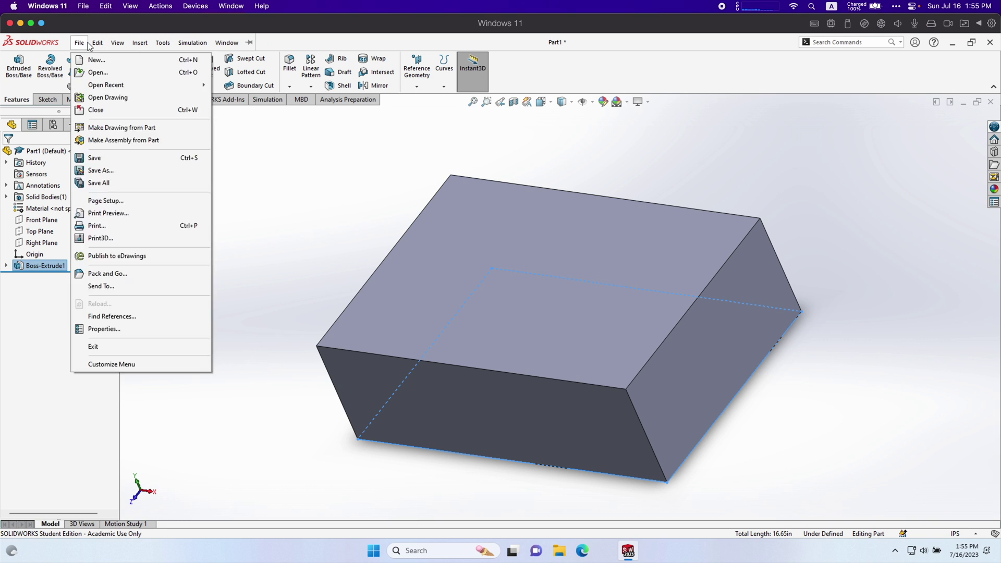
mouse_move(116, 44)
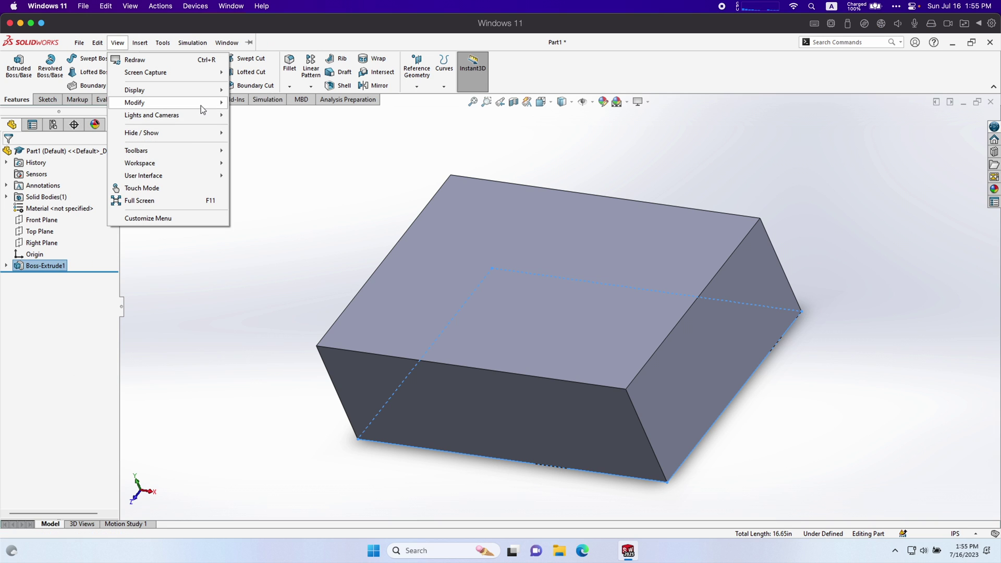
mouse_move(208, 93)
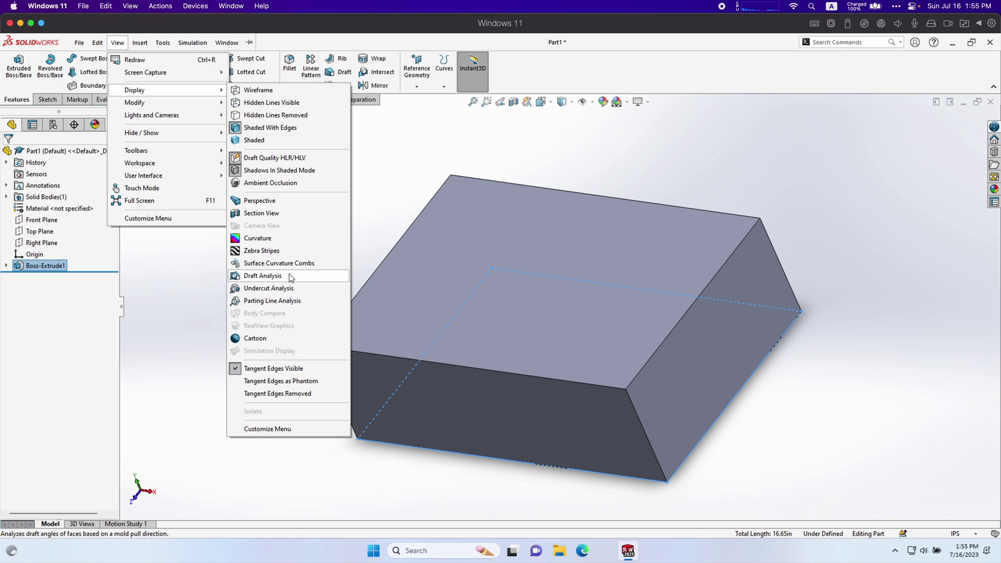
click(359, 216)
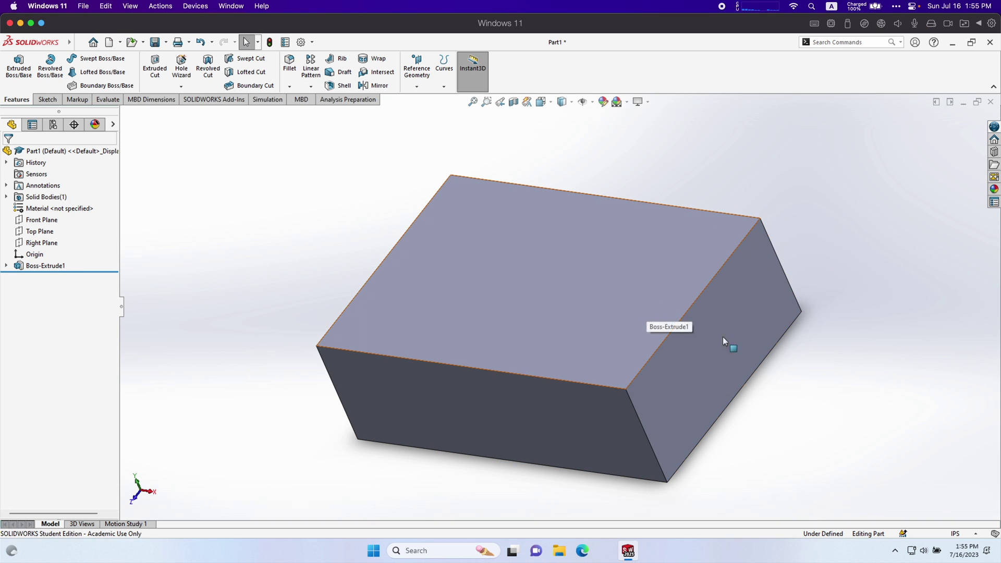
drag(722, 337, 750, 203)
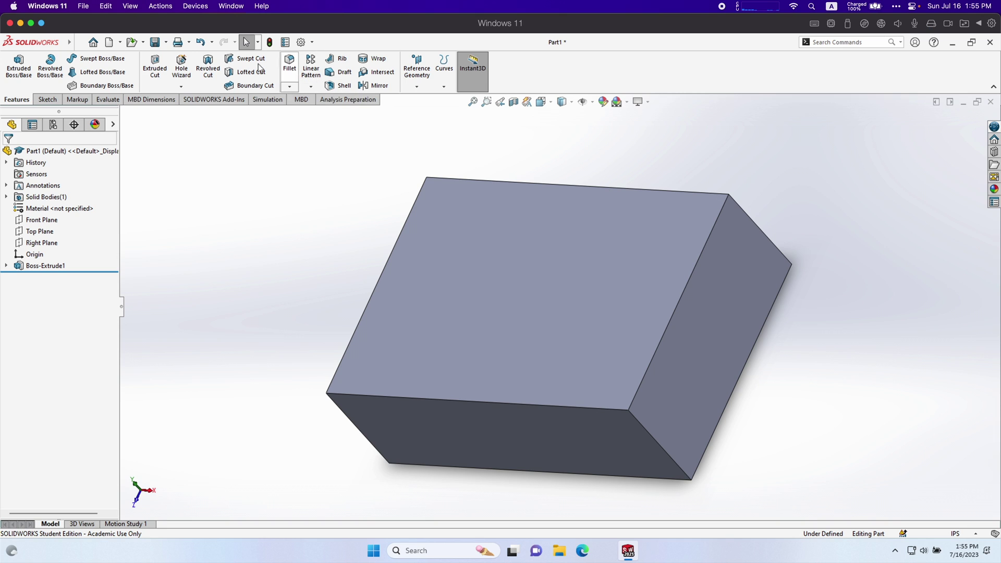
- Close SOLIDWORKS without saving the box part
click(75, 44)
click(686, 130)
right_click(959, 65)
click(970, 58)
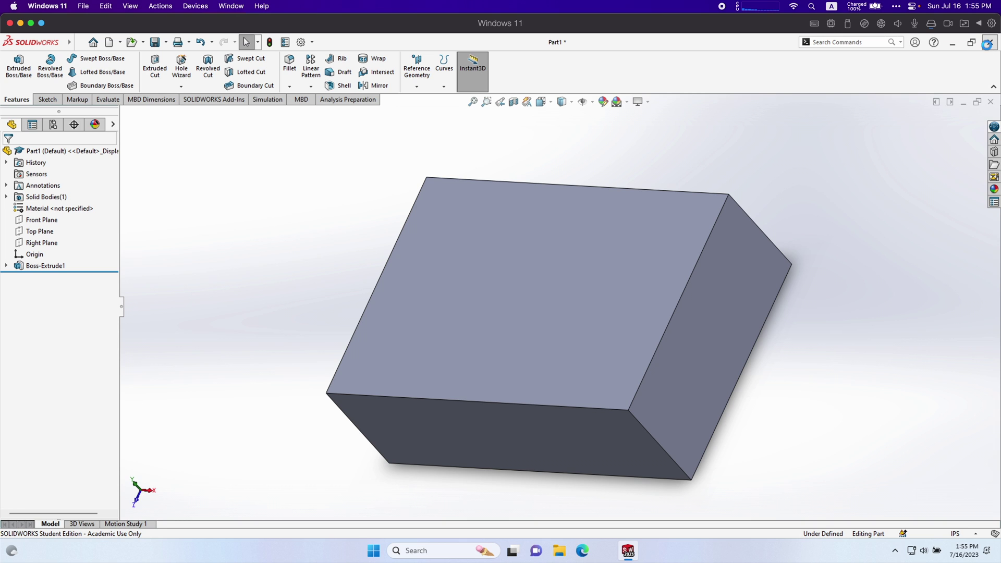
click(990, 41)
click(474, 308)
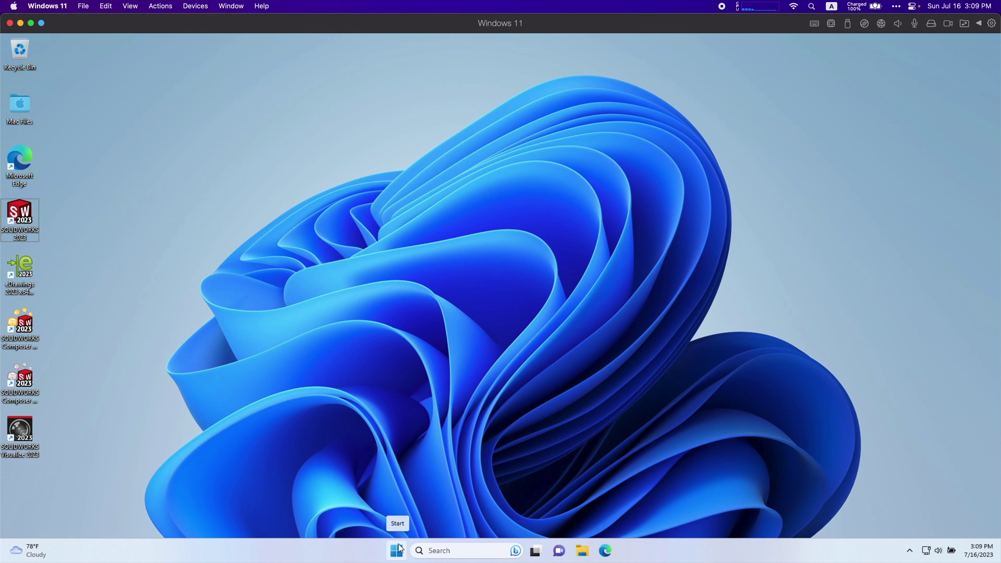
- Launch Registry Editor from Windows search with 'reg' and approve the UAC prompt
click(443, 552)
text(r)
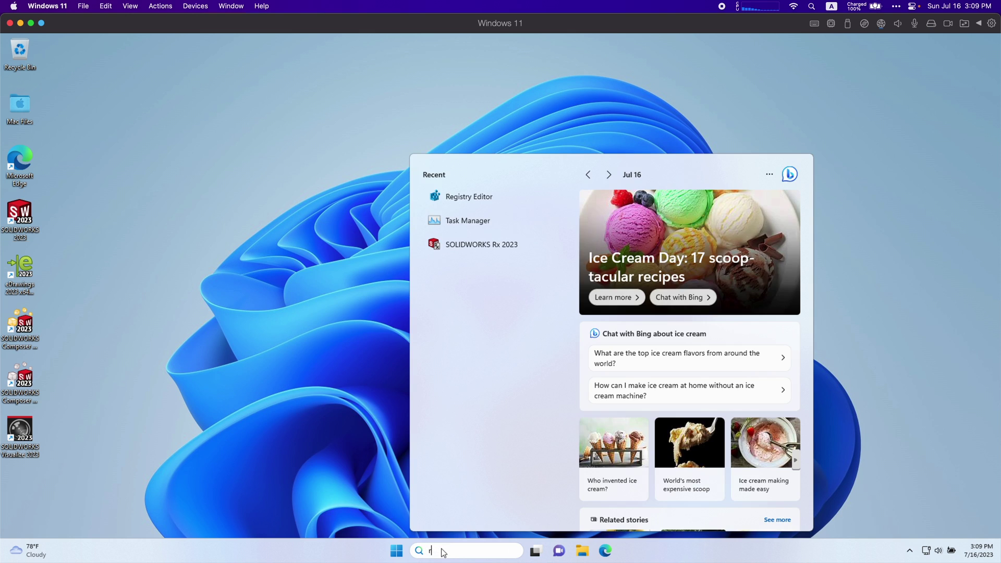
text(egi)
click(461, 220)
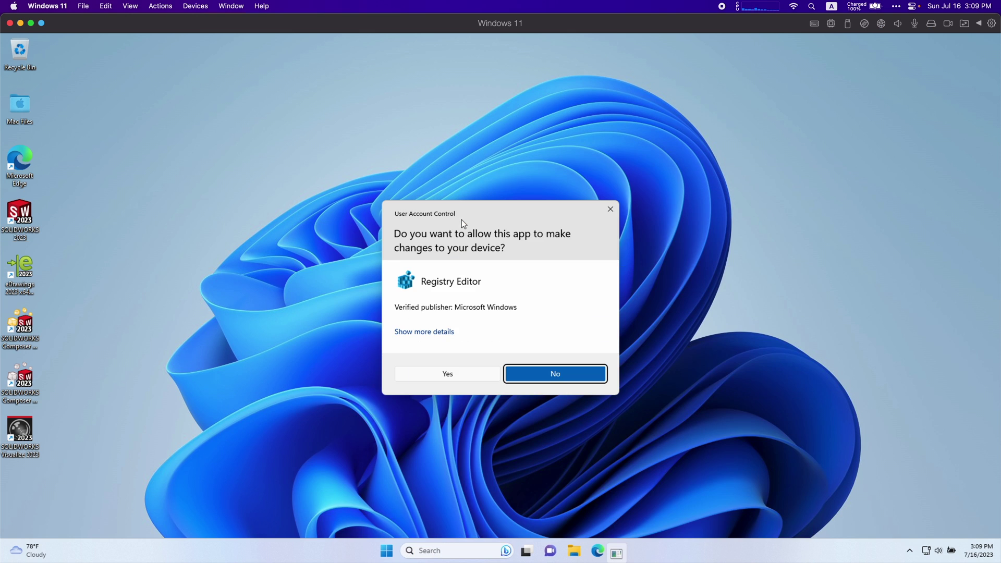
click(474, 373)
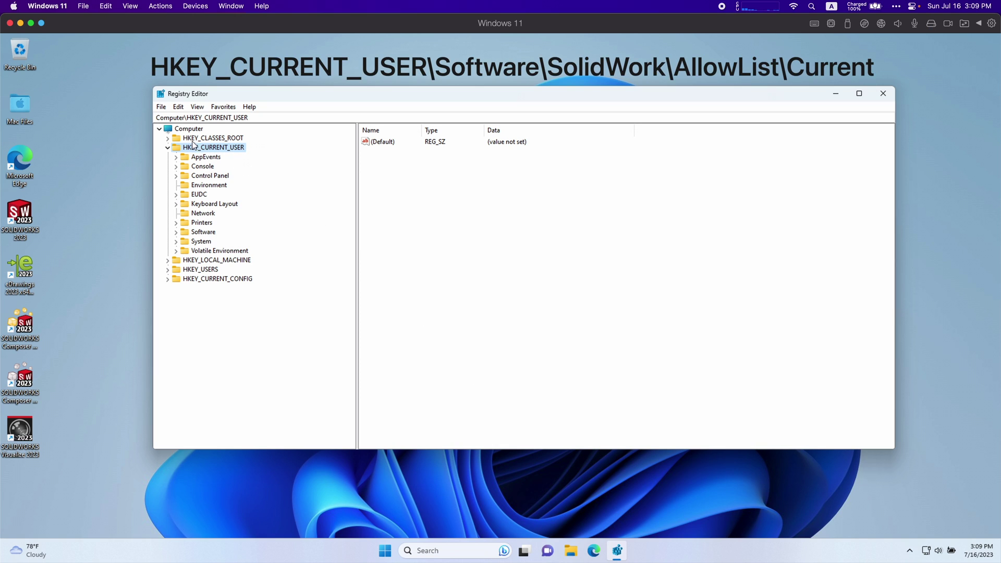
- Browse to HKEY_CURRENT_USER\Software\SolidWorks\AllowList\Current and select its Renderer value
click(176, 232)
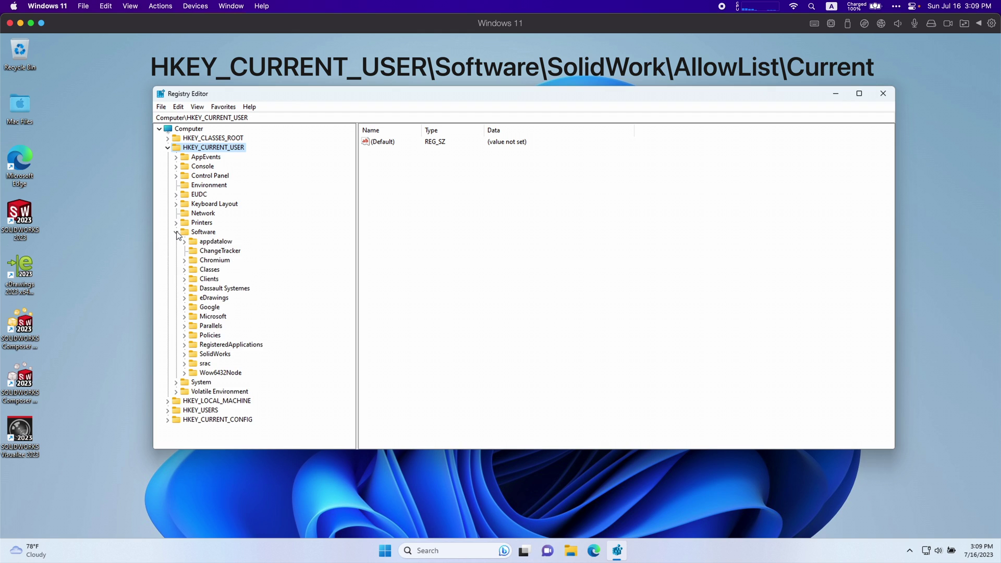
click(184, 354)
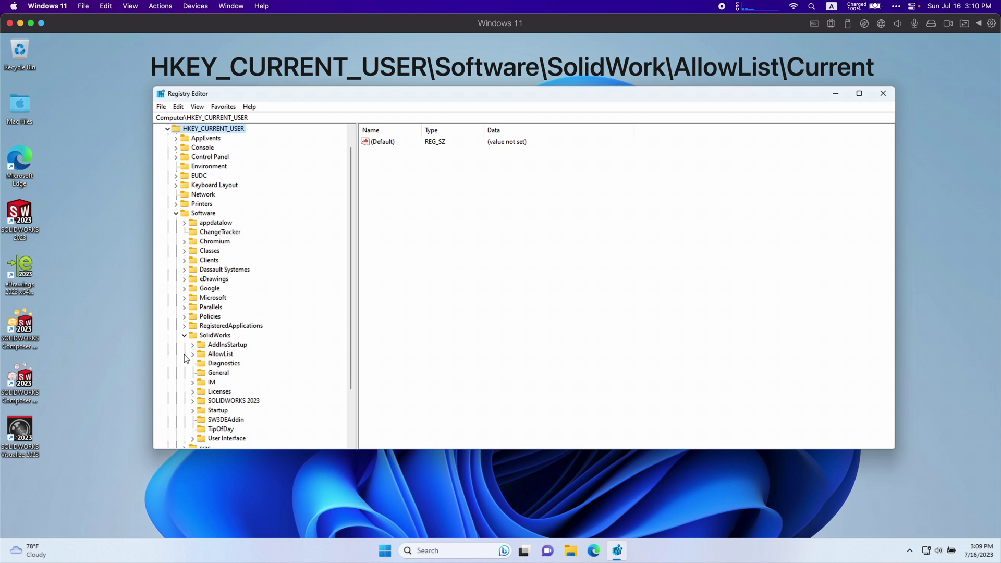
scroll(184, 358, down, 2)
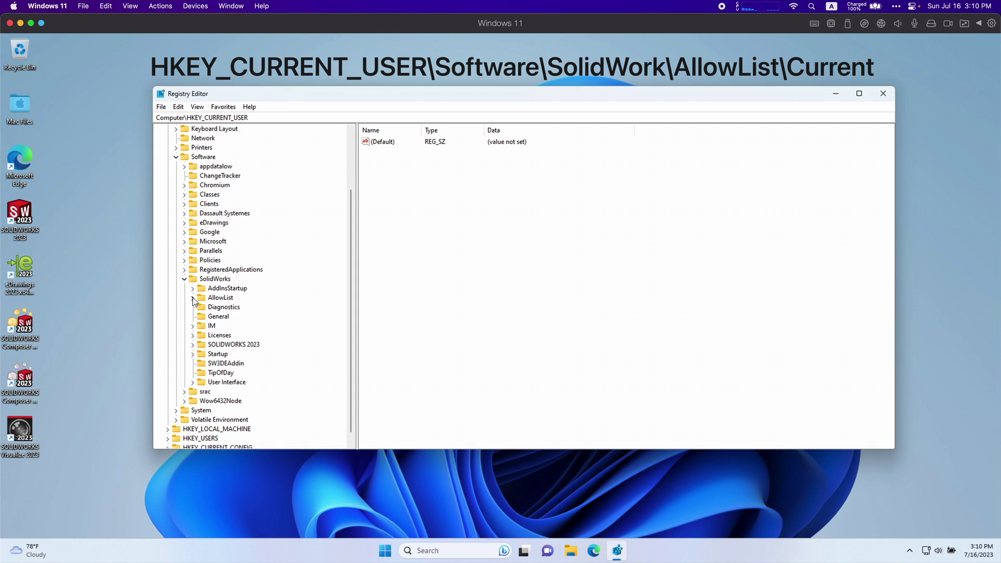
click(215, 299)
click(193, 298)
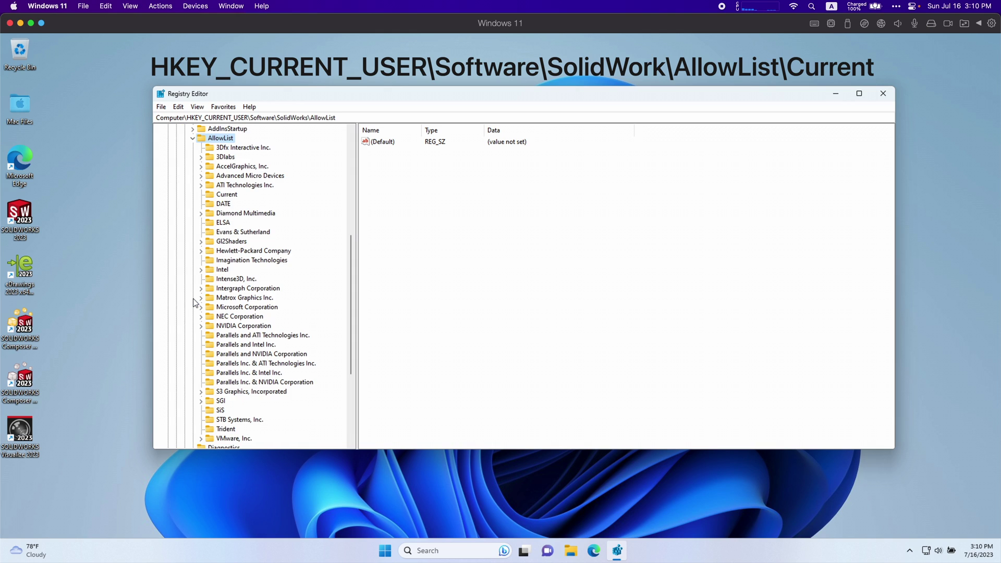
click(226, 194)
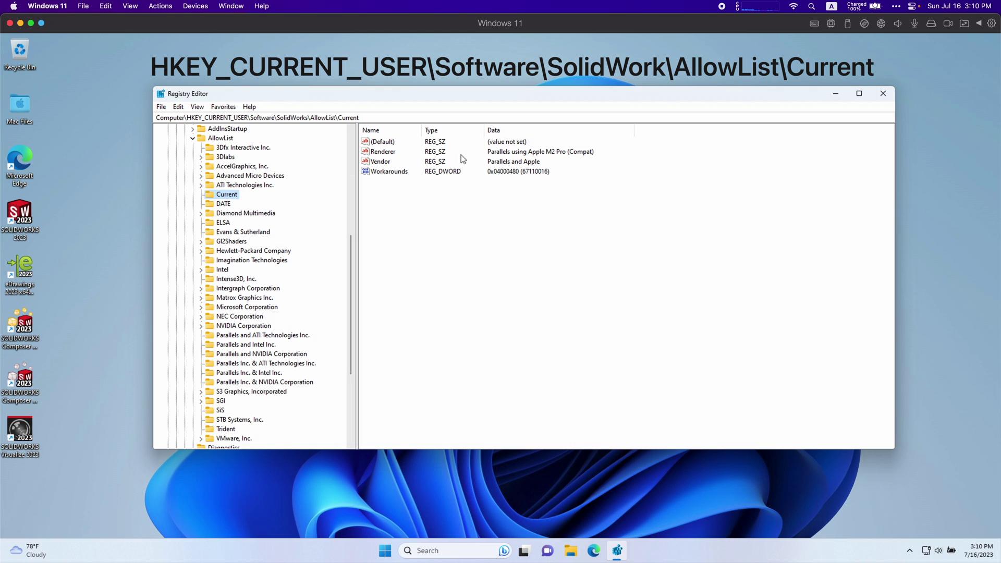
click(386, 155)
- Copy the Renderer data 'Parallels using Apple M2 Pro (Compat)' from the Current key
double_click(387, 152)
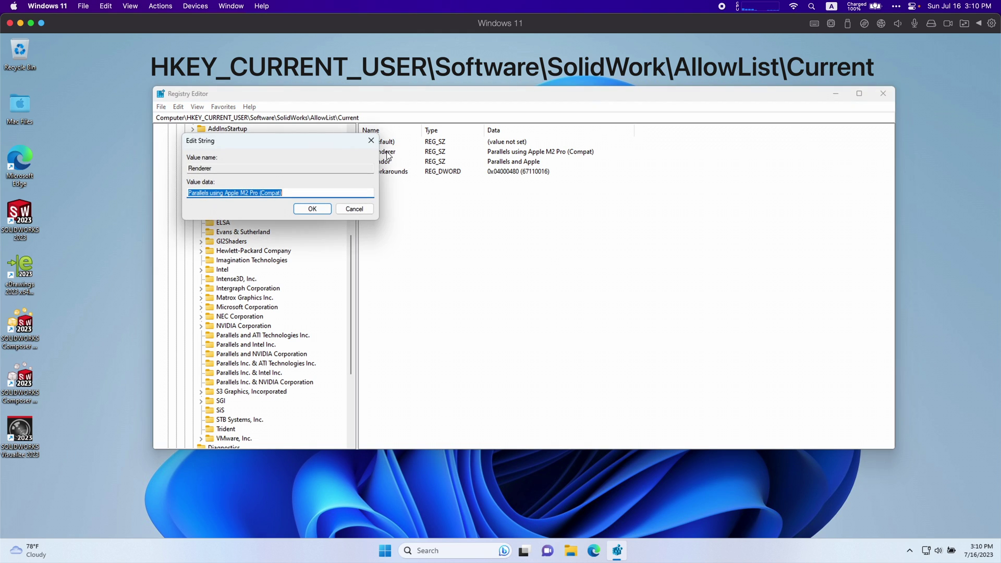
right_click(272, 193)
click(290, 230)
click(312, 208)
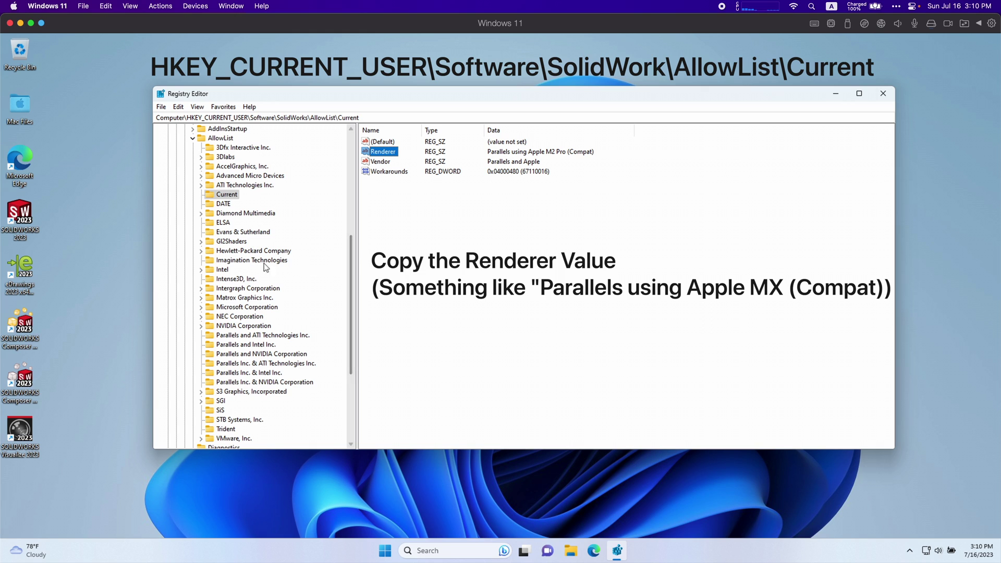
- Create a key named 'Parallels using Apple M2 Pro (Compat)' under AllowList\Gl2Shaders\Other
click(201, 242)
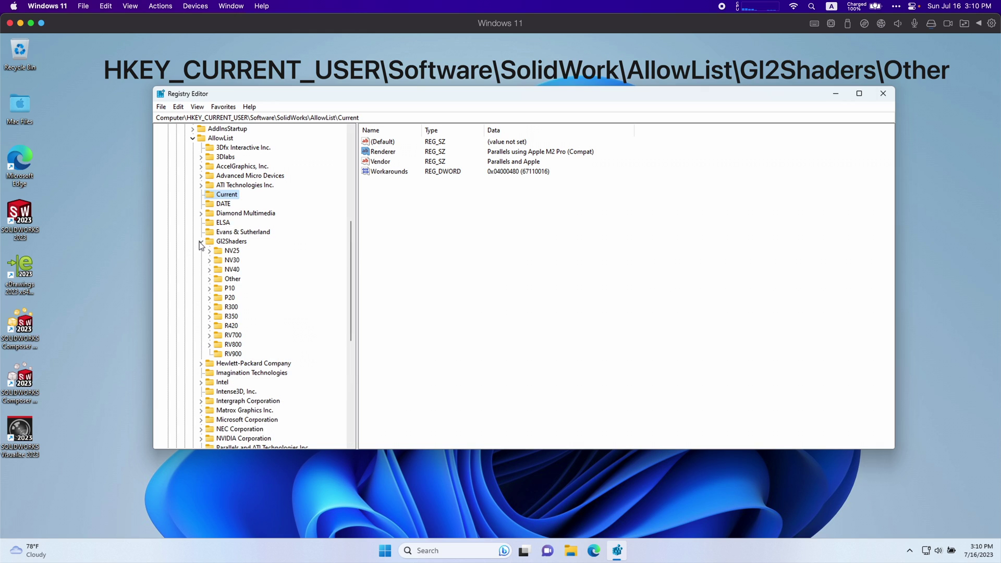
click(209, 280)
click(225, 282)
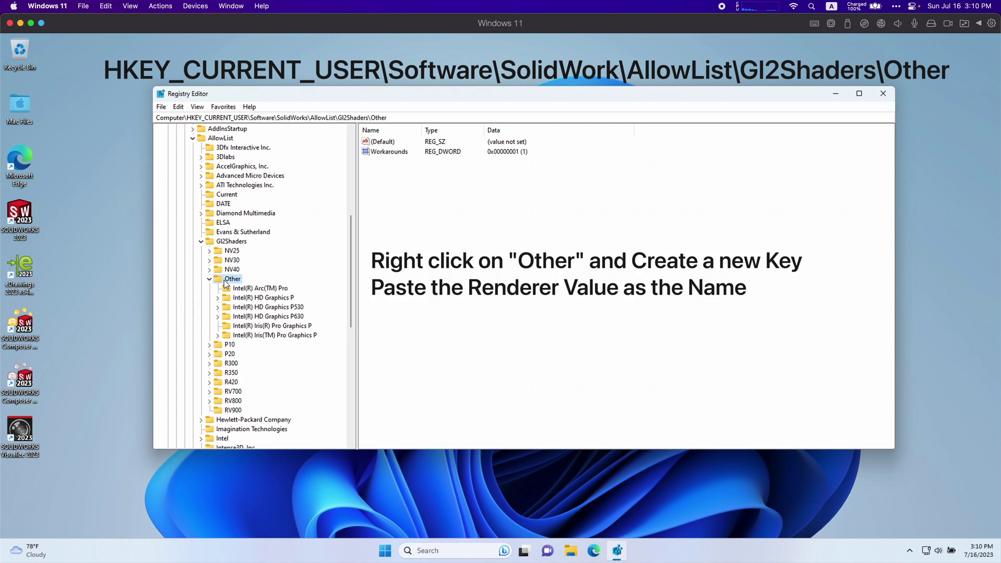
right_click(225, 283)
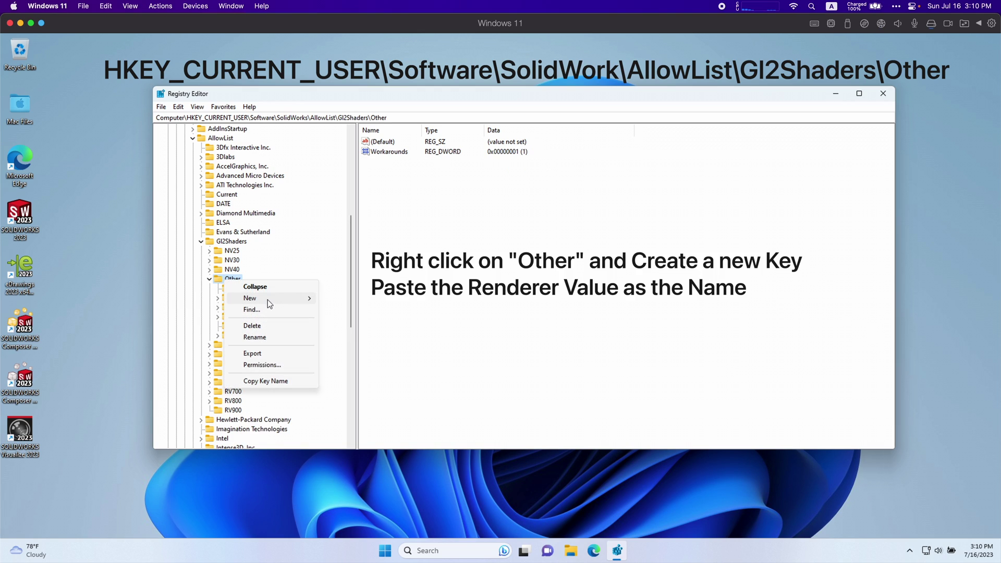
mouse_move(271, 305)
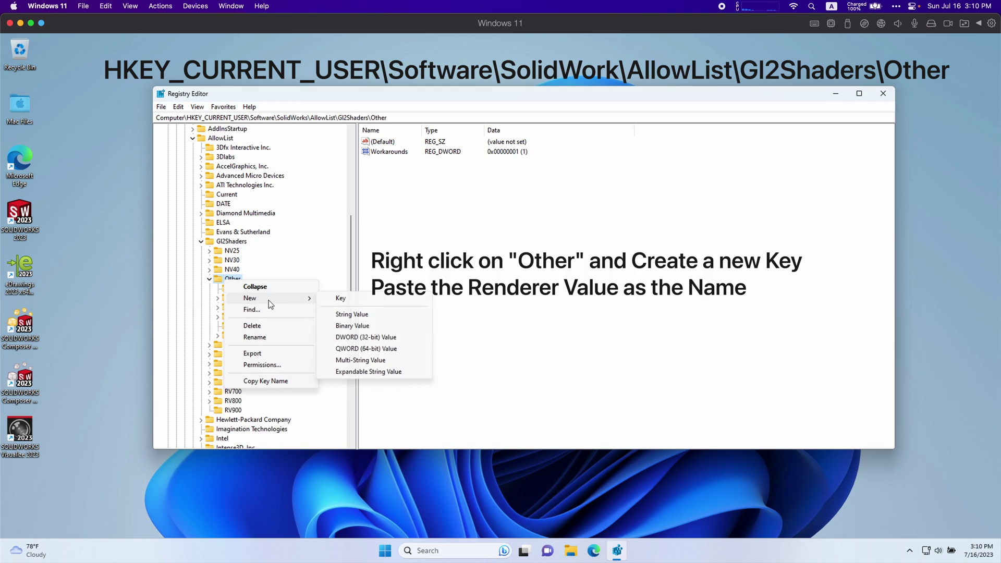
click(328, 297)
key(ctrl+v)
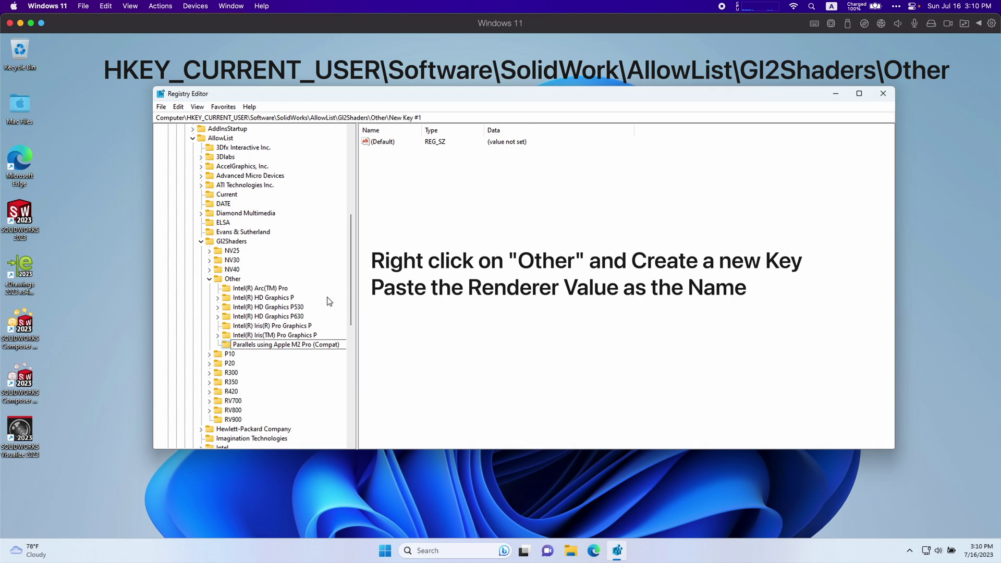
key(Return)
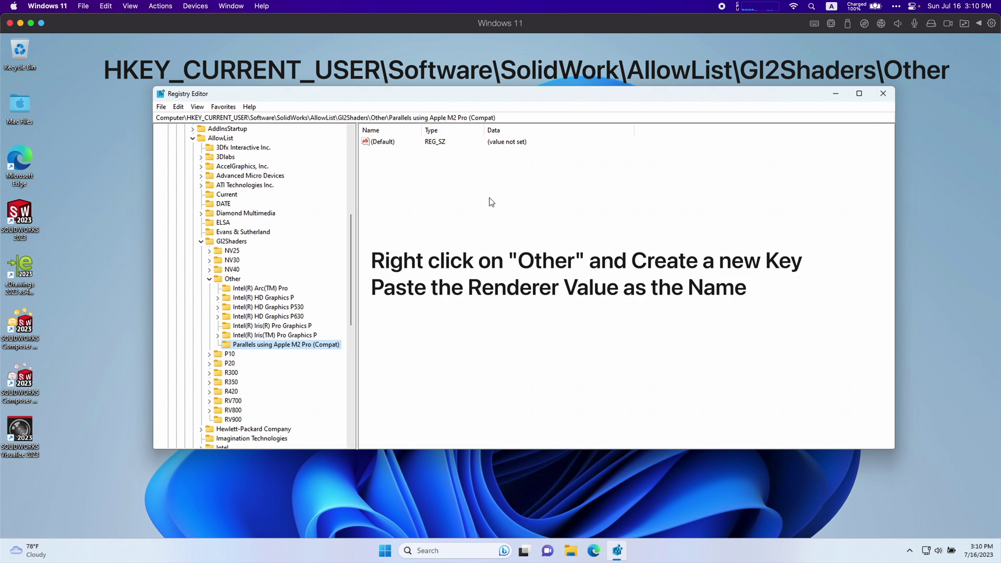
- Add a DWORD (32-bit) value named Workarounds and set it to hex 4000480 (0x04000480)
click(403, 166)
right_click(401, 163)
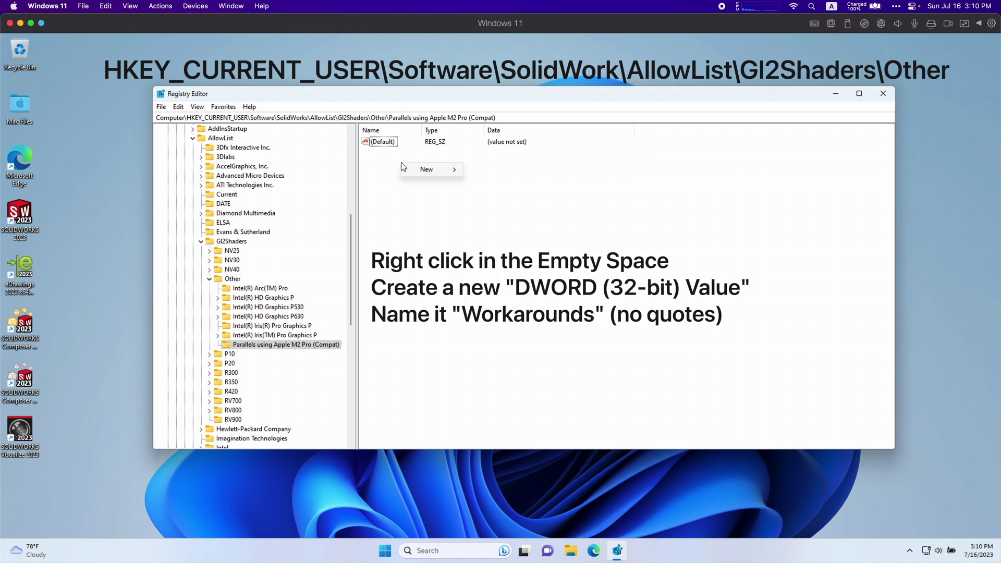
mouse_move(461, 171)
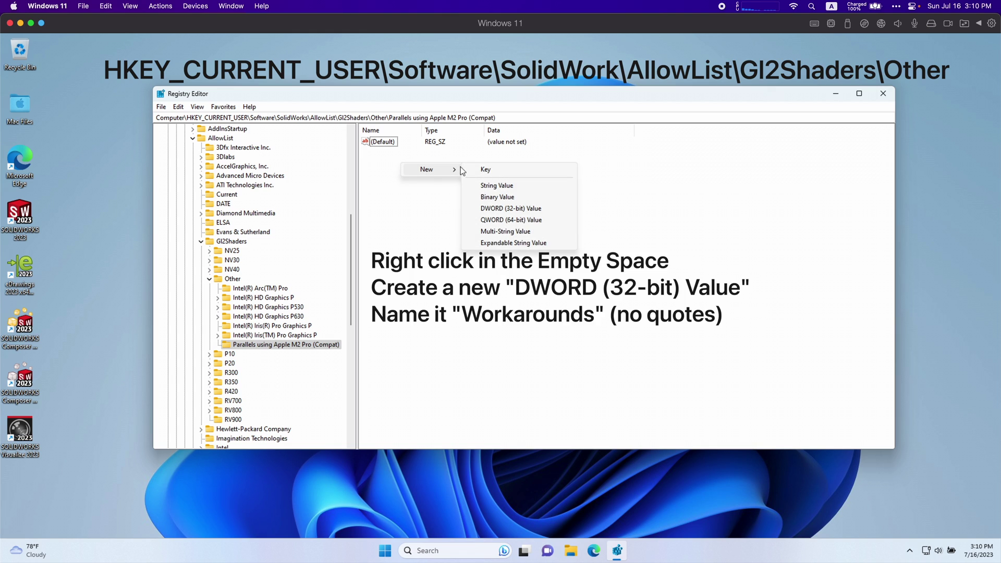
click(520, 210)
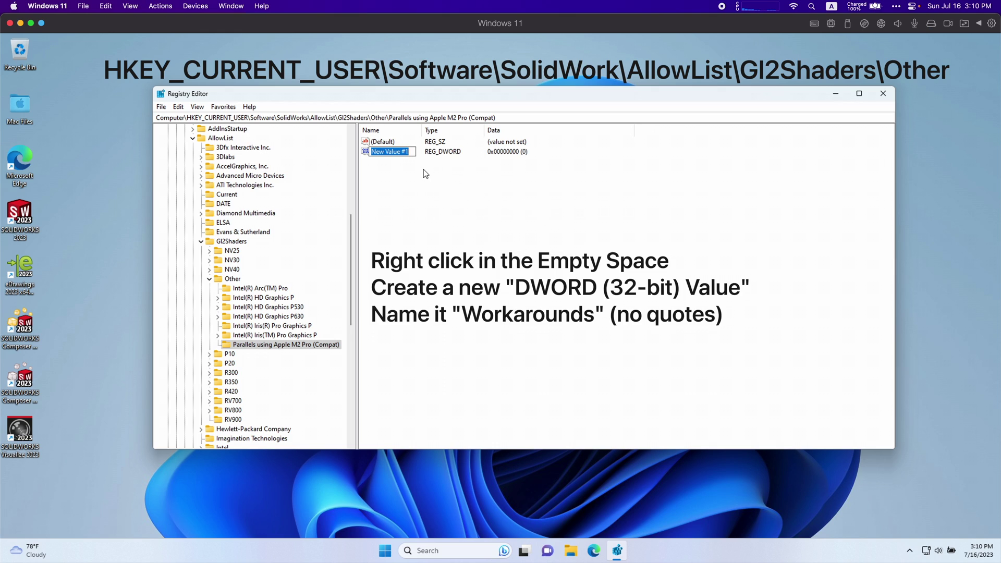
text(Workarounds)
key(Return)
right_click(388, 158)
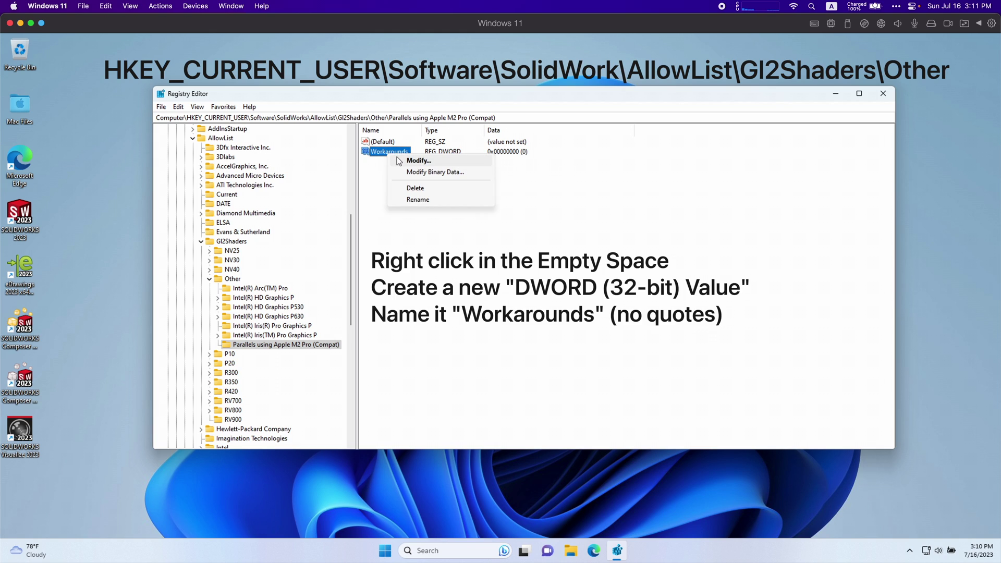
click(400, 161)
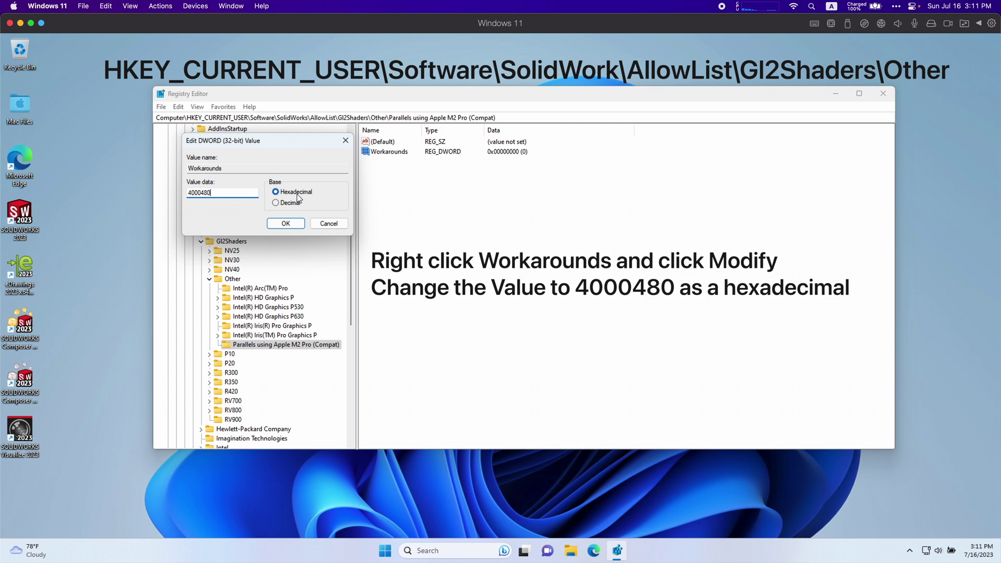
click(298, 227)
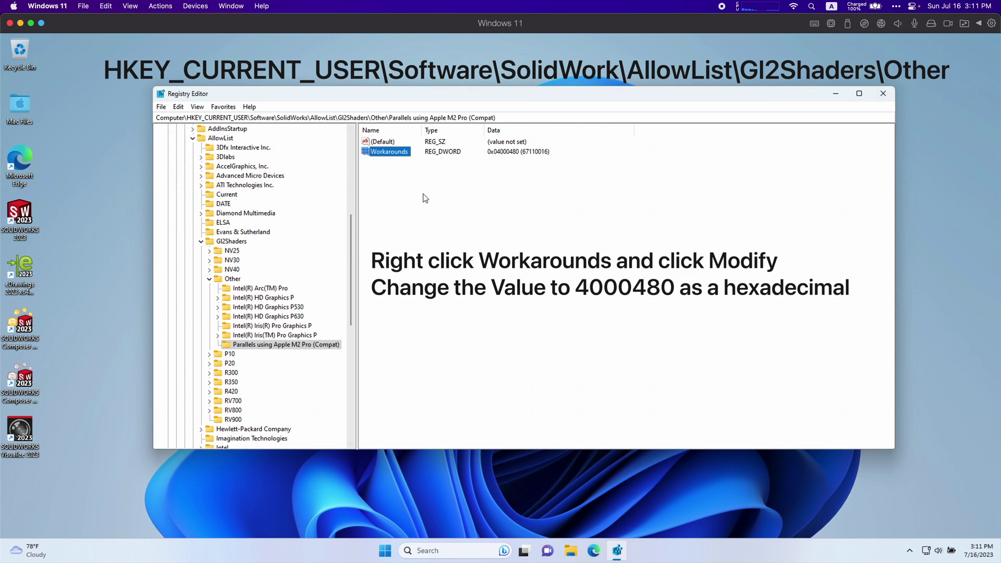
- Copy the Current key's Vendor data 'Parallels and Apple'
click(227, 194)
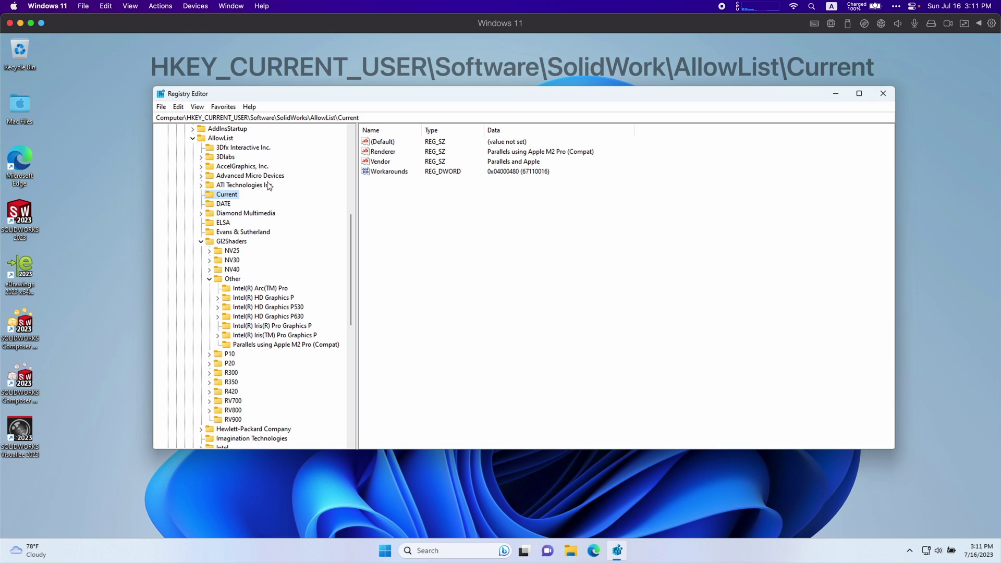
right_click(380, 163)
click(395, 167)
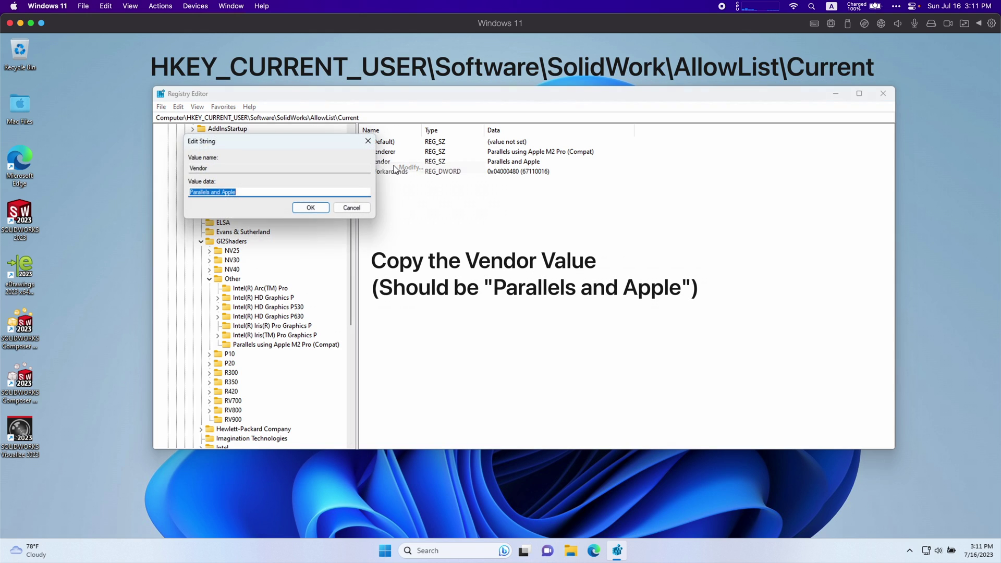
right_click(227, 197)
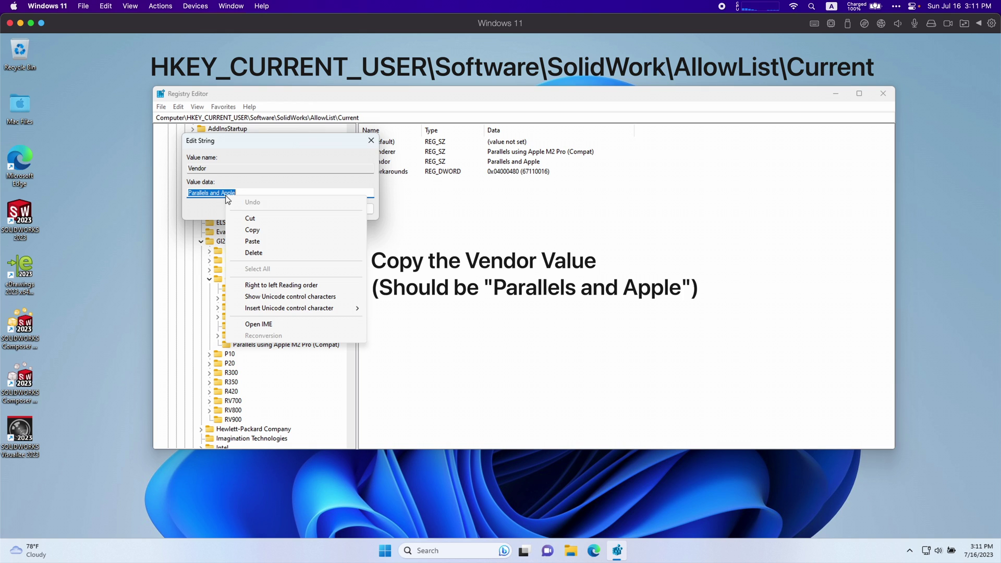
click(262, 229)
click(319, 209)
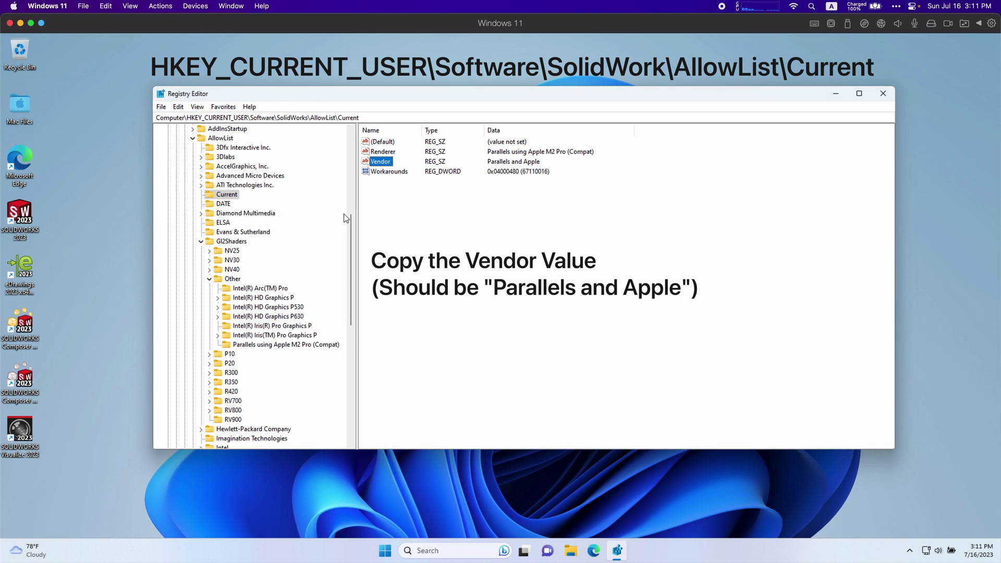
- Browse the Parallels and ATI Technologies Inc. and Parallels and Intel Inc. vendor keys
drag(351, 221, 348, 302)
click(261, 290)
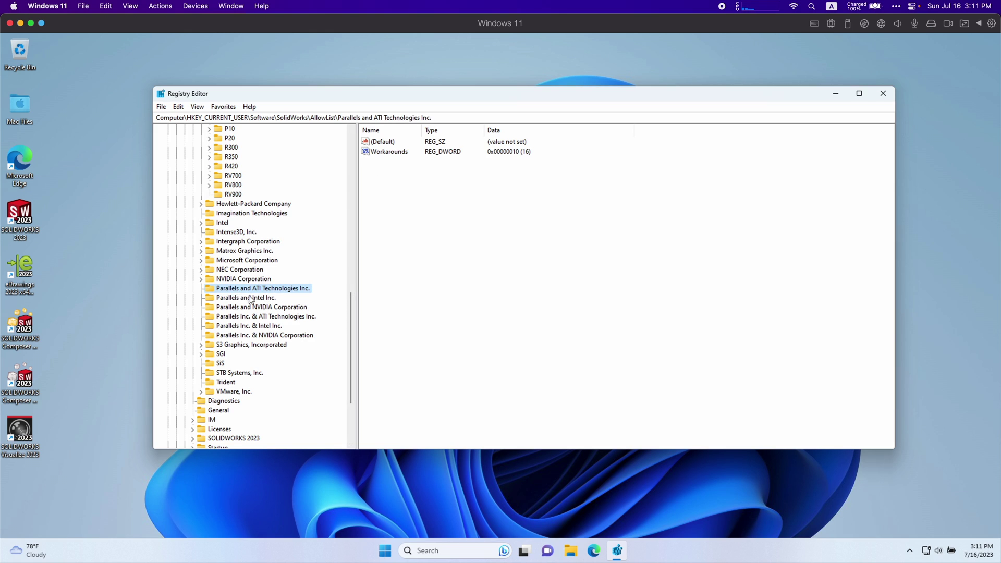
click(249, 299)
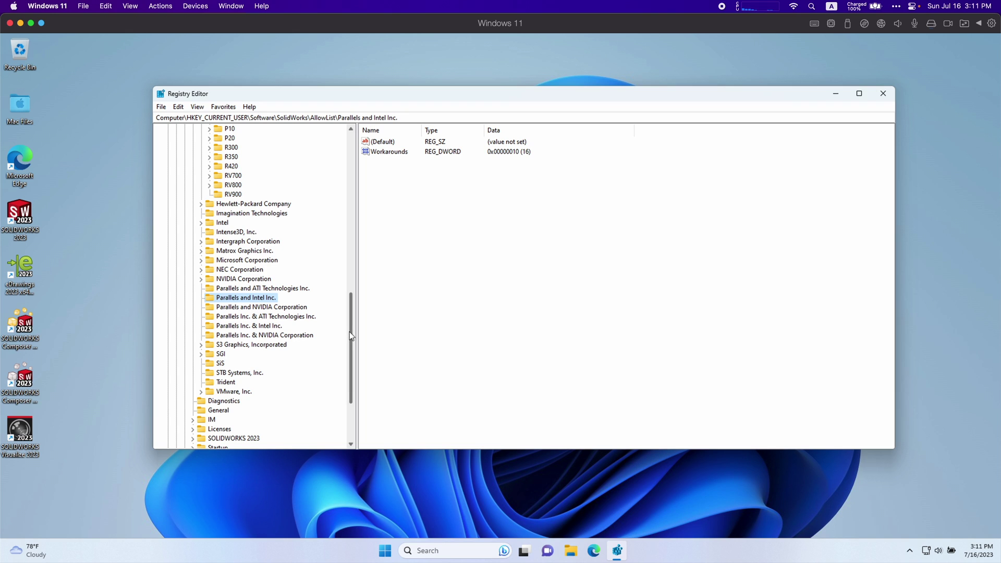
drag(349, 331, 357, 240)
scroll(209, 139, down, 6)
- Create a new AllowList key named 'Parallels and Apple' using the copied vendor name
click(224, 158)
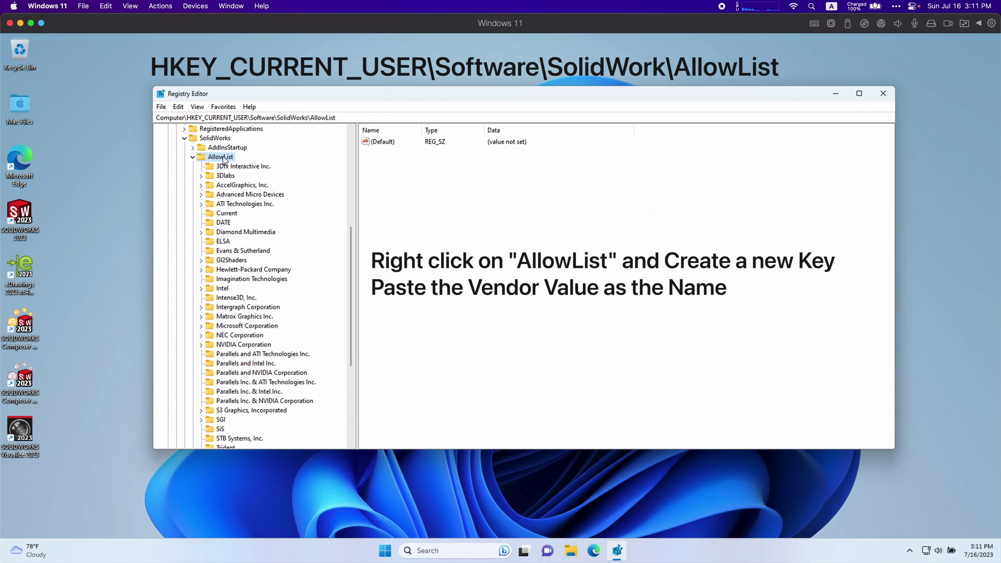
right_click(224, 160)
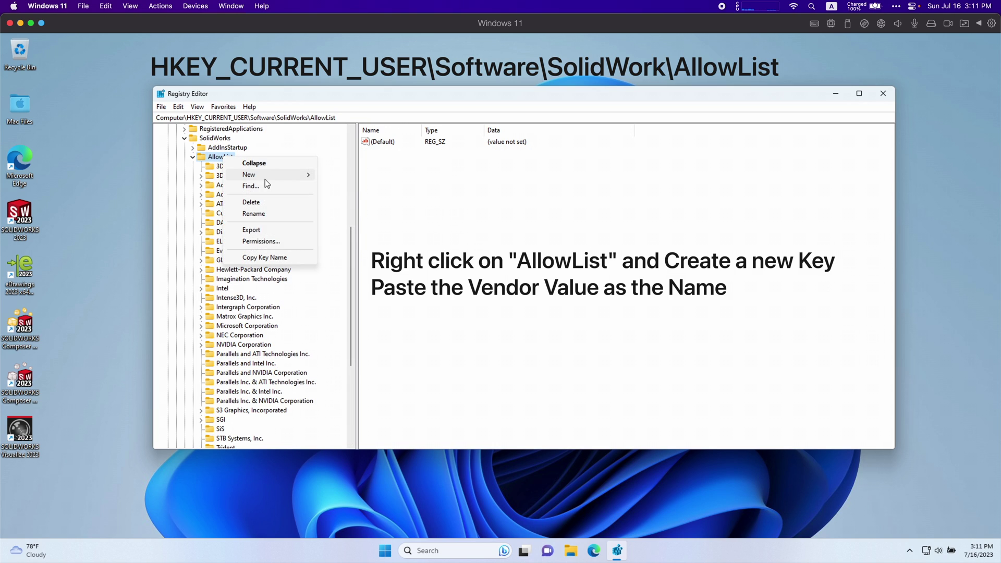
mouse_move(267, 181)
click(343, 177)
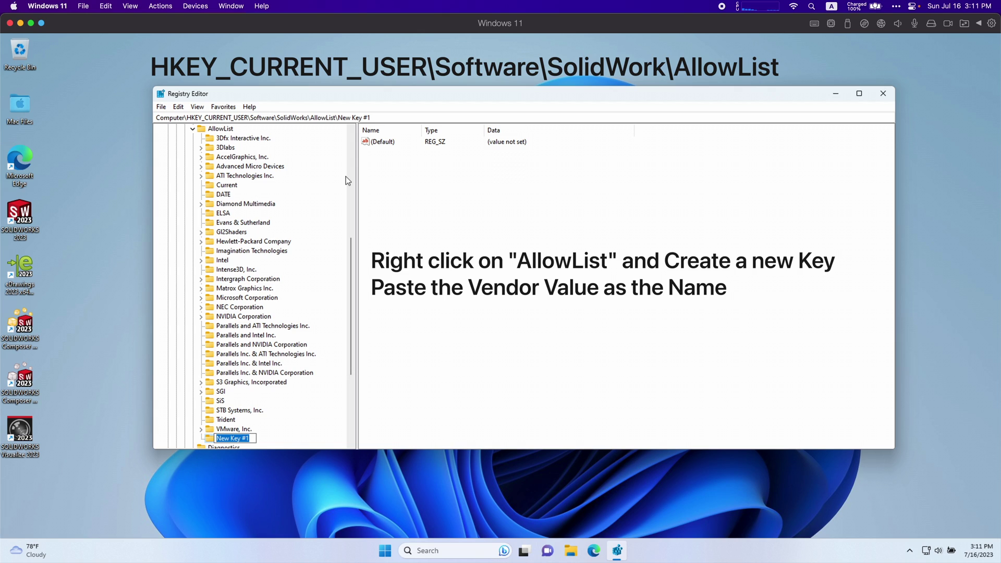
key(ctrl+v)
key(Return)
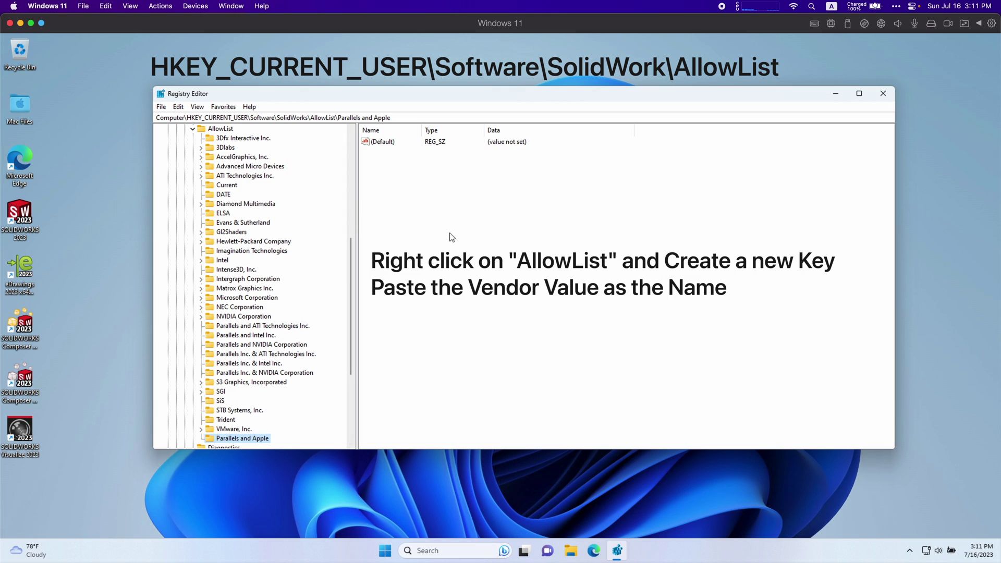
- Add a Workarounds DWORD to the Parallels and Apple key, set to hex 0x04000480
right_click(408, 218)
mouse_move(422, 225)
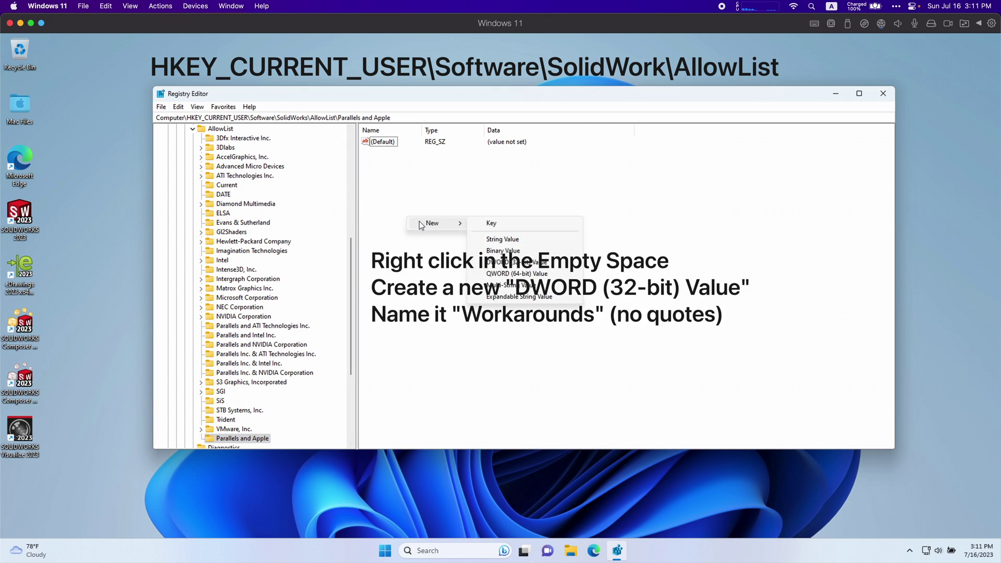
click(514, 264)
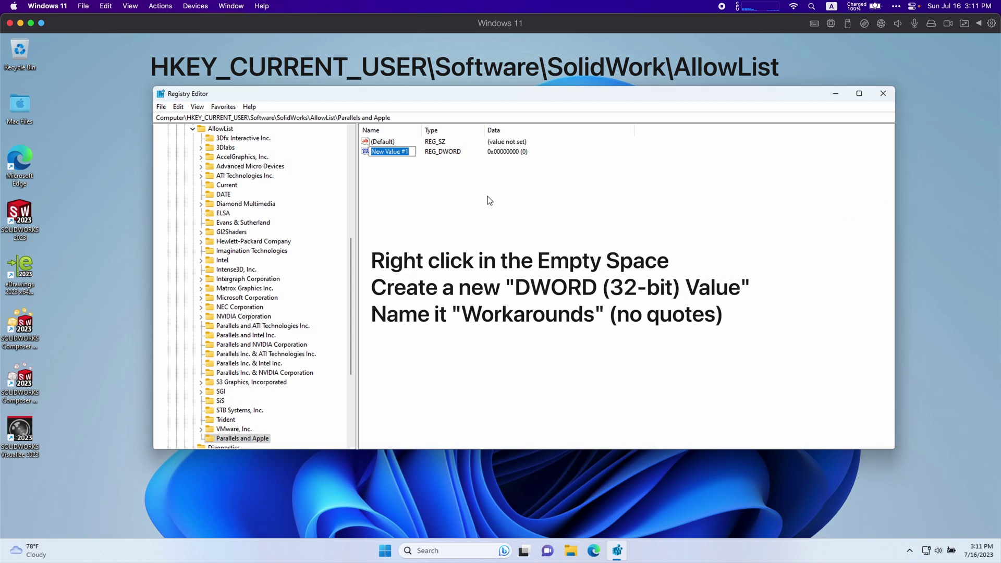
text(Workarounds)
key(Return)
right_click(386, 156)
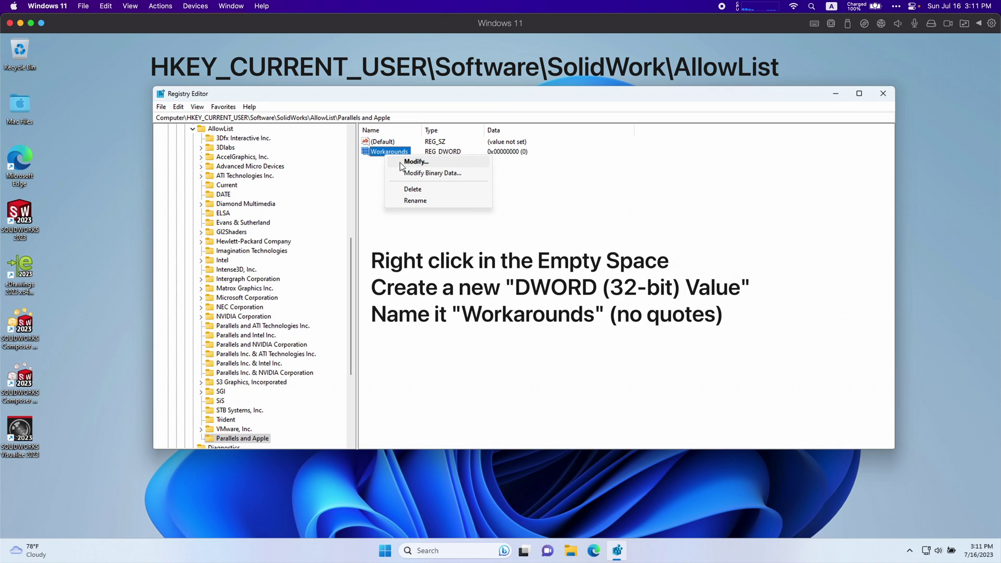
click(400, 162)
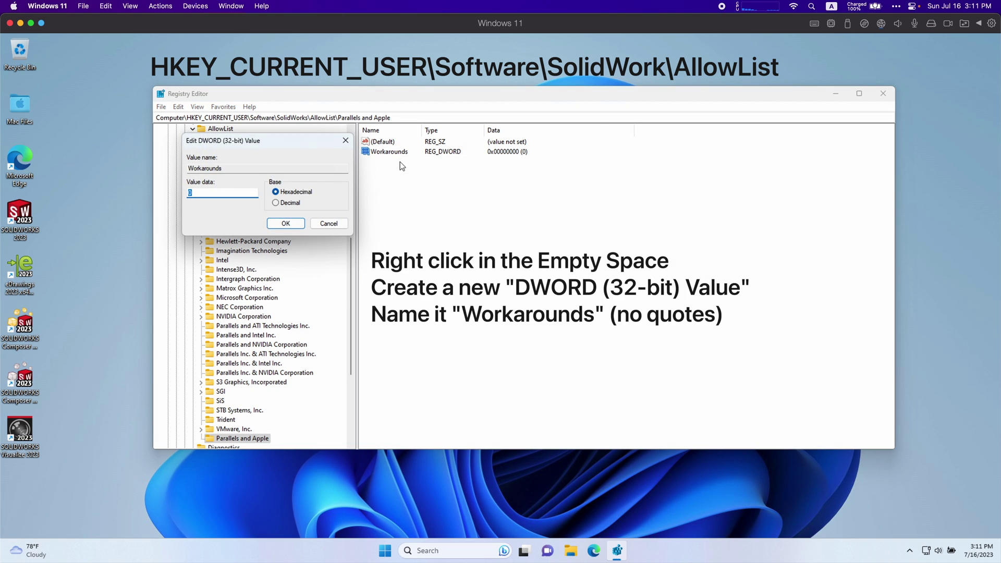
text(4000480)
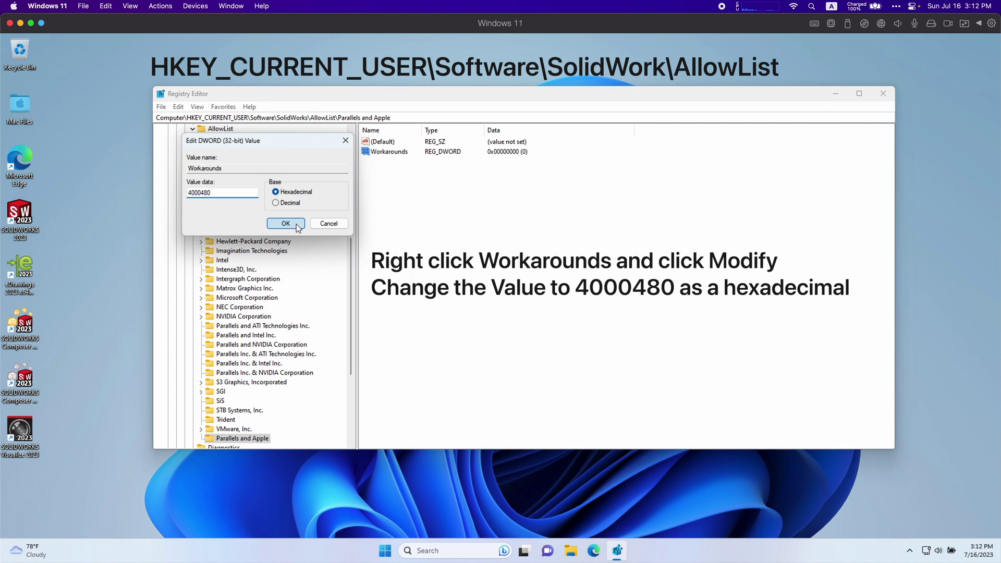
click(296, 225)
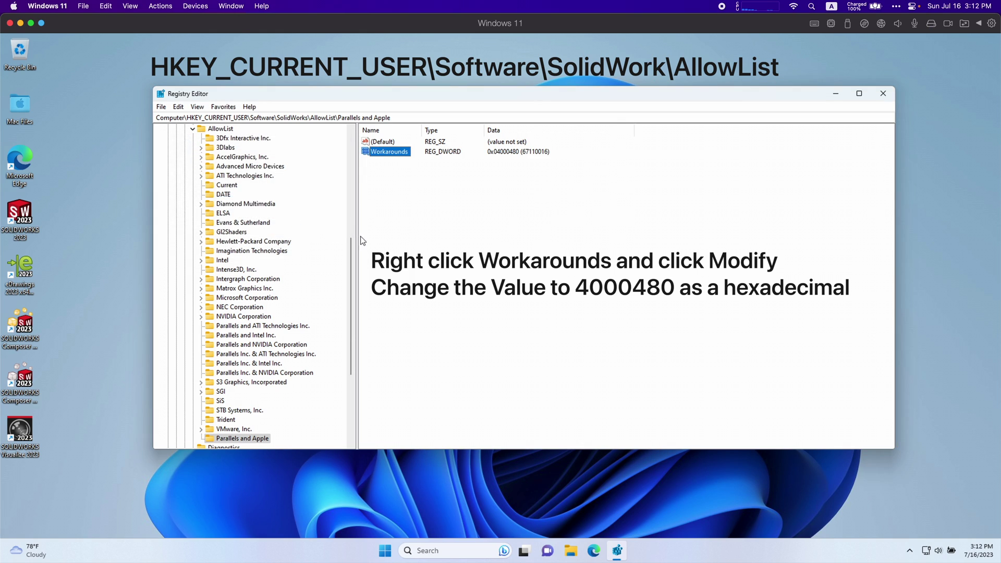
- Close Registry Editor, relaunch SOLIDWORKS 2023 and open carrier.sldprt from Recent Documents
click(883, 93)
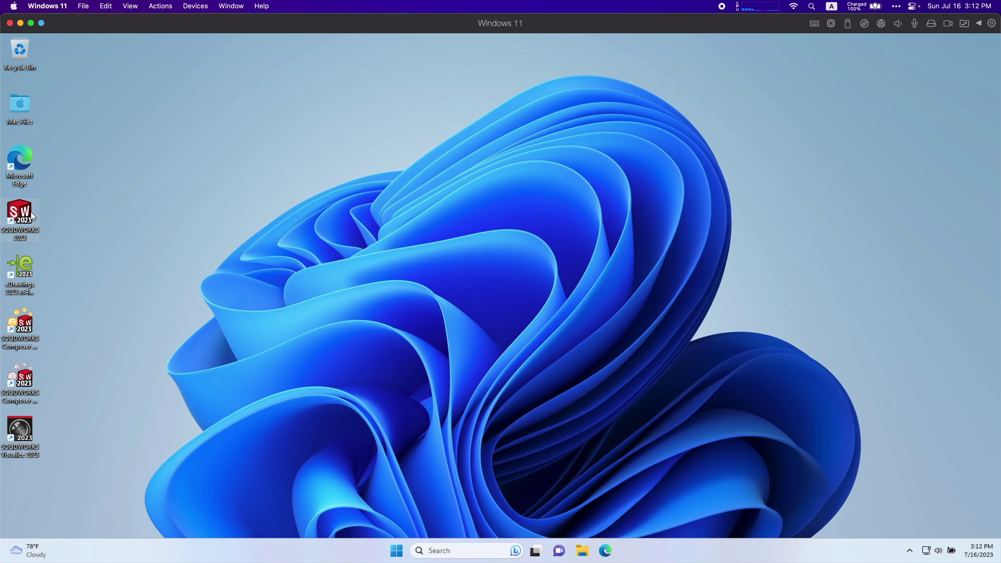
double_click(21, 215)
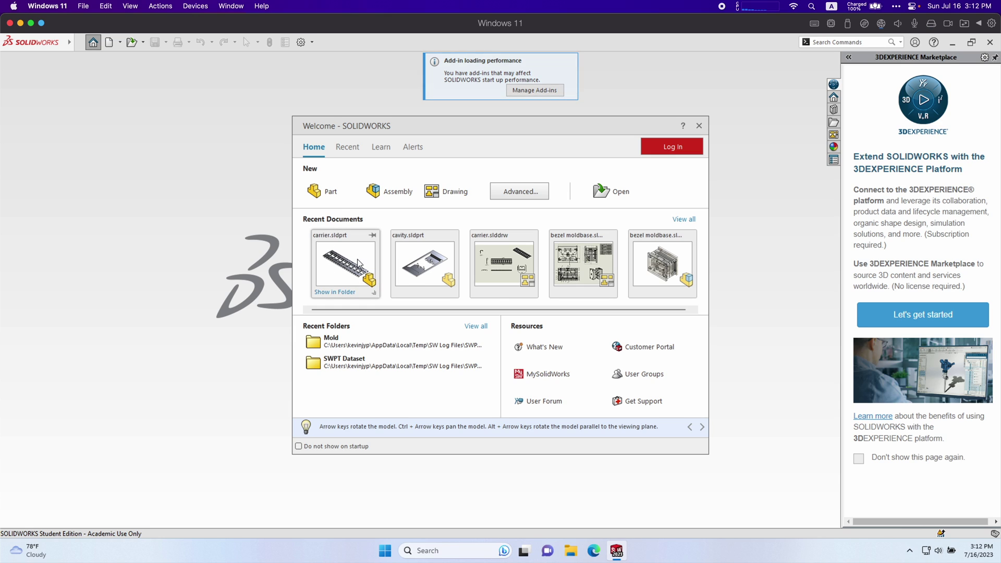
click(334, 263)
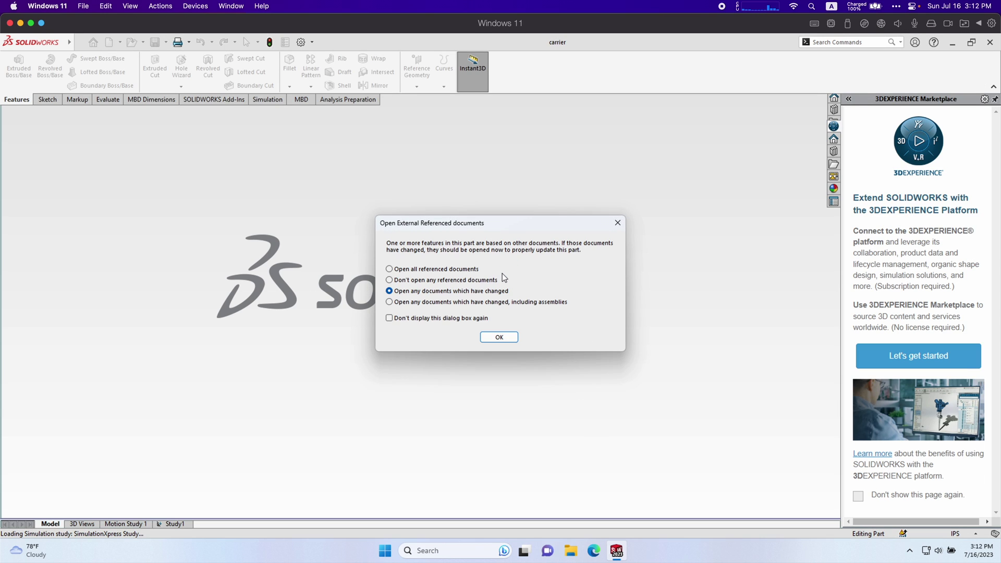
- Accept the referenced-documents dialog and turn on RealView Graphics from the heads-up View Settings
click(497, 338)
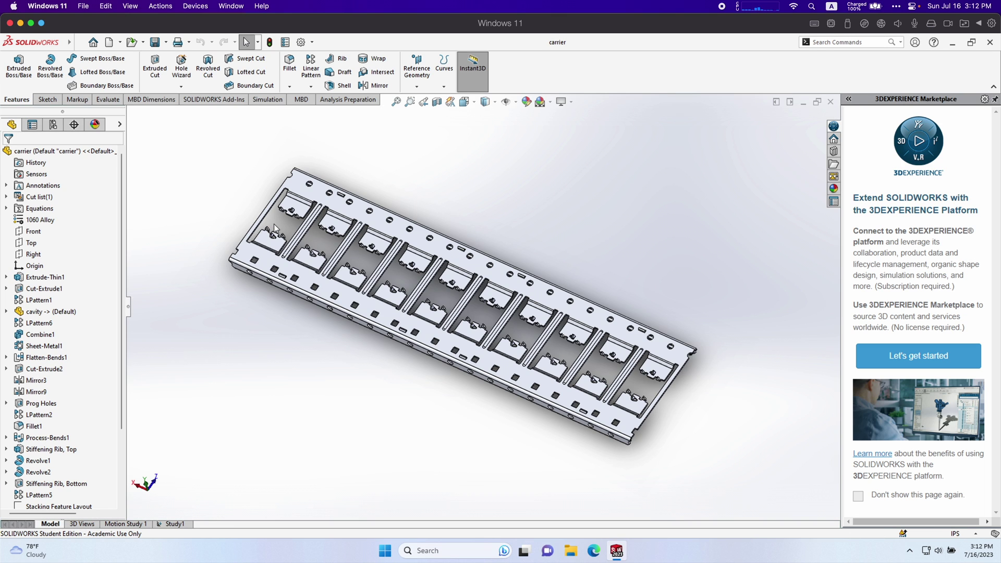
click(572, 103)
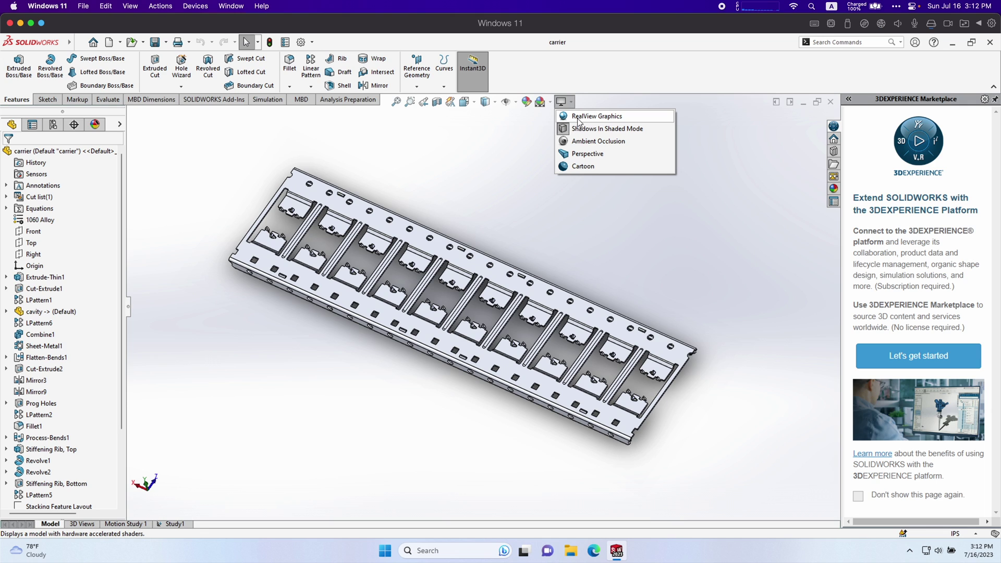
click(587, 117)
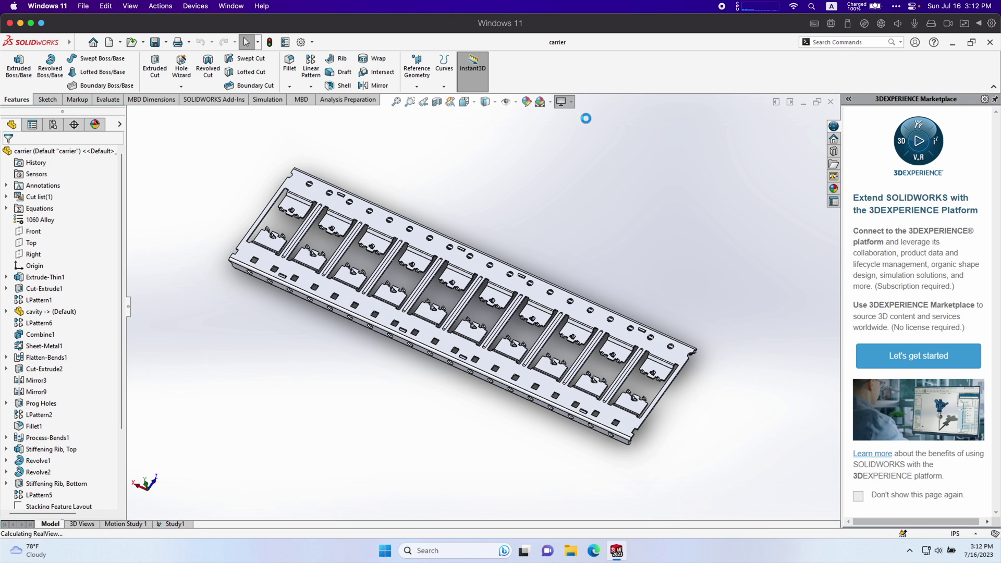
mouse_move(694, 416)
mouse_down()
mouse_move(686, 360)
mouse_move(787, 375)
mouse_move(782, 393)
mouse_move(687, 405)
mouse_up()
key(Escape)
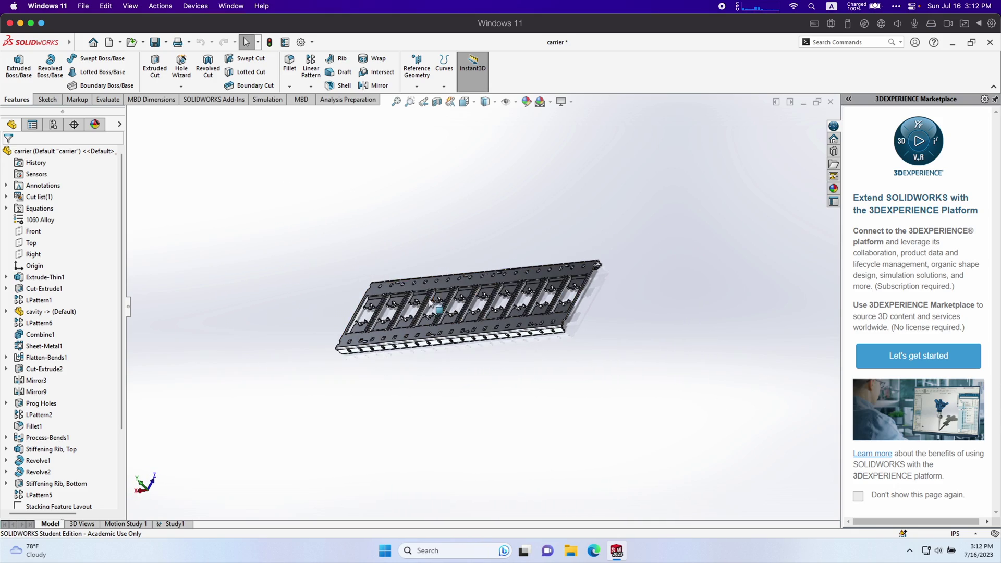
scroll(347, 264, down, 5)
scroll(348, 264, up, 5)
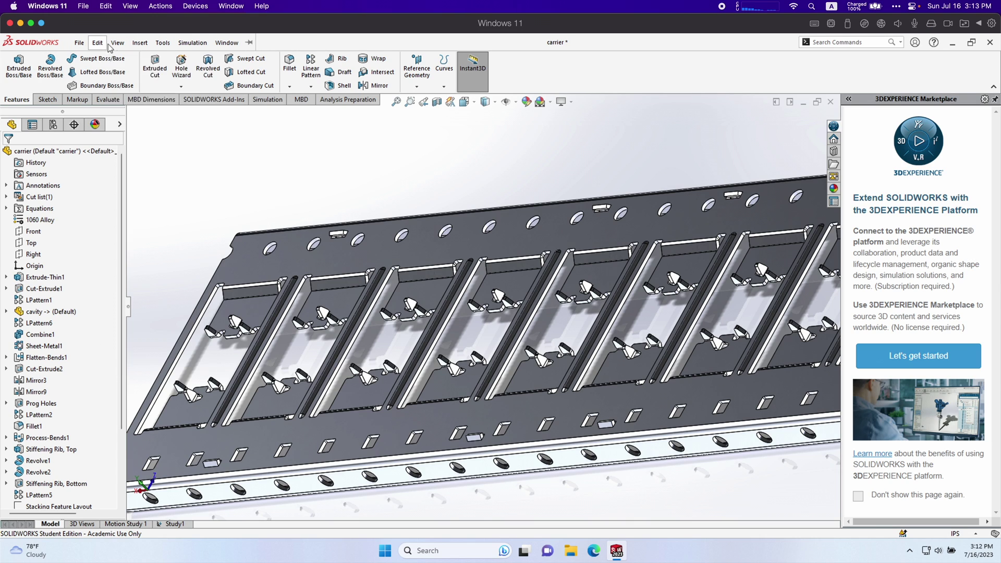
- Enable RealView Graphics via View > Display, then zoom out and orbit the carrier to inspect it
click(117, 43)
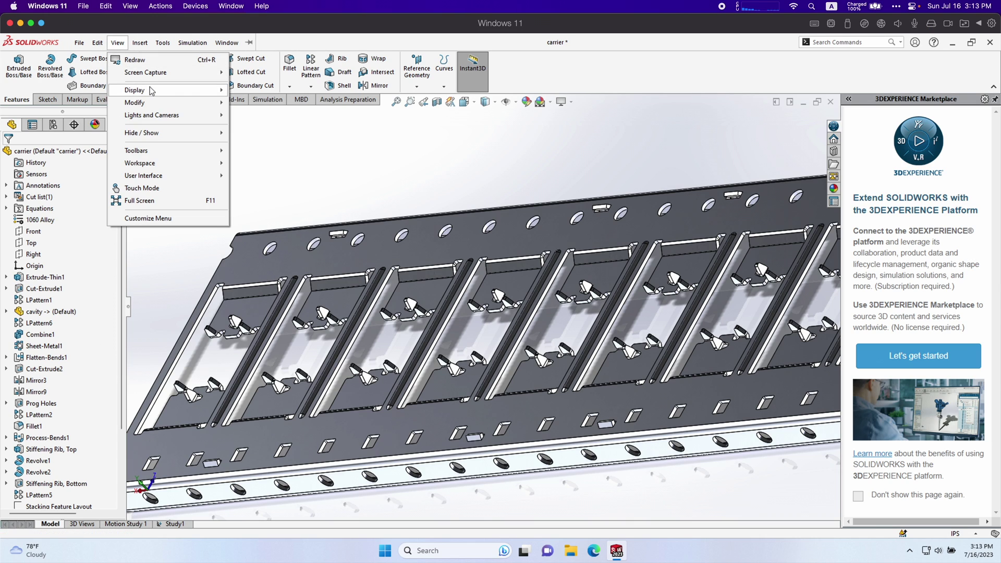
mouse_move(142, 89)
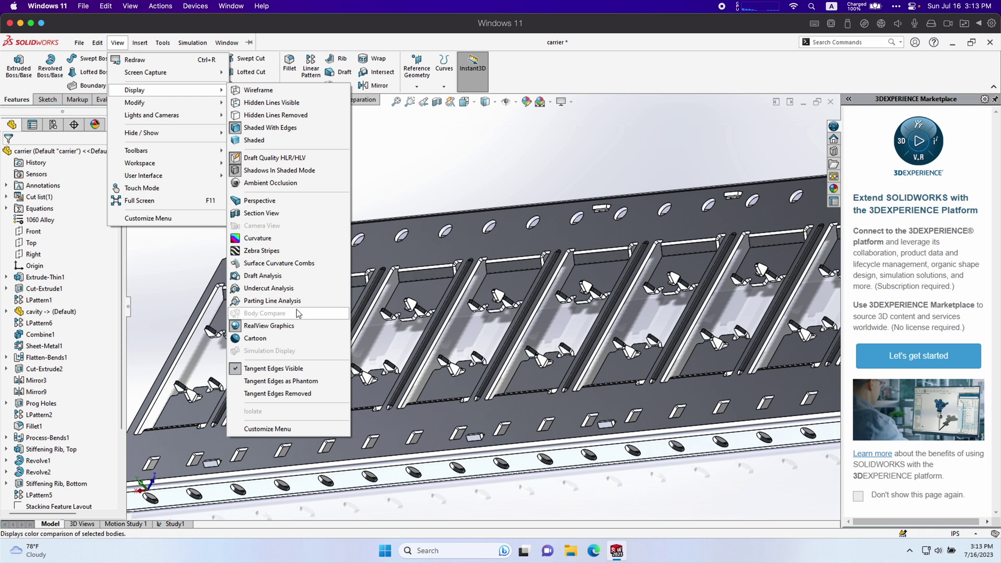
click(295, 327)
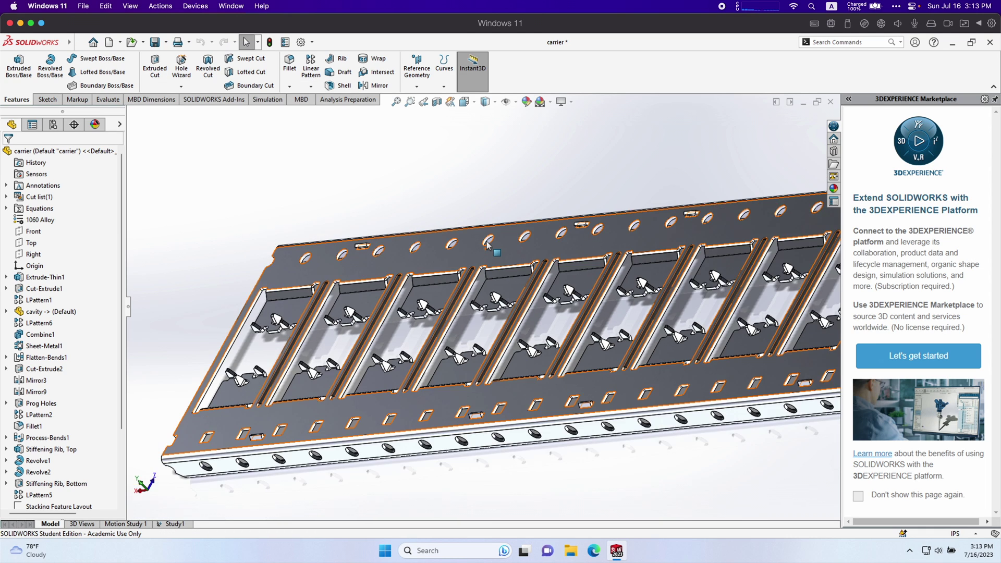
scroll(491, 251, up, 5)
drag(497, 267, 253, 330)
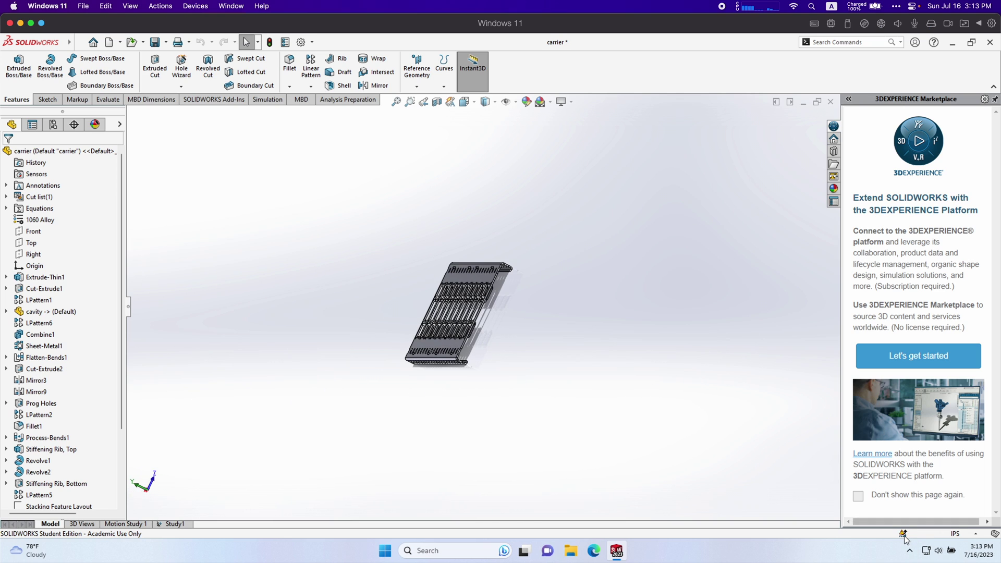
mouse_move(904, 536)
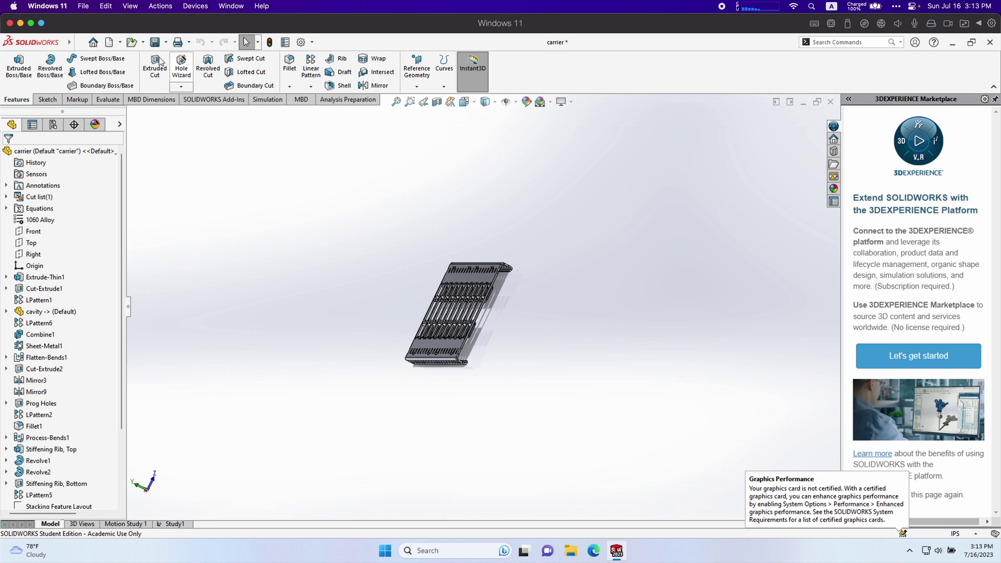
click(123, 42)
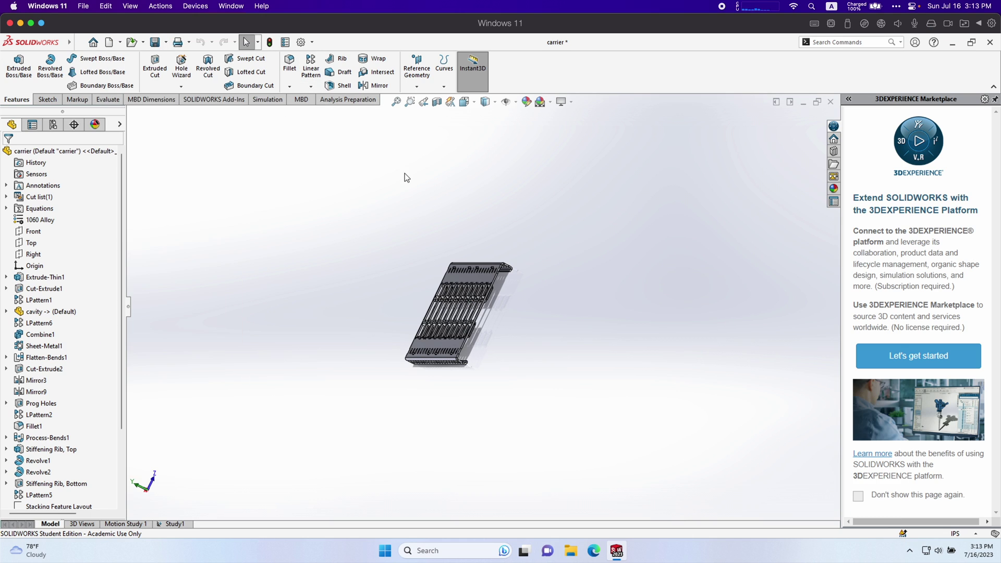
click(301, 42)
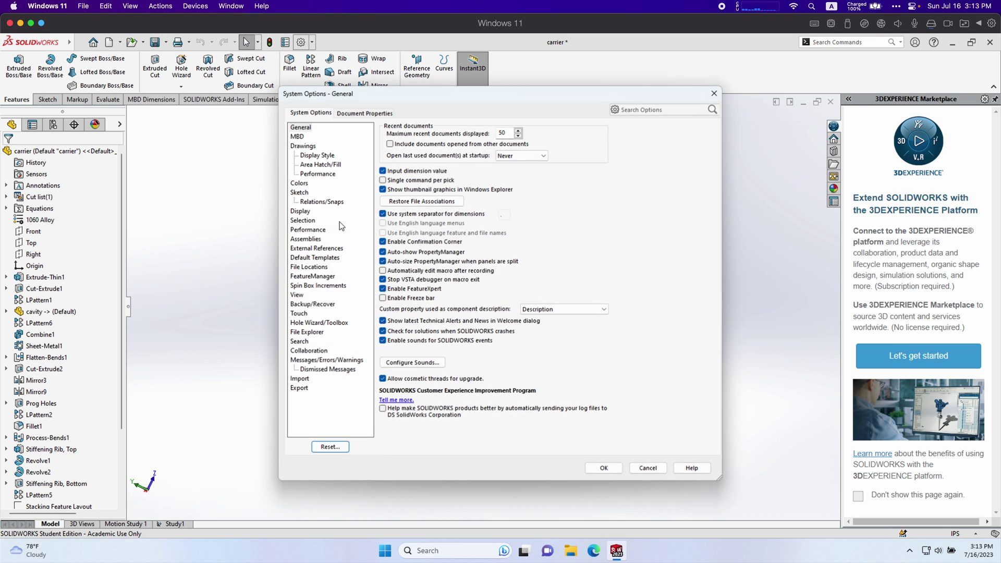
click(308, 229)
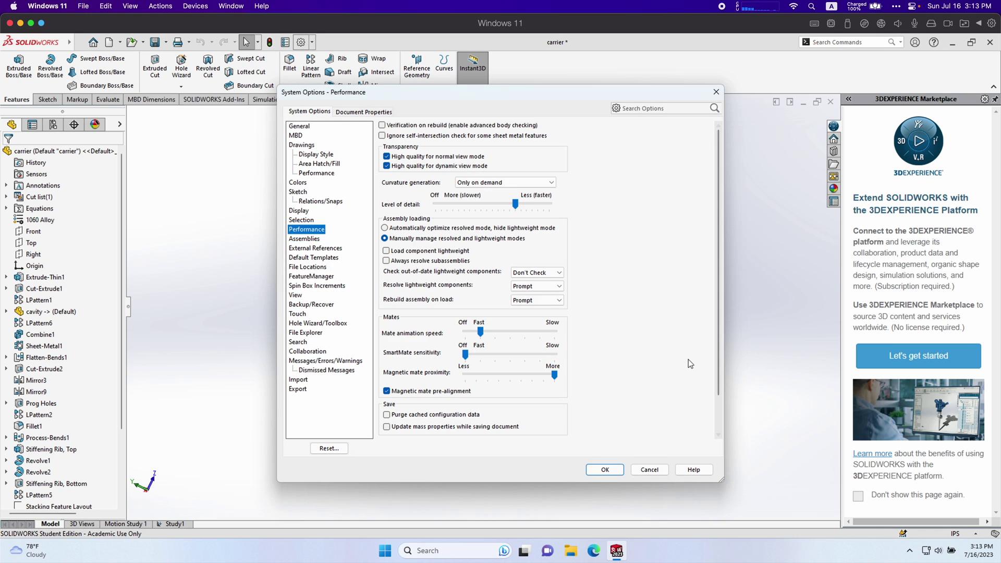
scroll(691, 363, down, 3)
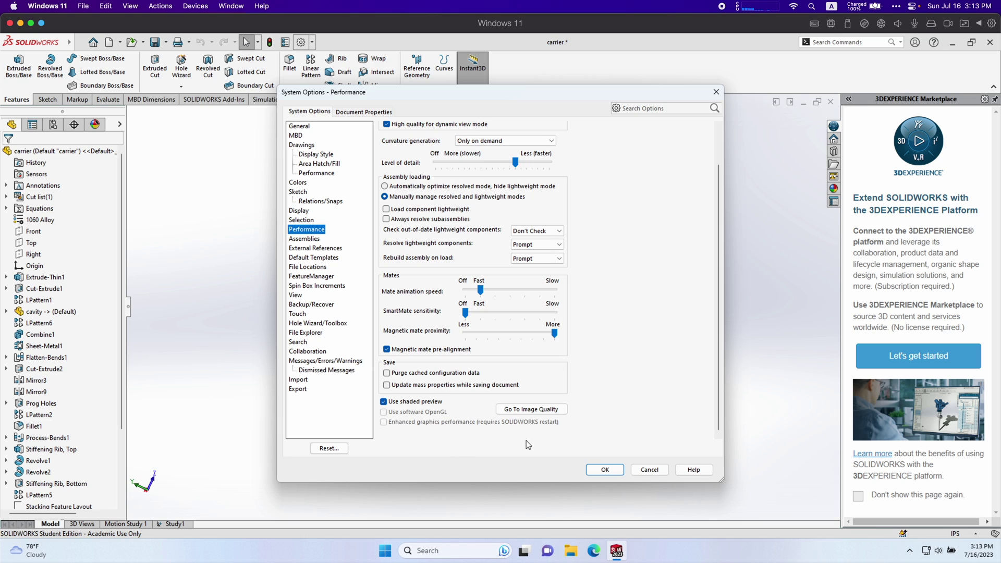
click(600, 471)
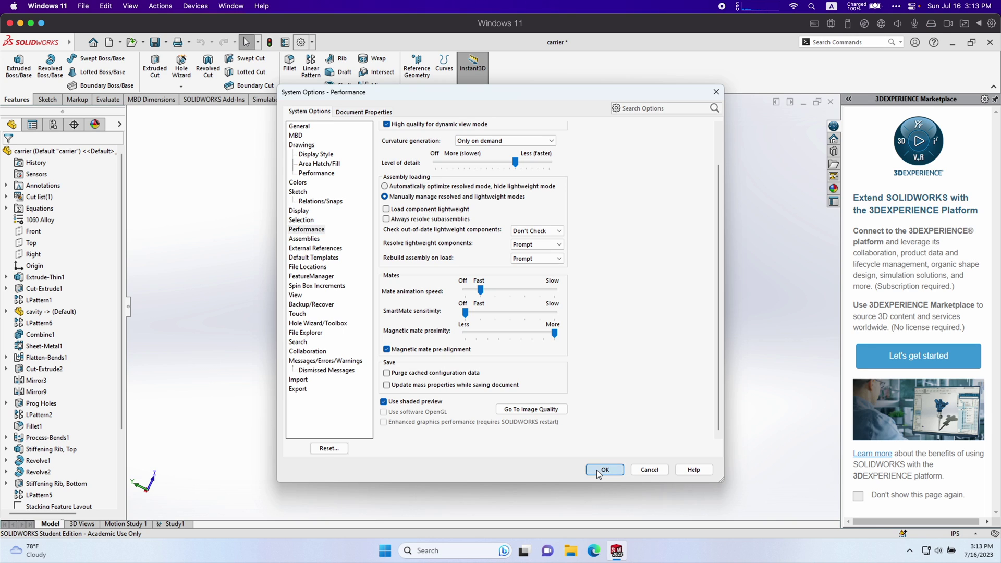
scroll(457, 326, down, 2)
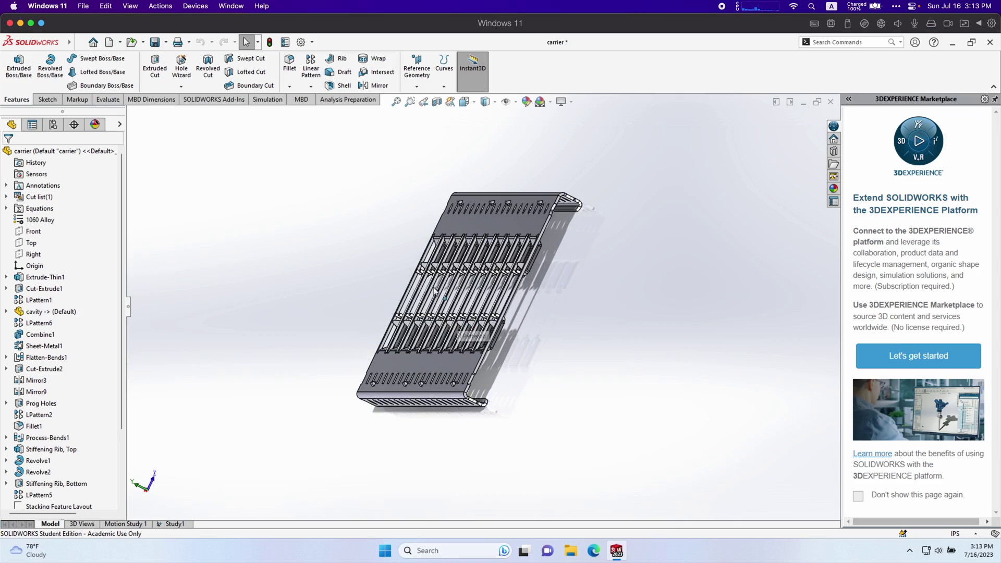
scroll(353, 300, down, 5)
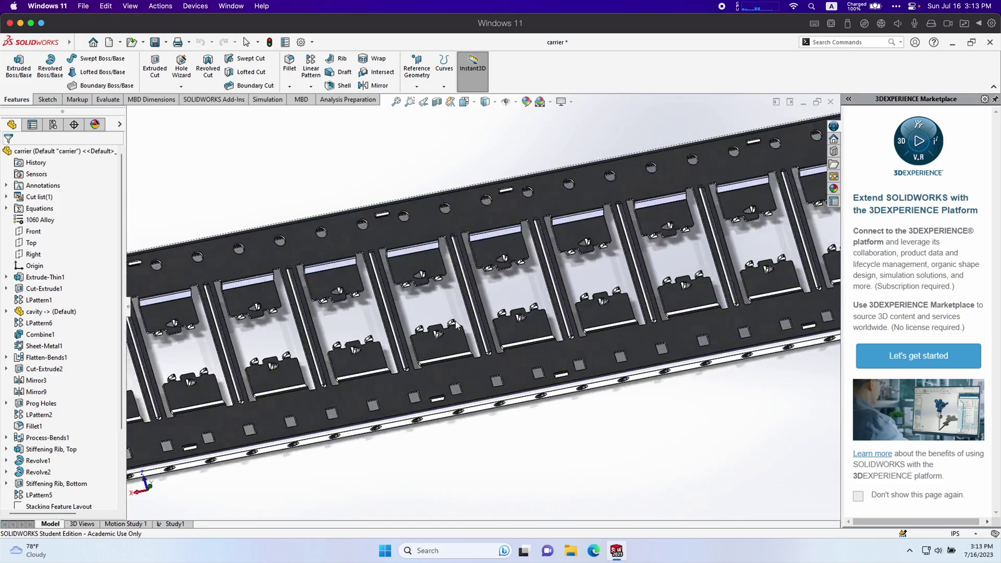
scroll(394, 330, up, 5)
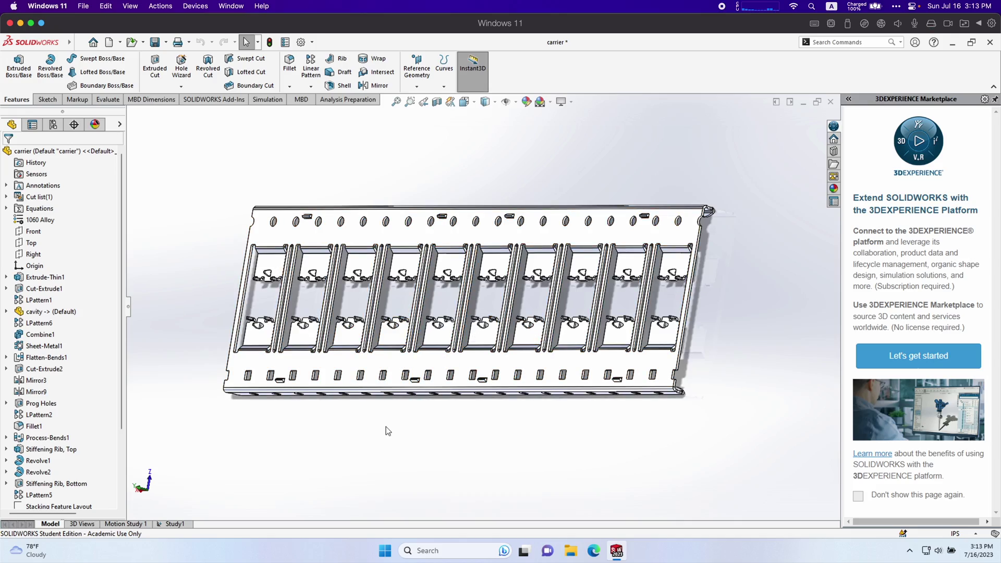
scroll(432, 361, down, 3)
scroll(432, 361, up, 5)
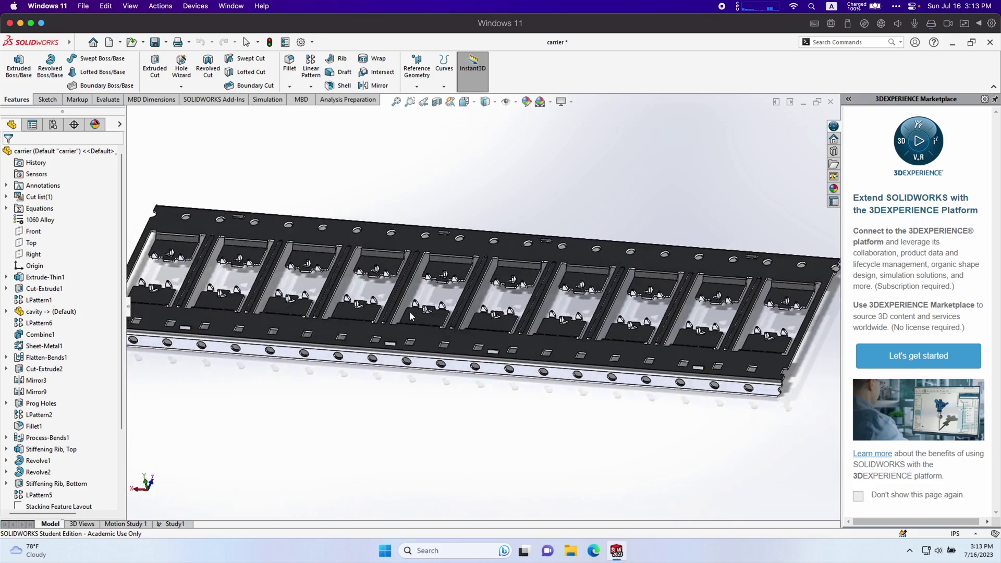
scroll(371, 333, down, 3)
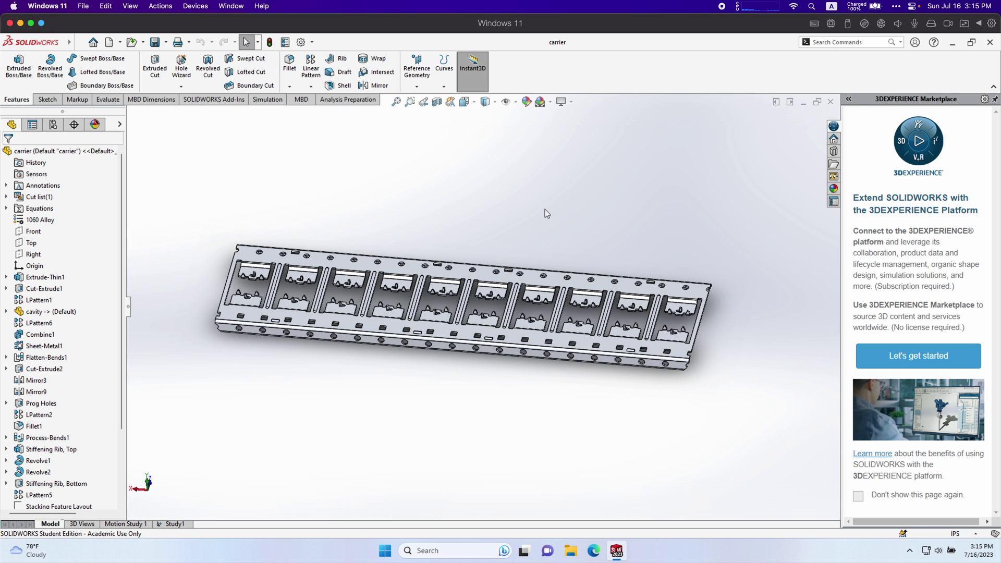
- Switch the VM to Coherence mode and maximize the SOLIDWORKS window
click(42, 24)
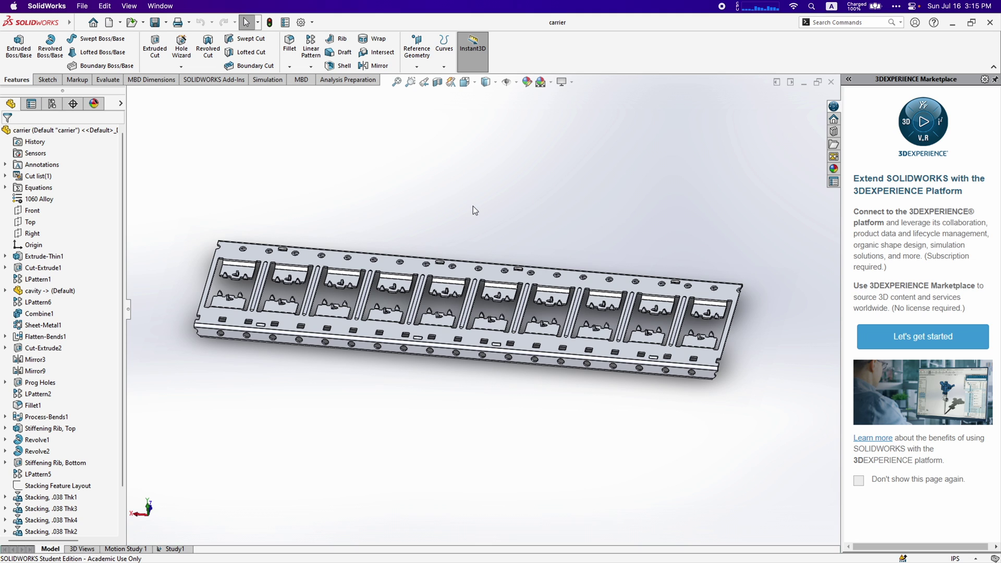
double_click(731, 18)
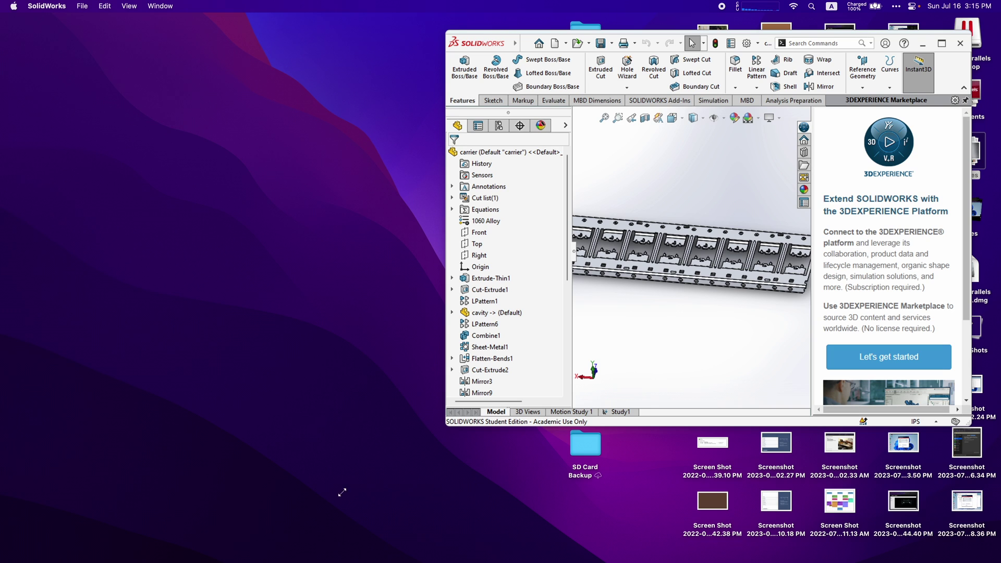
click(941, 42)
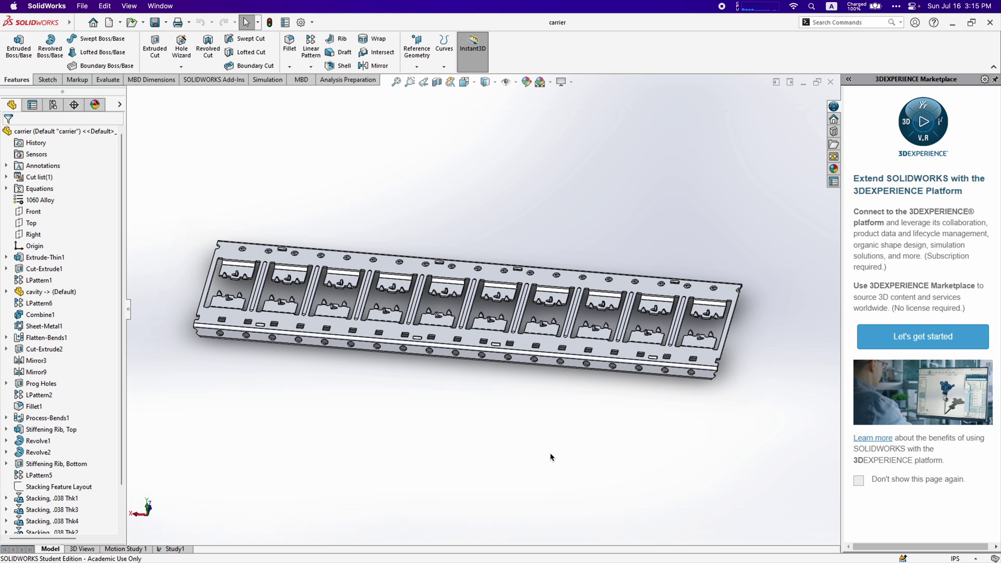
- Move the SOLIDWORKS window onto macOS Desktop 2 using Mission Control
mouse_move(633, 559)
key(ctrl+Up)
drag(514, 344, 540, 46)
click(540, 46)
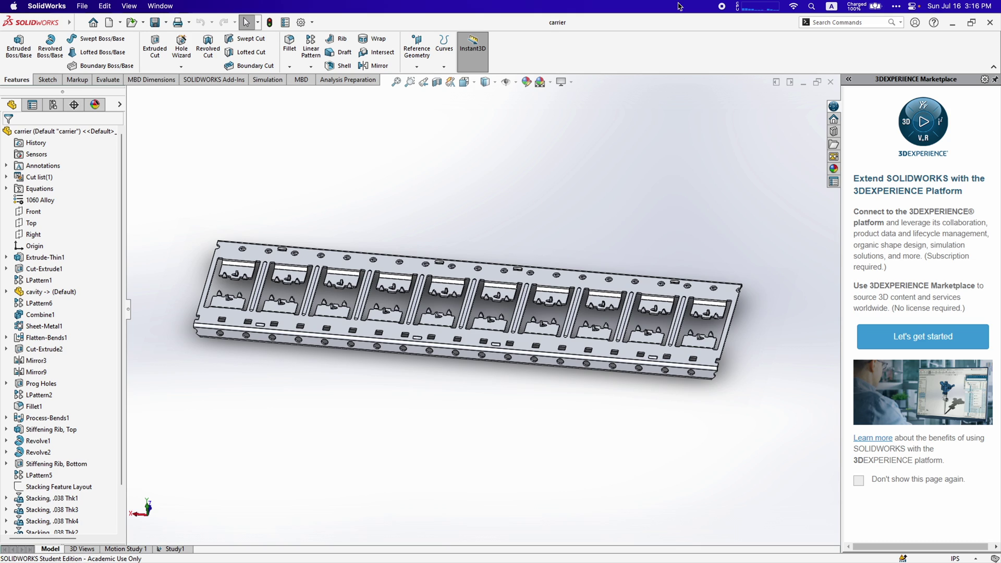
click(4, 19)
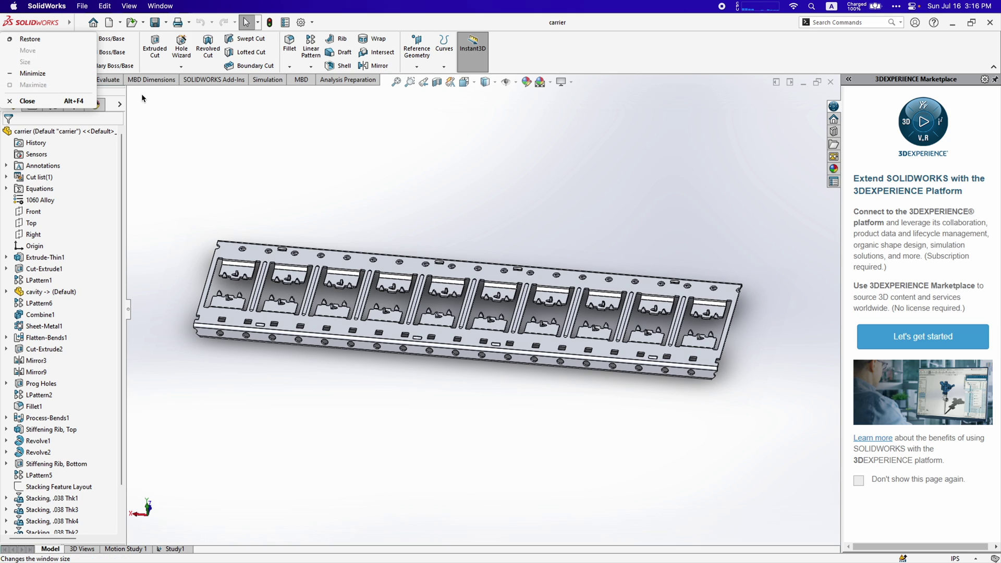
click(141, 93)
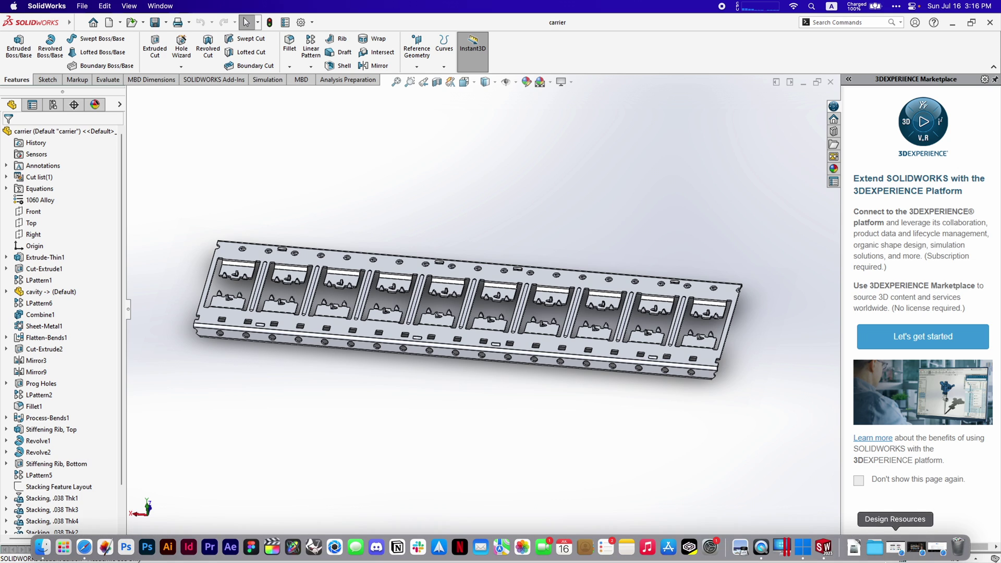
- Add SOLIDWORKS to Launchpad from its Dock icon menu and launch it from Launchpad
right_click(823, 552)
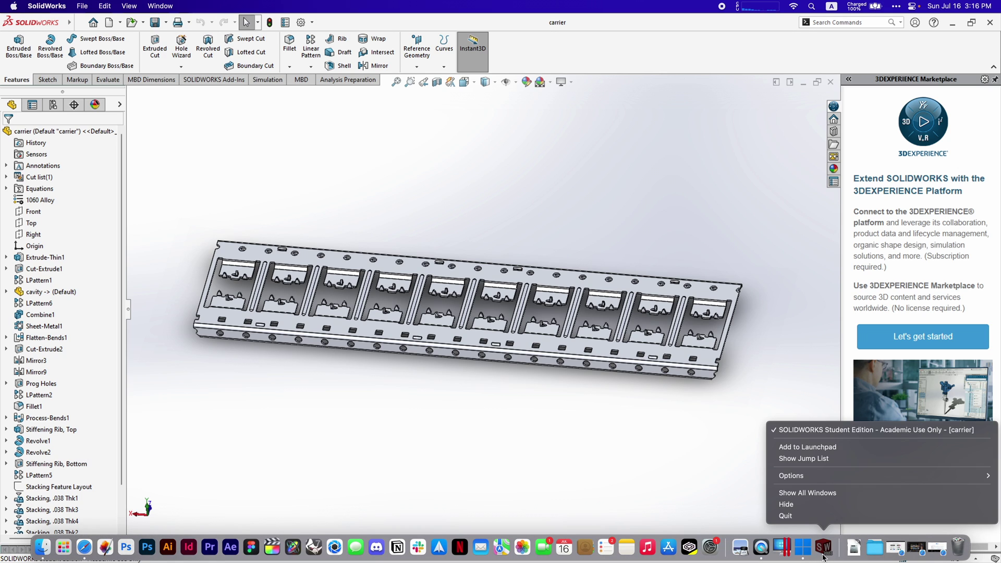
click(806, 448)
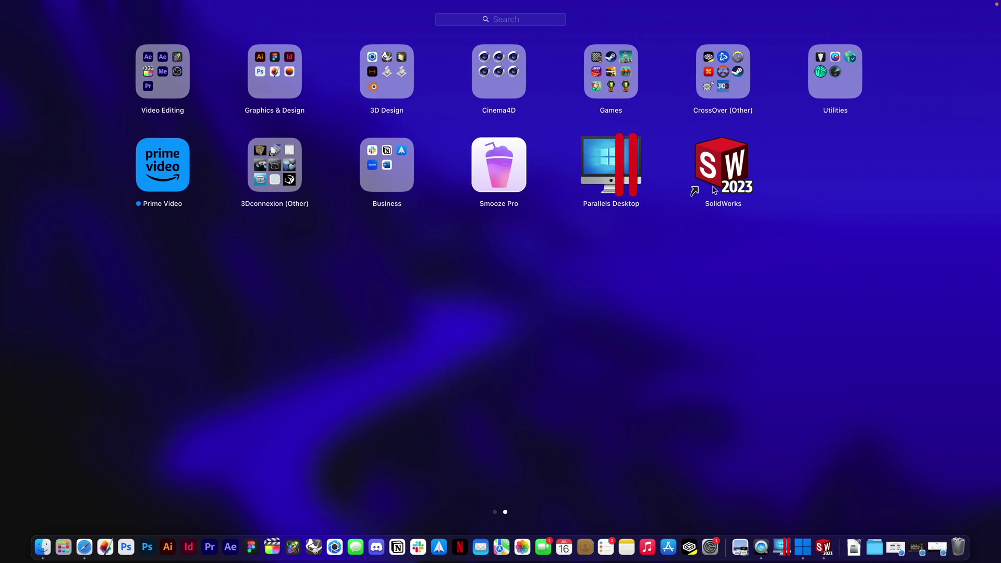
click(712, 178)
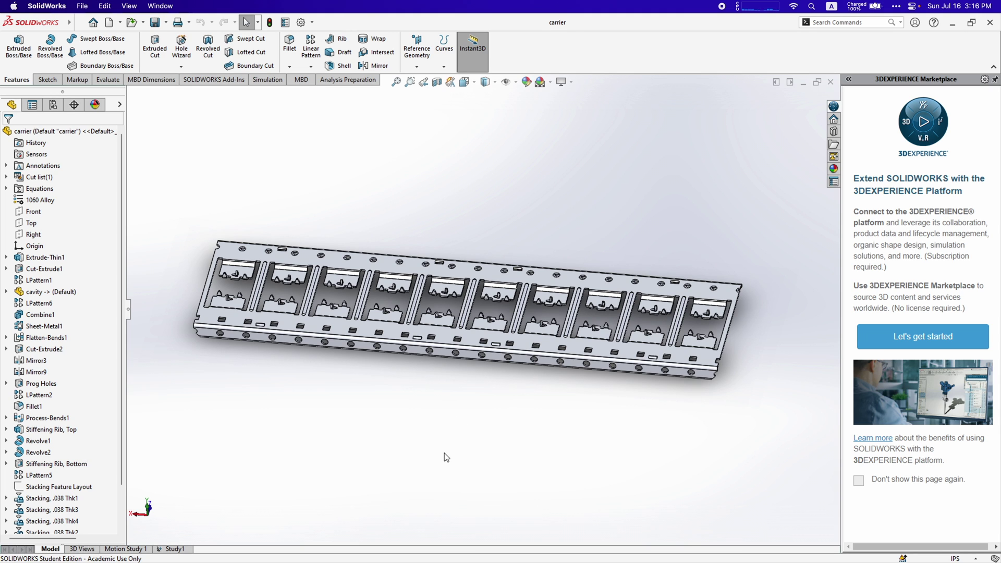
drag(754, 366, 289, 327)
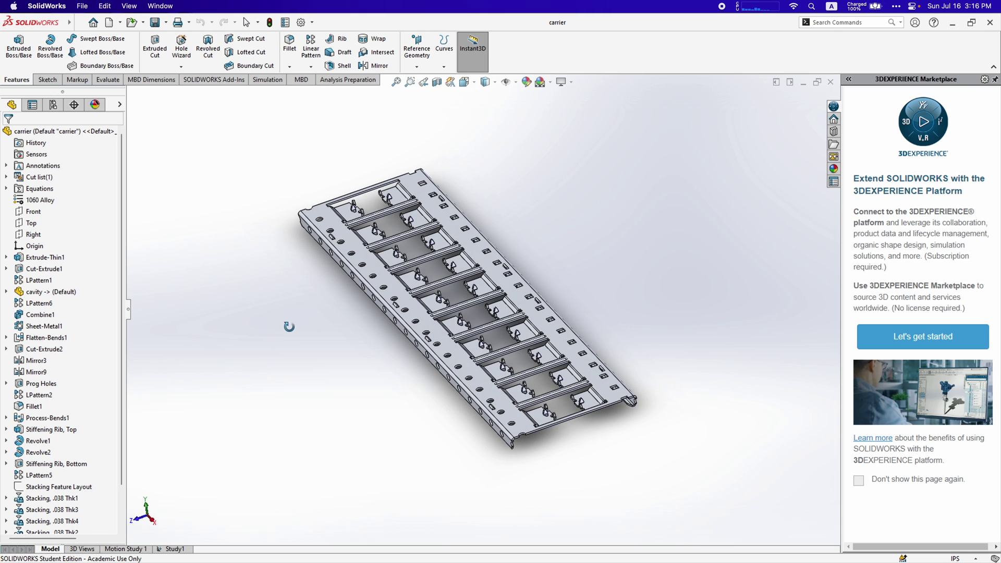
key(Escape)
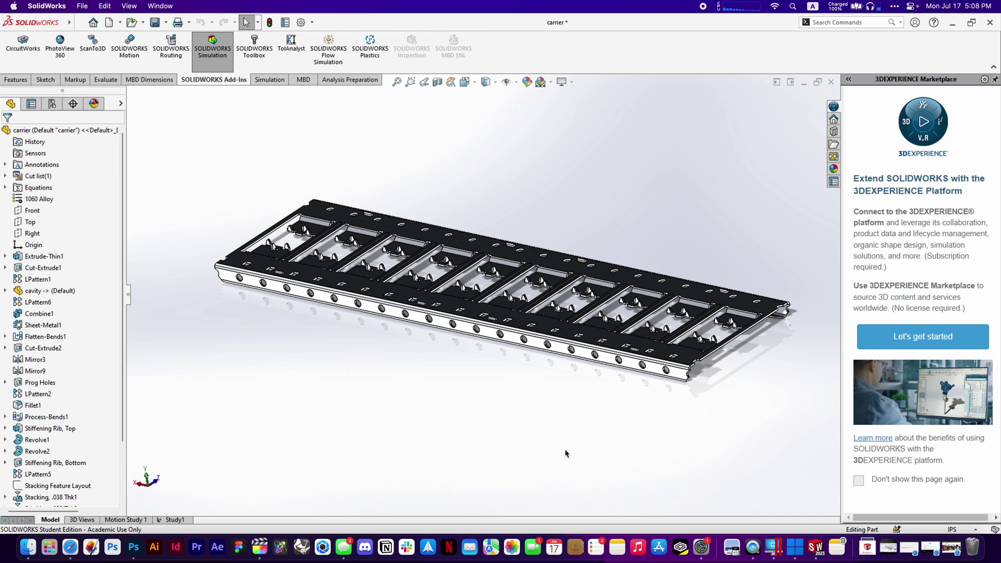
key(ctrl+2)
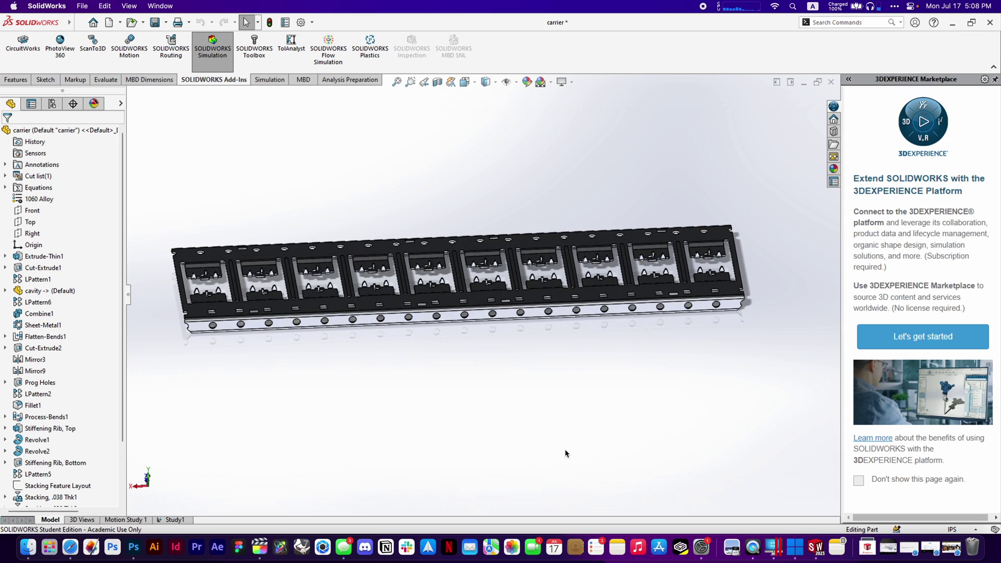
key(Up)
key(Up)
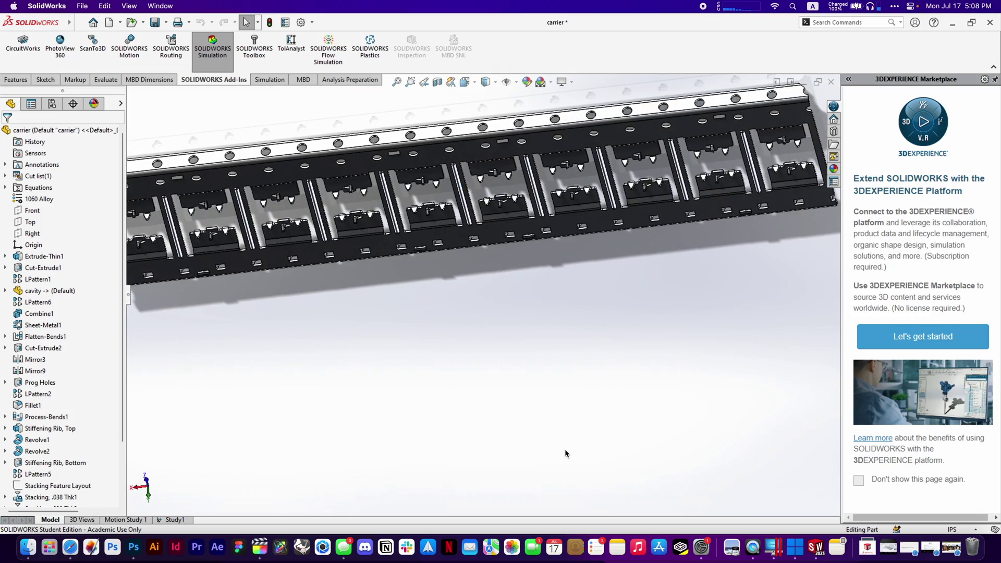
key(Up)
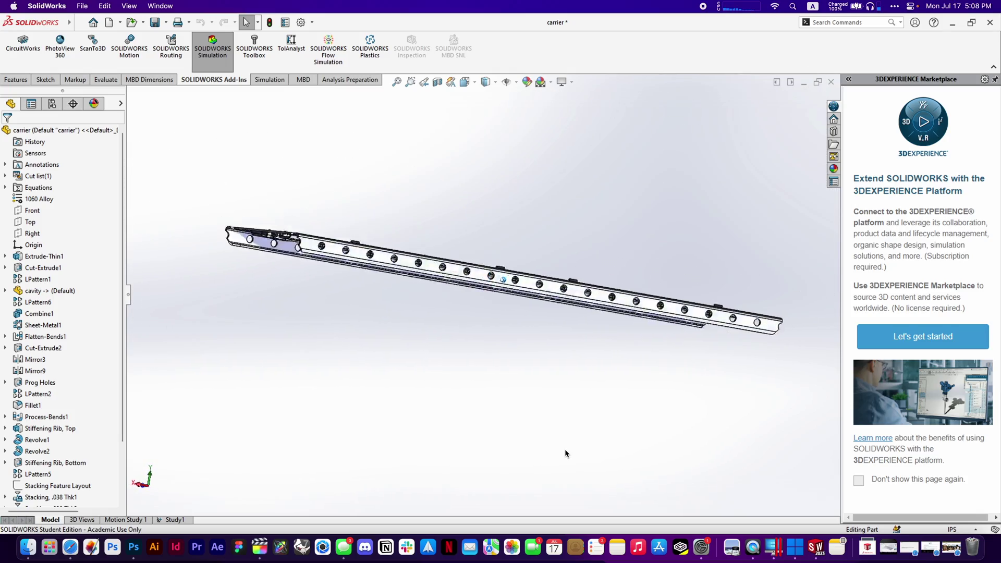